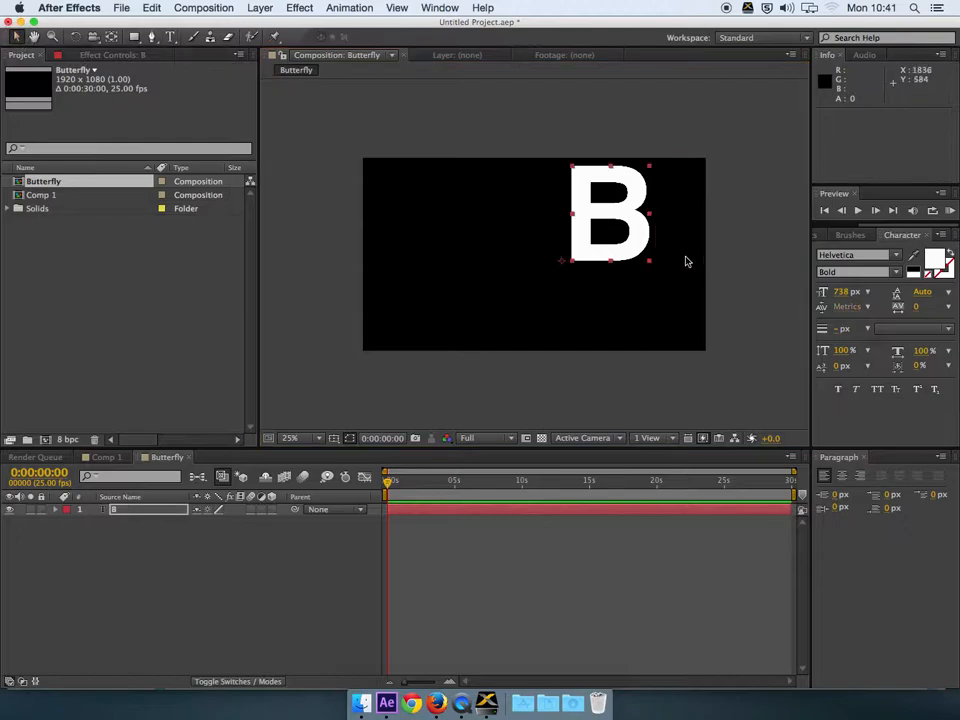
# Step: Drag the white B down about 40 px to position 1076, 772 in the Butterfly comp
pyautogui.moveTo(594, 208); pyautogui.dragTo(575, 241)
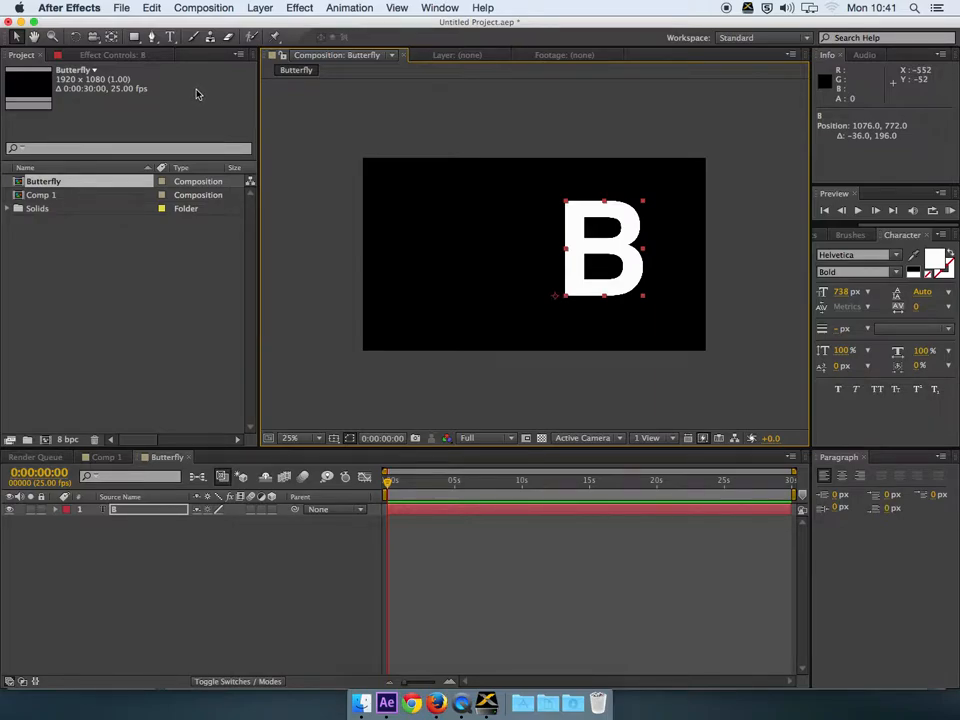
# Step: In Comp 1, change the right wing layer's letter to the Herculanum font
pyautogui.click(108, 458)
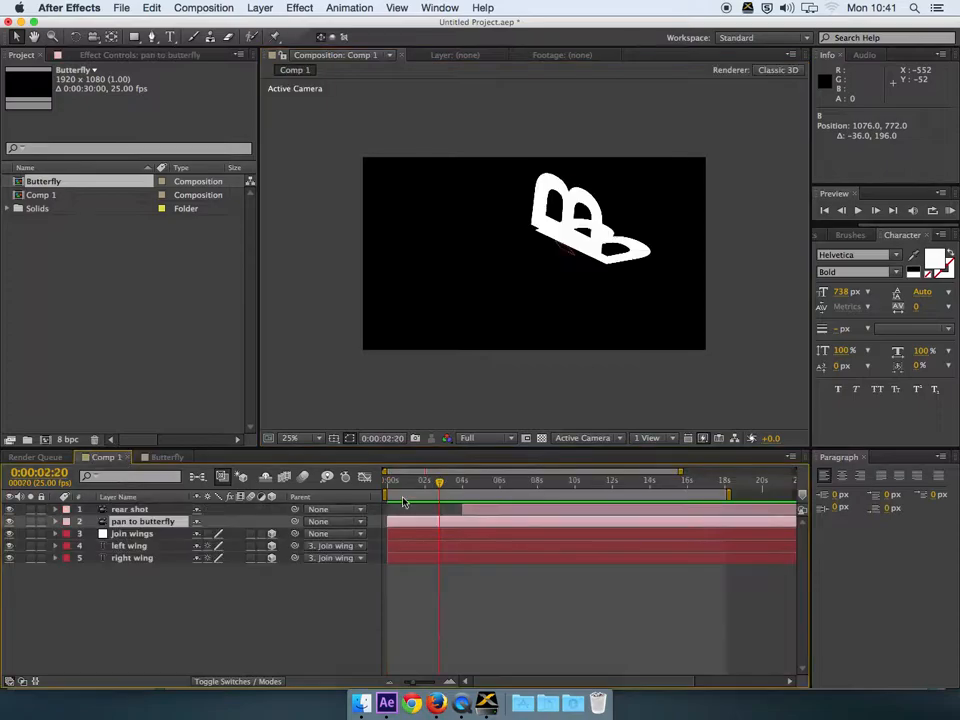
pyautogui.moveTo(481, 490); pyautogui.dragTo(494, 483)
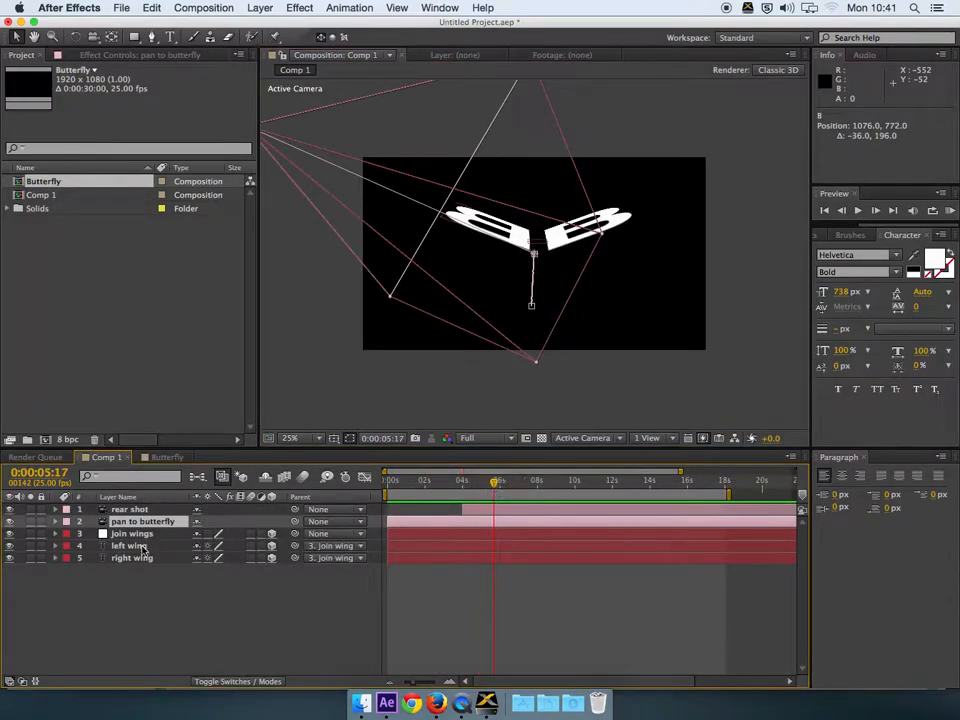
pyautogui.click(127, 559)
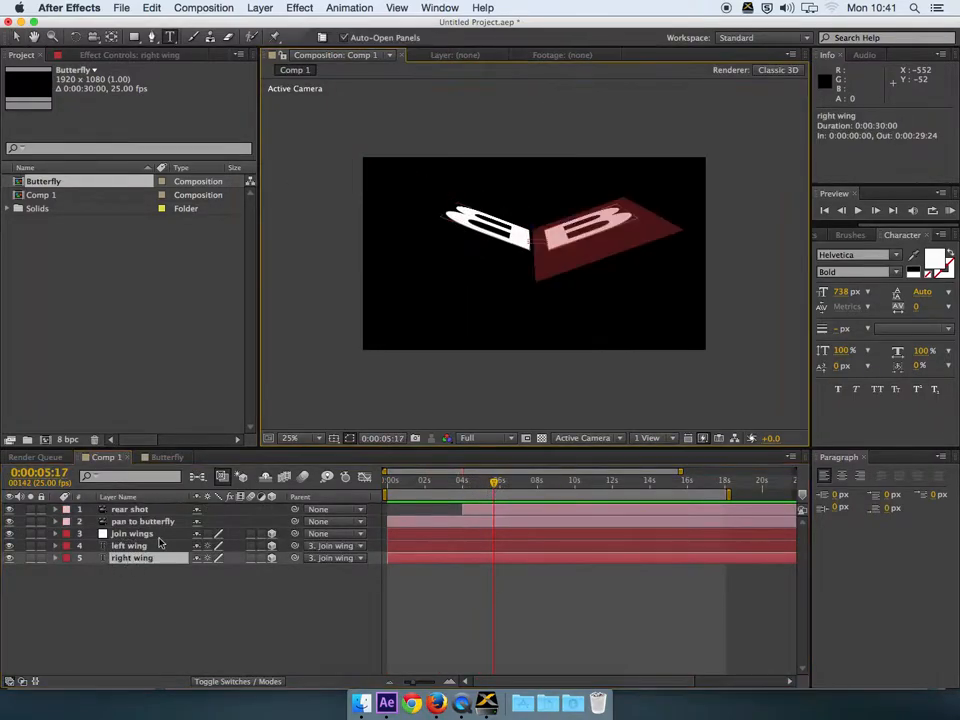
pyautogui.click(897, 258)
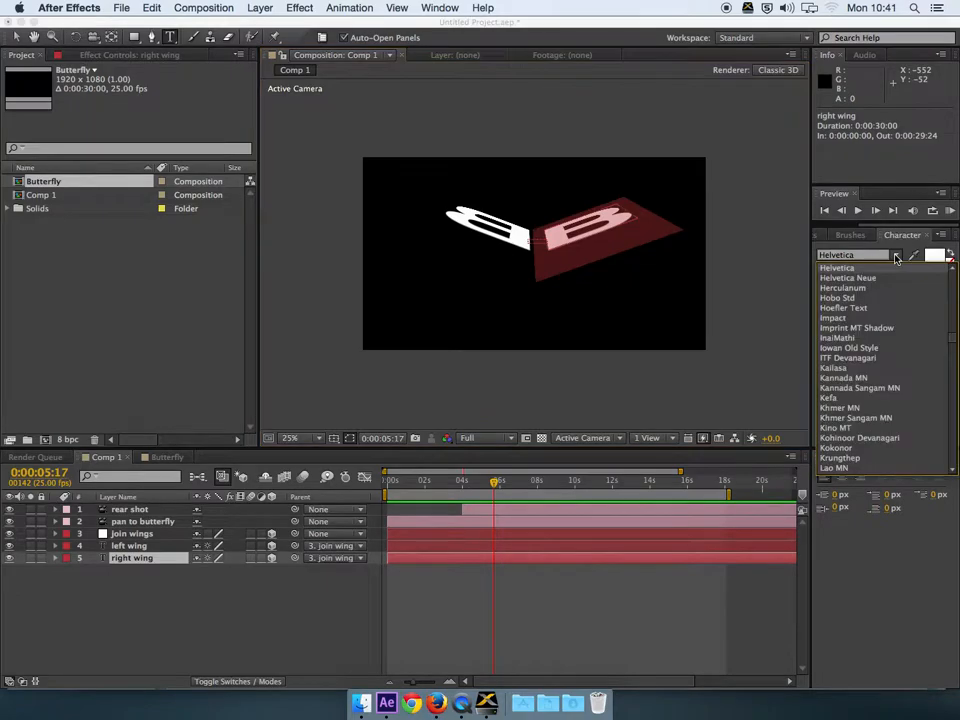
pyautogui.click(836, 281)
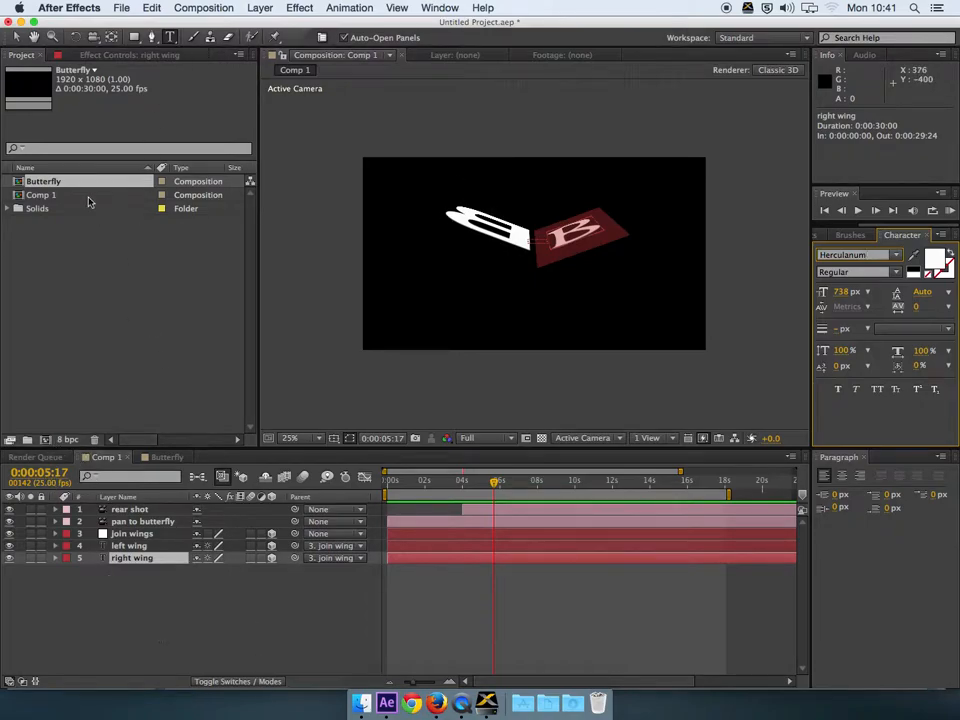
# Step: Reopen Comp 1 from the project list, then go back to the Butterfly composition
pyautogui.click(22, 196)
pyautogui.doubleClick(18, 198)
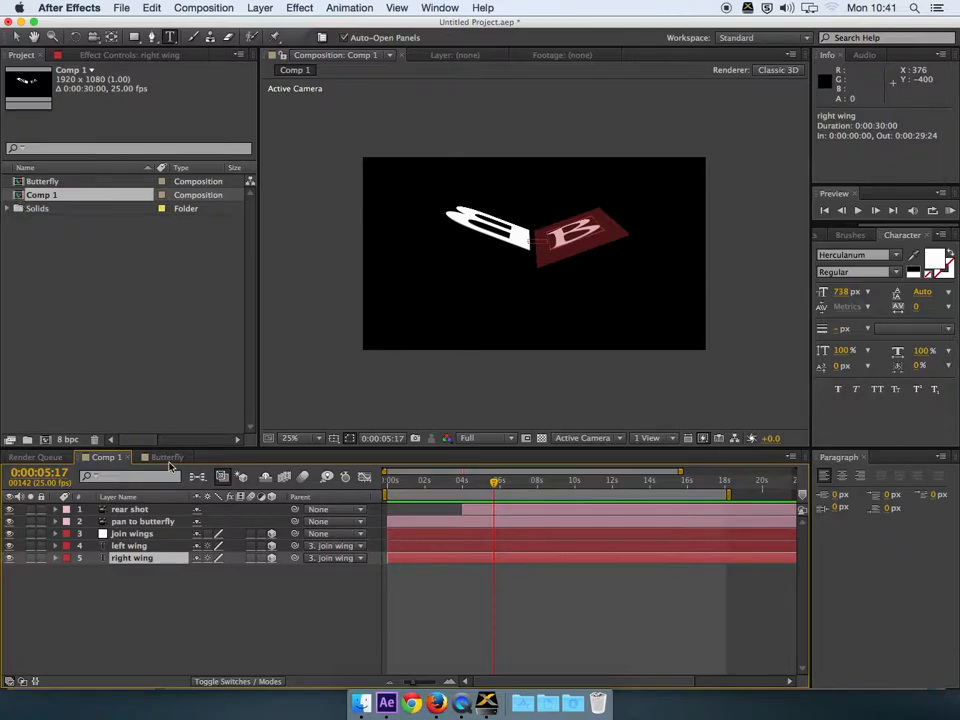
pyautogui.click(167, 458)
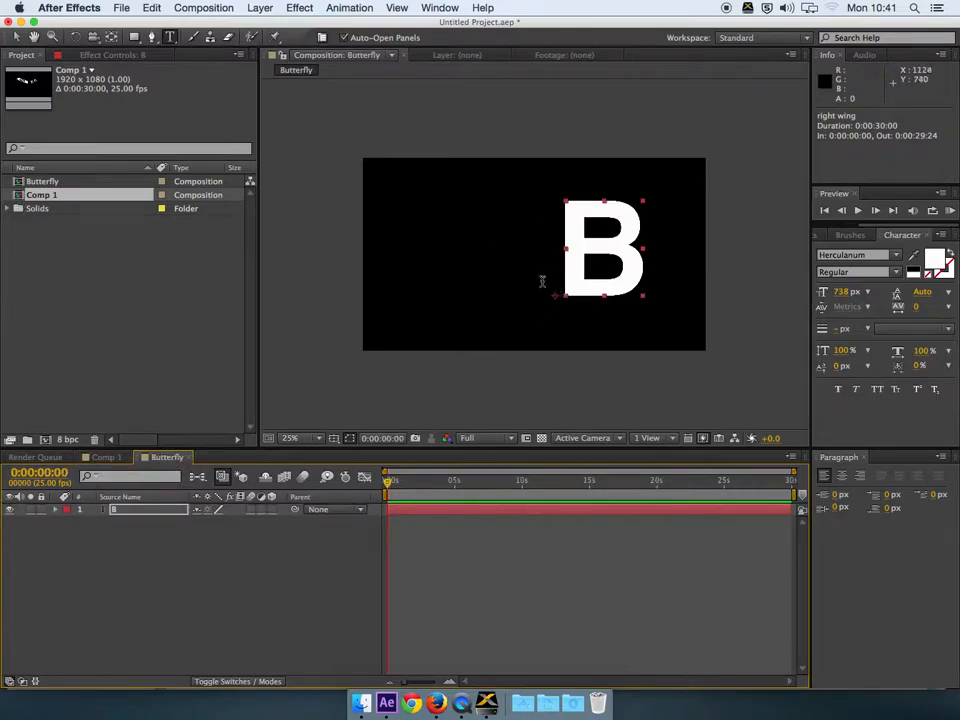
# Step: Check the font list in the Character panel, picking Helvetica Neue and leaving the style unchanged
pyautogui.click(896, 256)
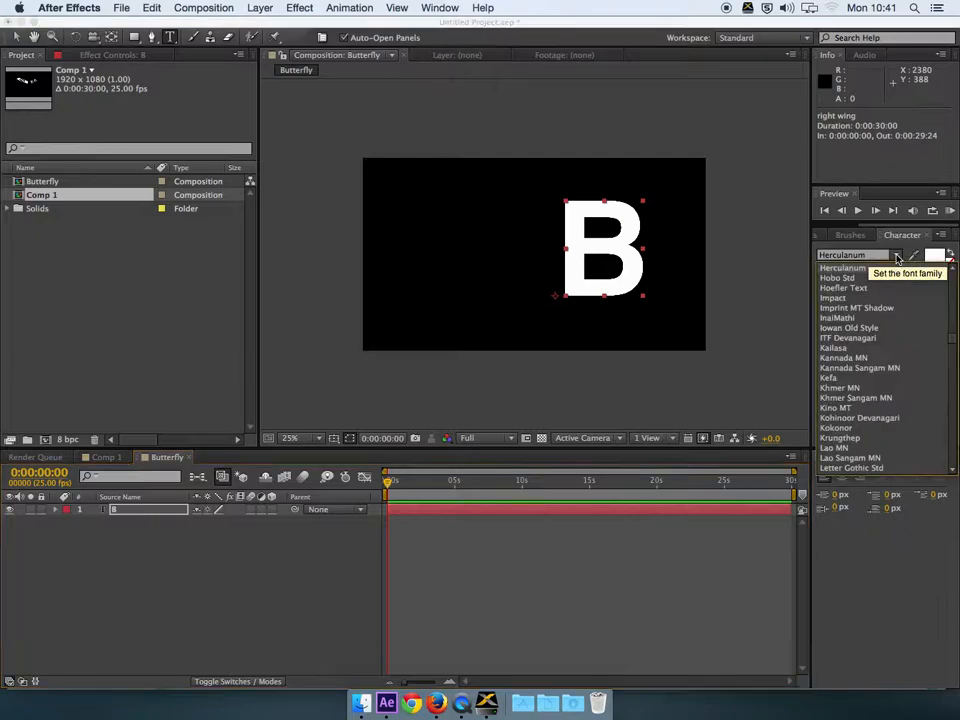
pyautogui.scroll(-1, 892, 298)
pyautogui.scroll(1, 892, 298)
pyautogui.scroll(2, 891, 298)
pyautogui.click(859, 274)
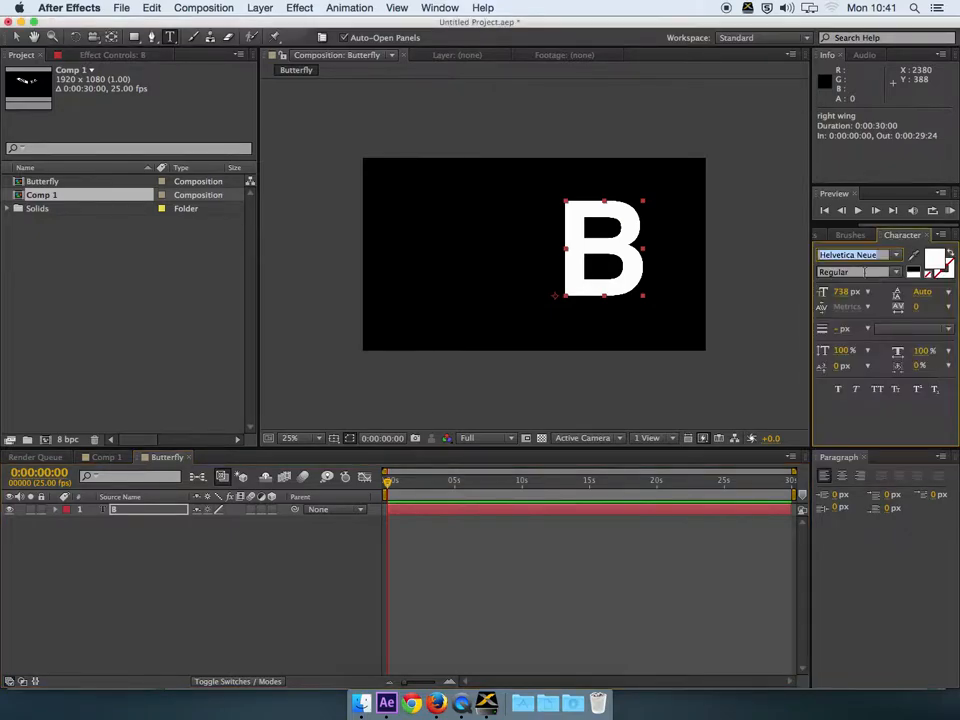
pyautogui.click(896, 273)
pyautogui.click(618, 264)
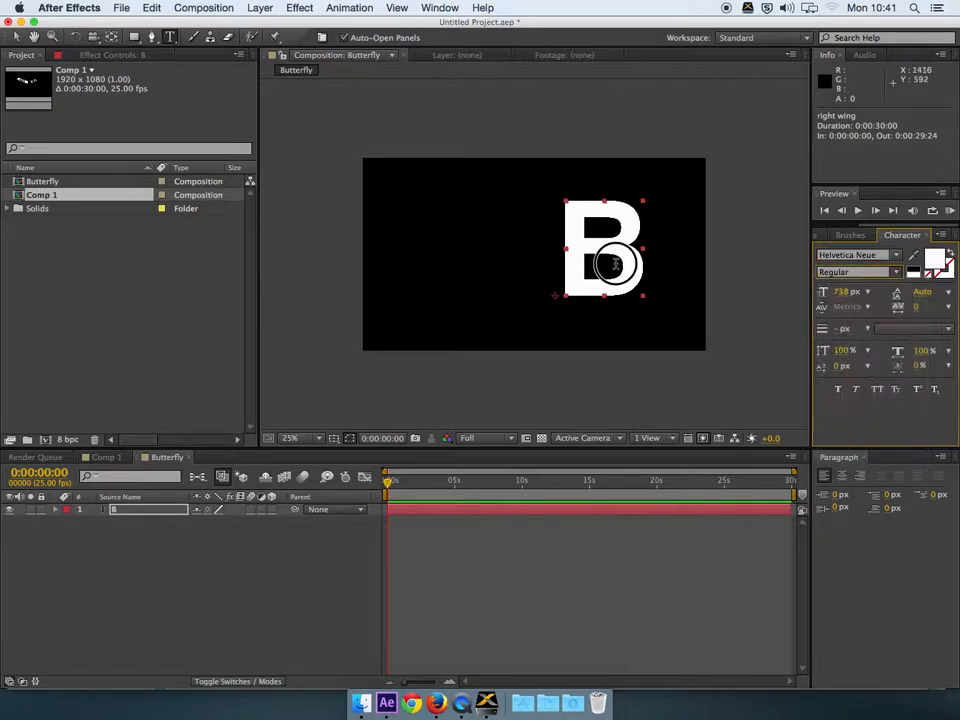
# Step: Inspect the B's font, then nudge the B down-left to position 1068, 800
pyautogui.click(600, 250)
pyautogui.doubleClick(600, 250)
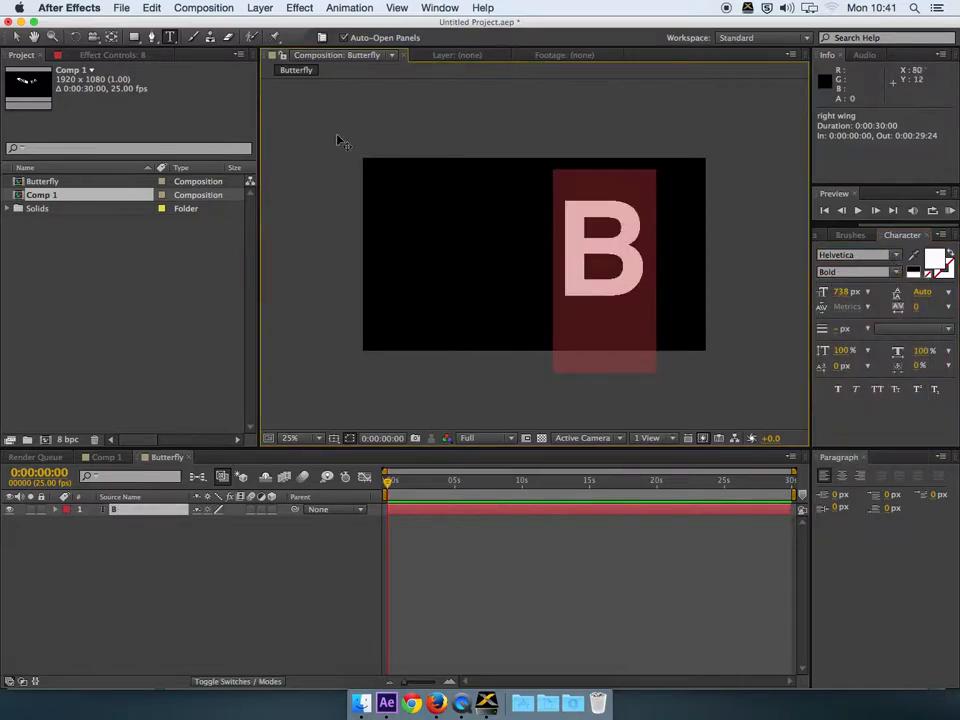
pyautogui.click(16, 37)
pyautogui.moveTo(604, 260); pyautogui.dragTo(602, 267)
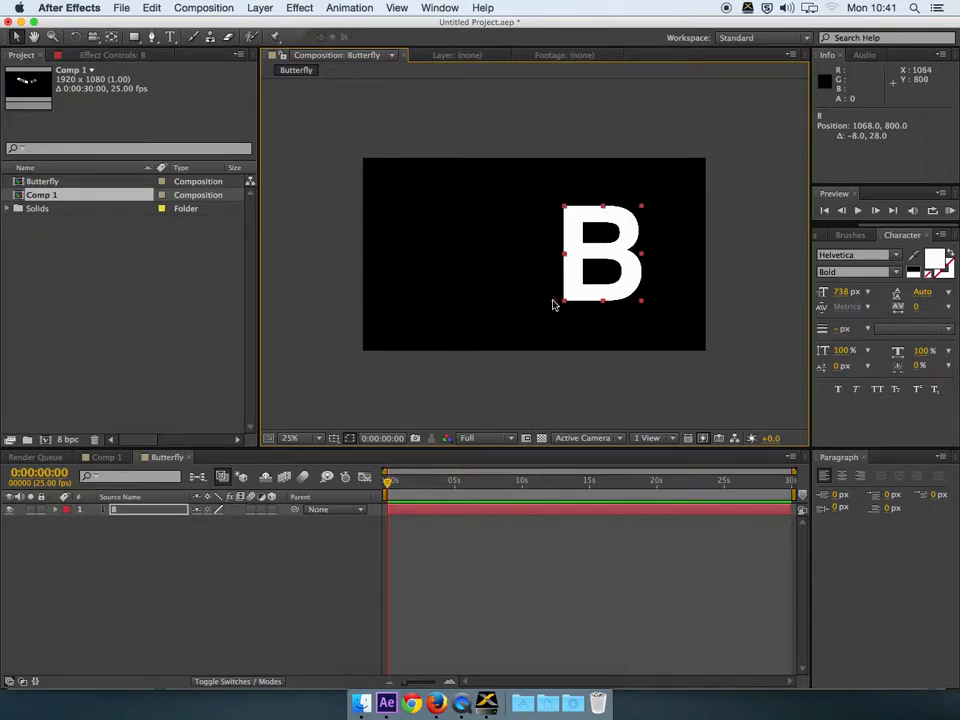
# Step: Move the B's anchor point up to the middle of its left edge with the Pan Behind tool
pyautogui.moveTo(558, 306); pyautogui.dragTo(555, 258)
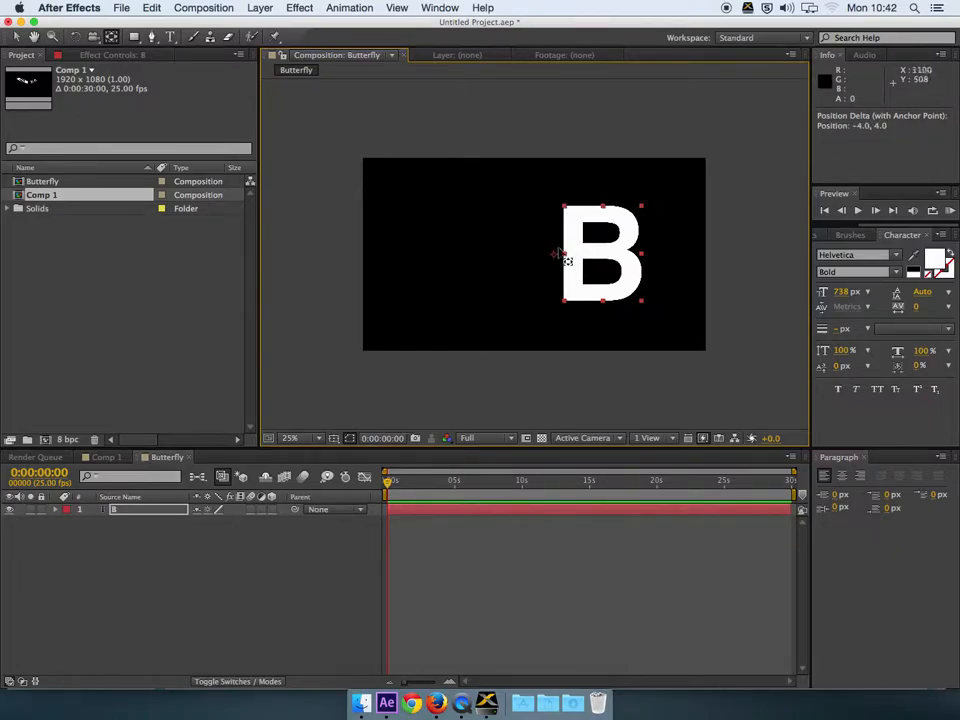
pyautogui.press('Tab')
pyautogui.click(536, 222)
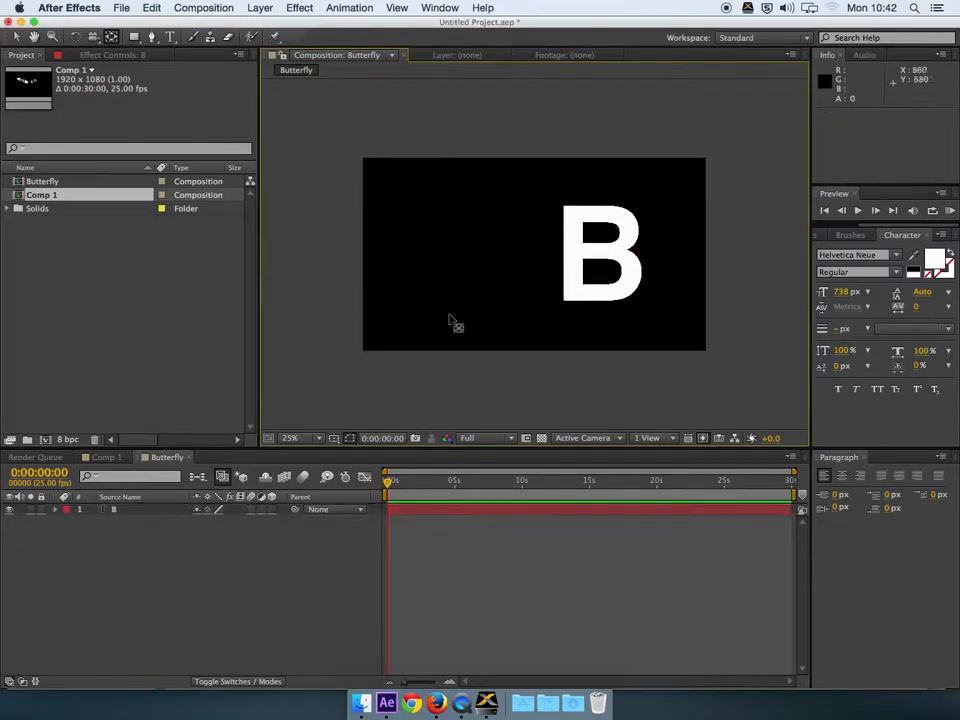
pyautogui.click(136, 509)
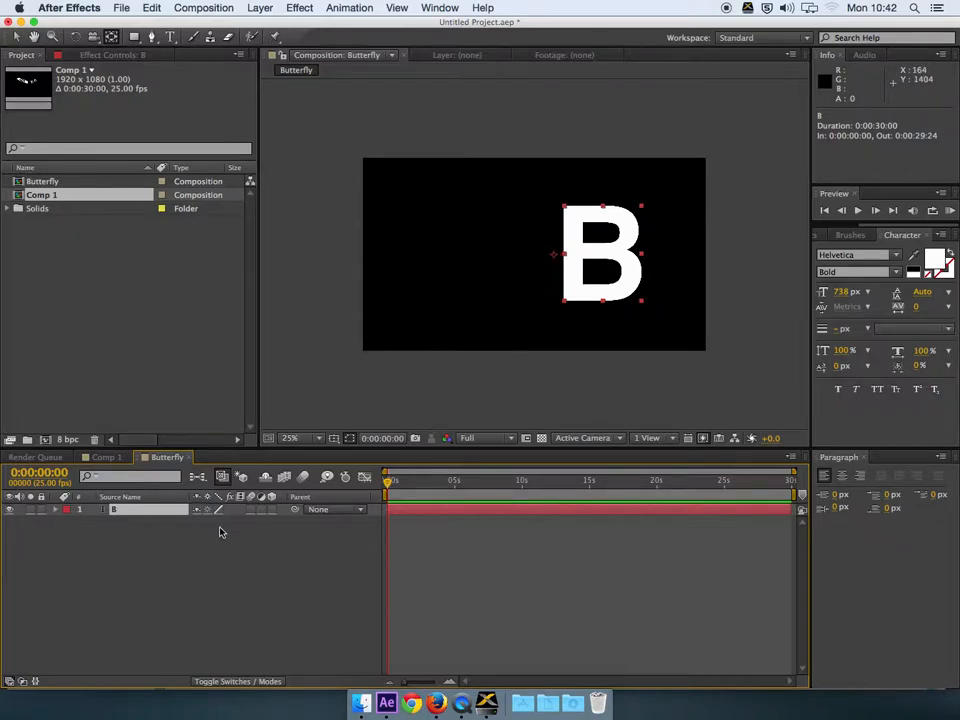
pyautogui.moveTo(129, 509); pyautogui.dragTo(558, 313)
# Step: Make the B a 3D layer and use 2 Views - Horizontal with a zoomed Top view on the left
pyautogui.click(271, 510)
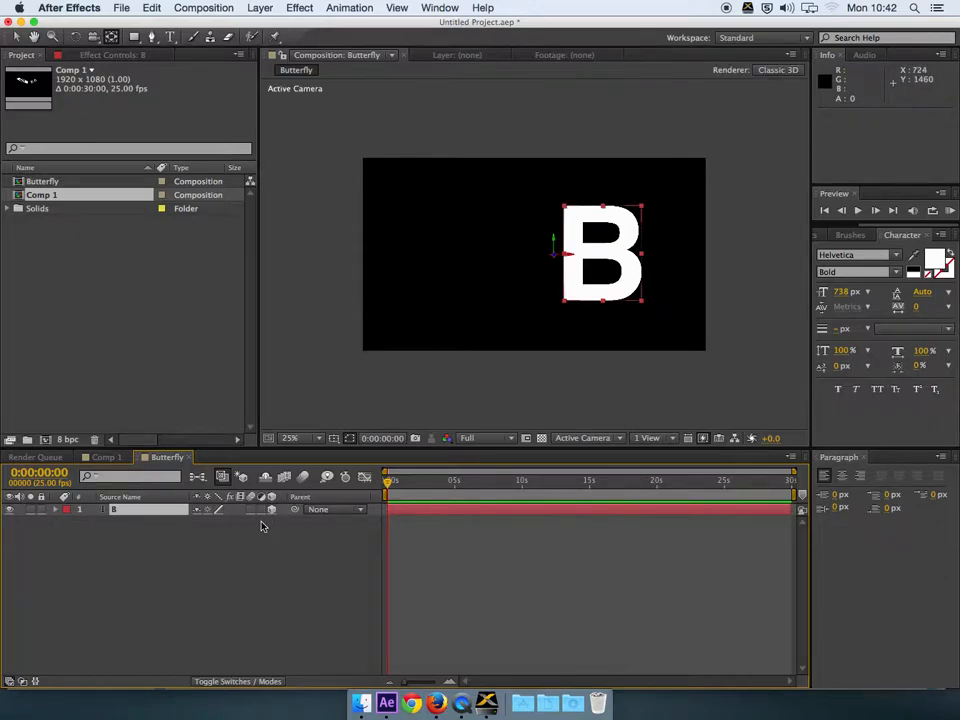
pyautogui.click(676, 441)
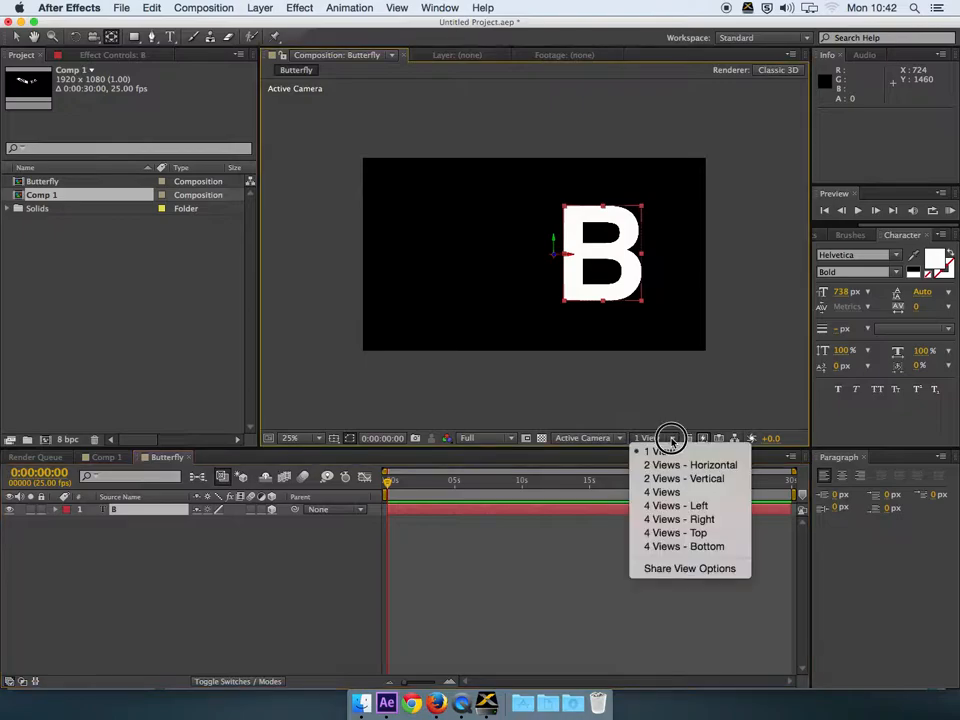
pyautogui.click(669, 461)
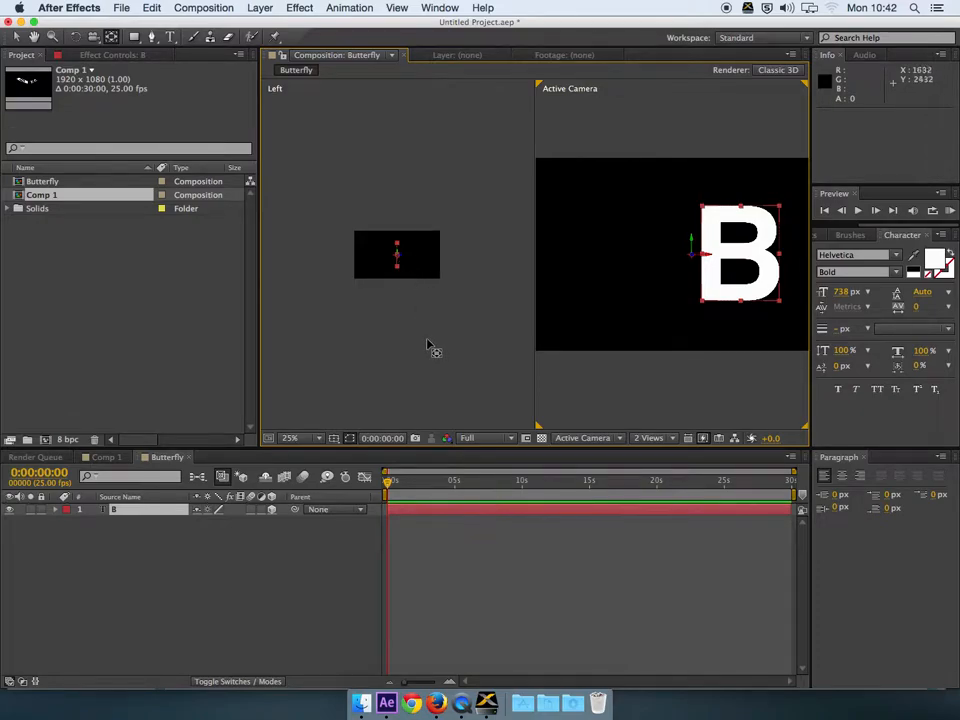
pyautogui.click(435, 208)
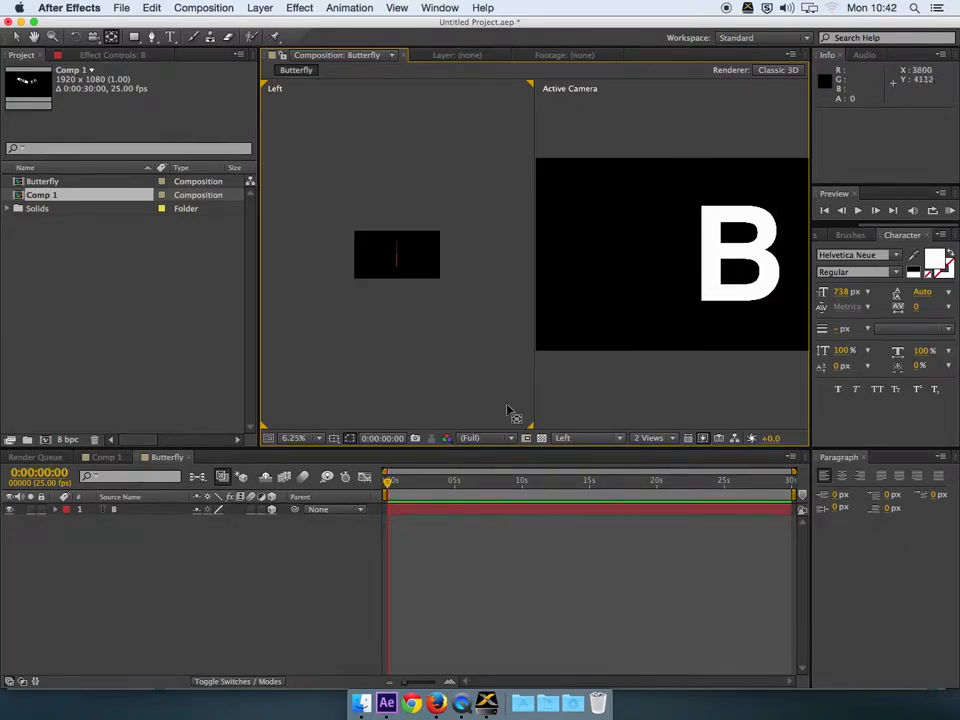
pyautogui.click(603, 439)
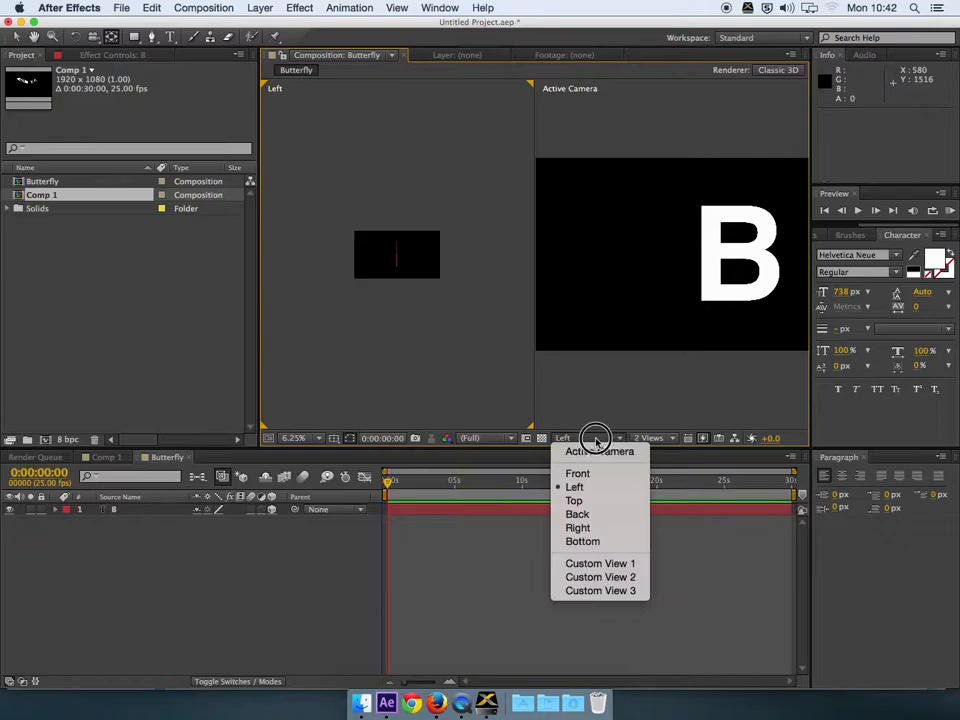
pyautogui.click(574, 500)
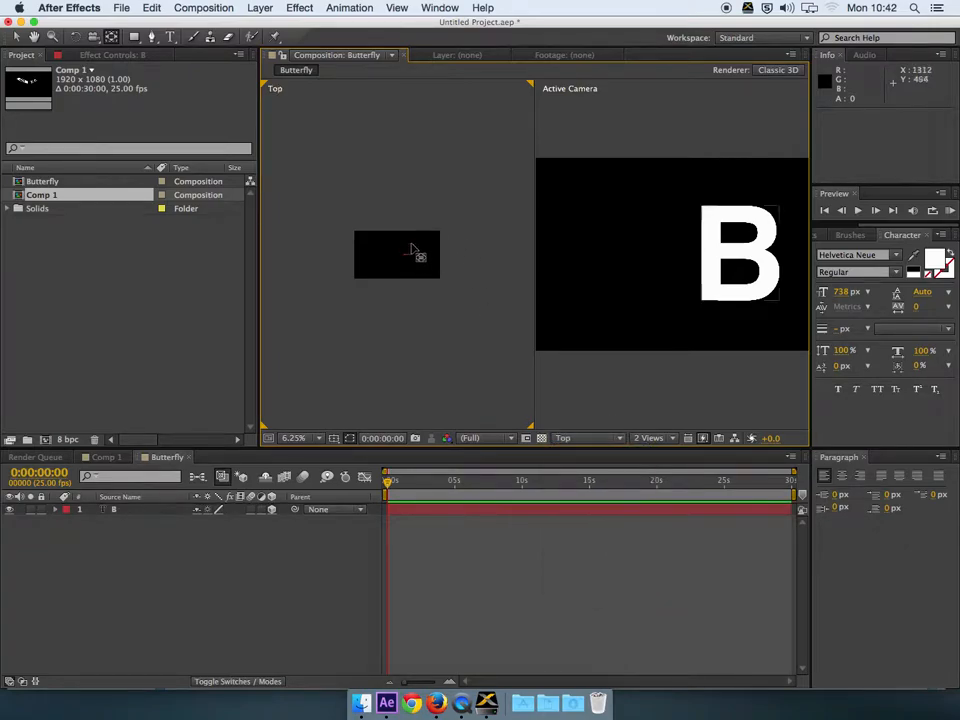
pyautogui.press('.')
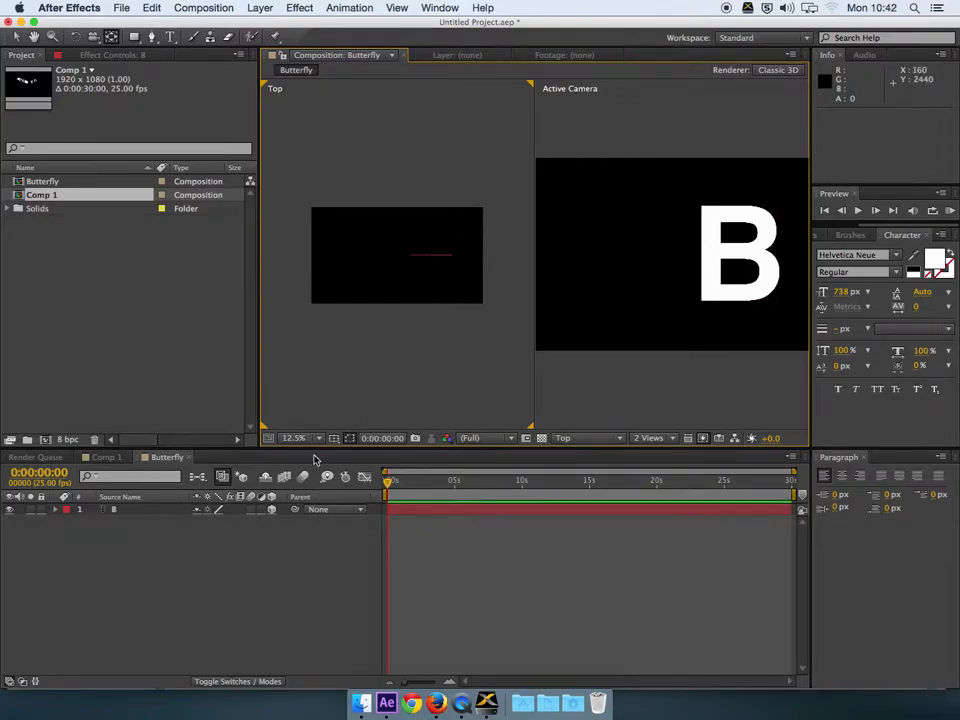
# Step: Show the B's rotation properties and key Y Rotation at 0x+0.0° at 0:00:00:00
pyautogui.click(114, 509)
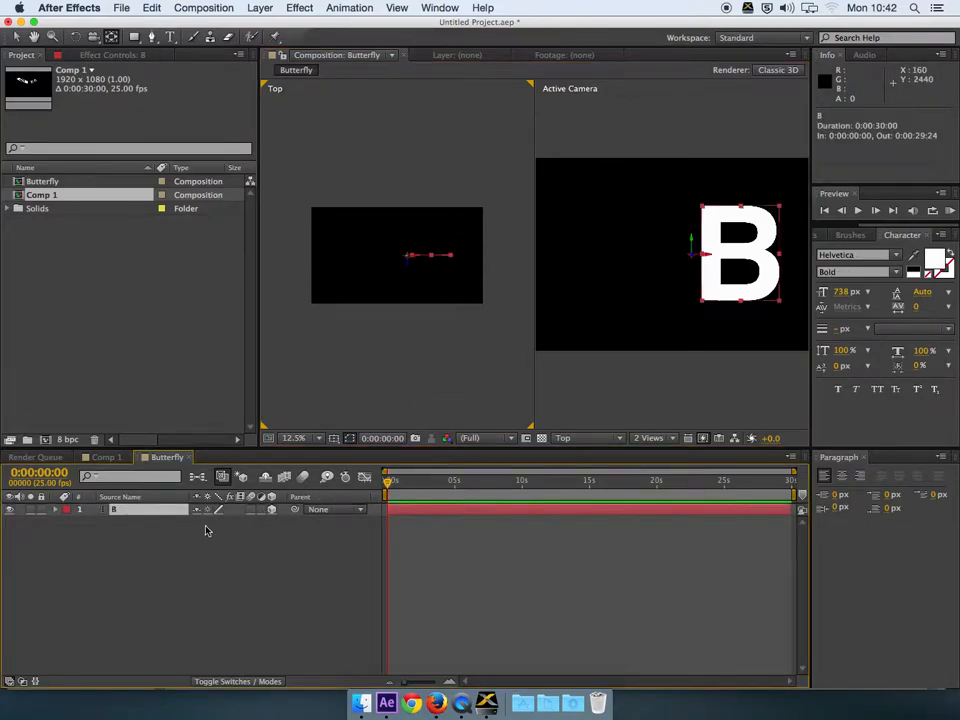
pyautogui.press('r')
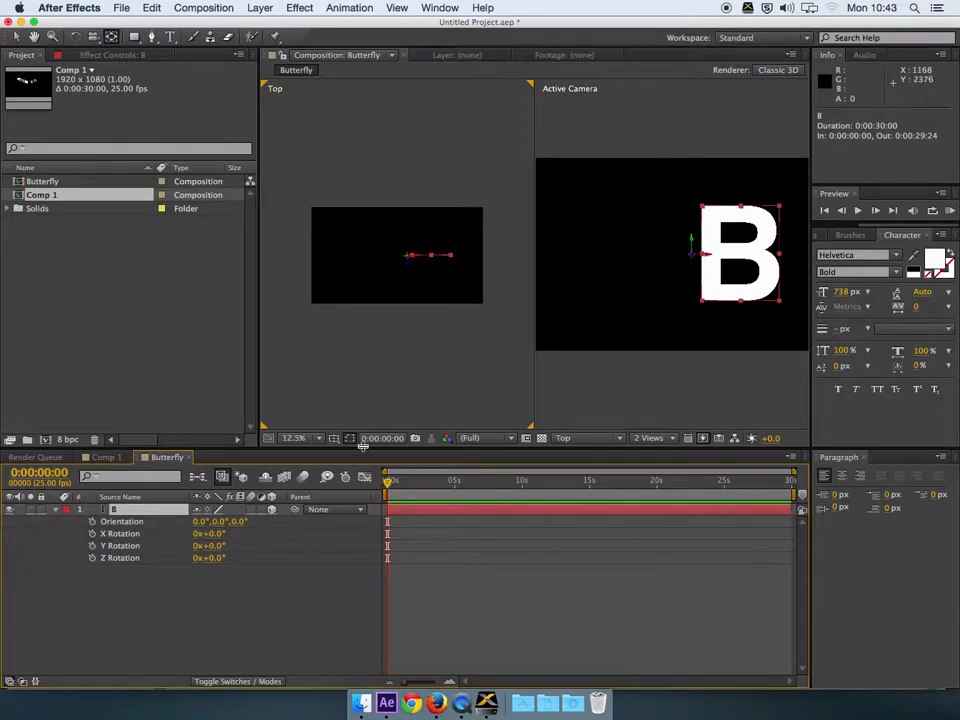
pyautogui.click(92, 546)
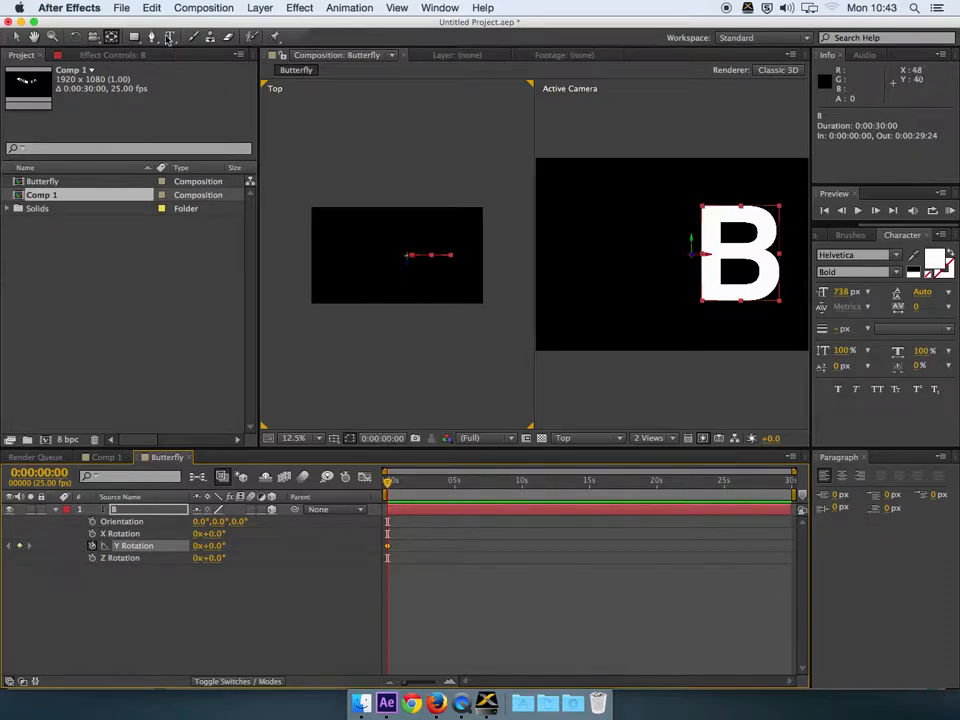
# Step: Test-rotate the B with the Rotation tool around 0:00:02:10, undoing the last turn
pyautogui.click(75, 39)
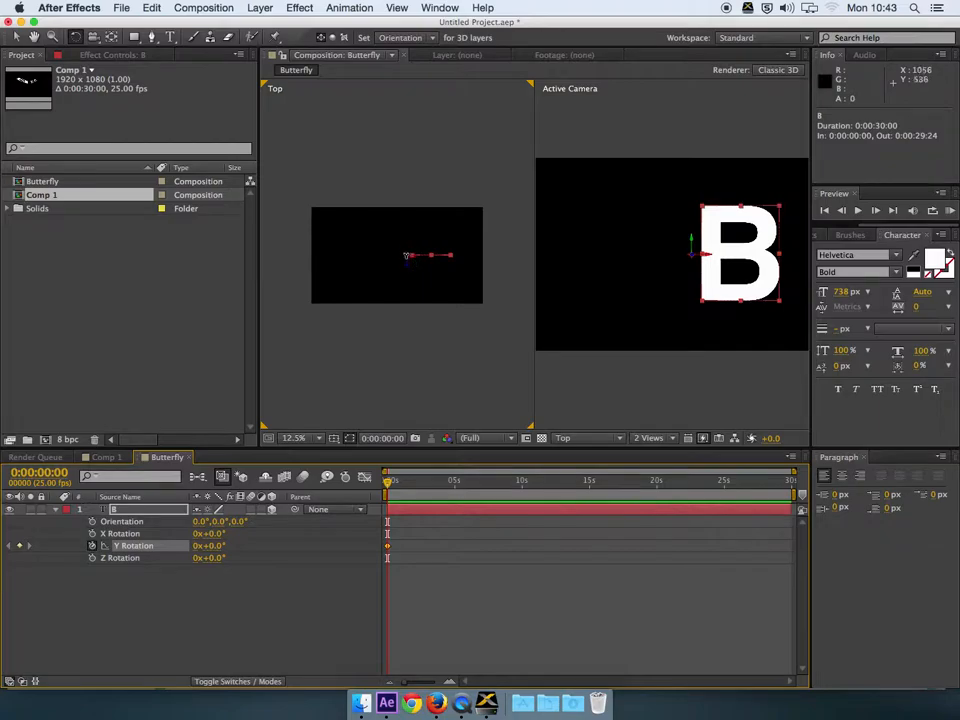
pyautogui.moveTo(407, 255); pyautogui.dragTo(411, 254)
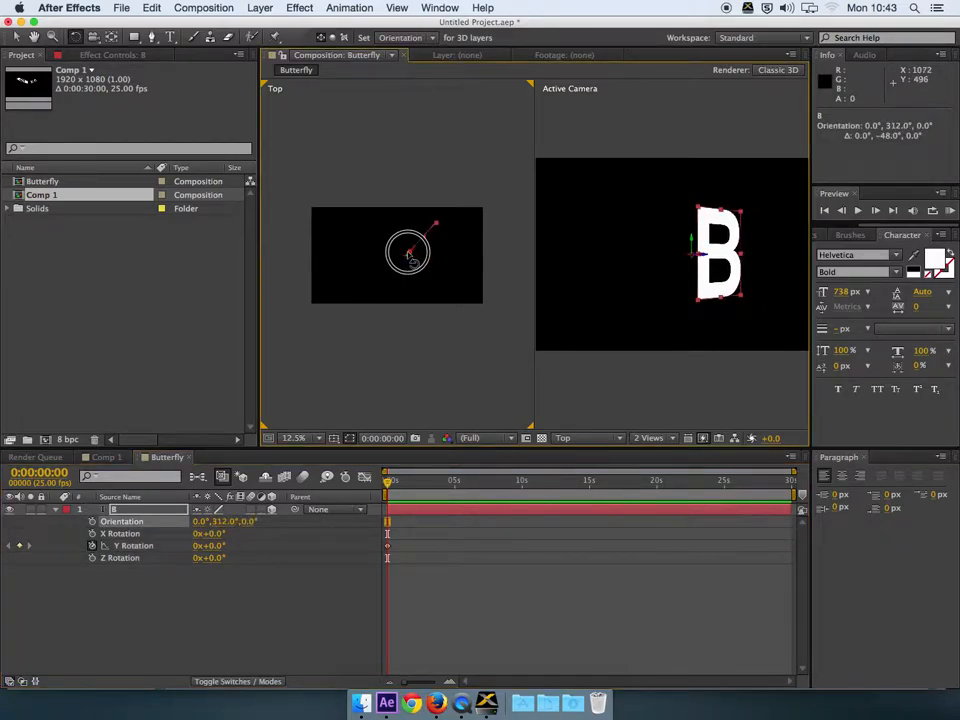
pyautogui.moveTo(411, 256)
pyautogui.mouseDown()
pyautogui.moveTo(428, 264)
pyautogui.moveTo(410, 264)
pyautogui.mouseUp()
pyautogui.moveTo(392, 483); pyautogui.dragTo(419, 483)
pyautogui.moveTo(408, 257); pyautogui.dragTo(413, 256)
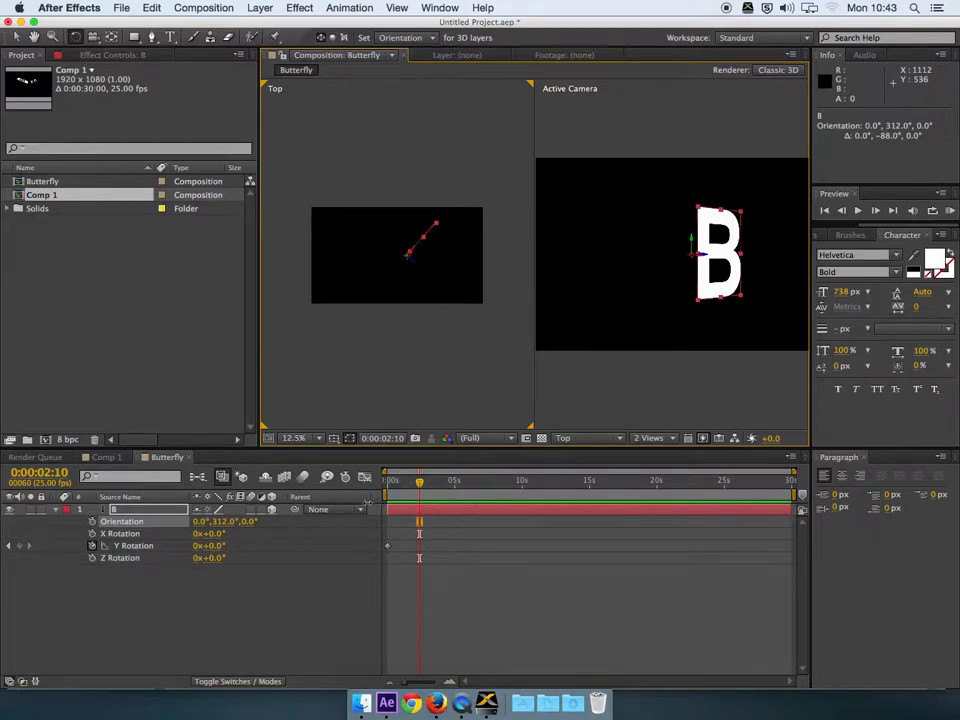
pyautogui.moveTo(422, 485); pyautogui.dragTo(418, 484)
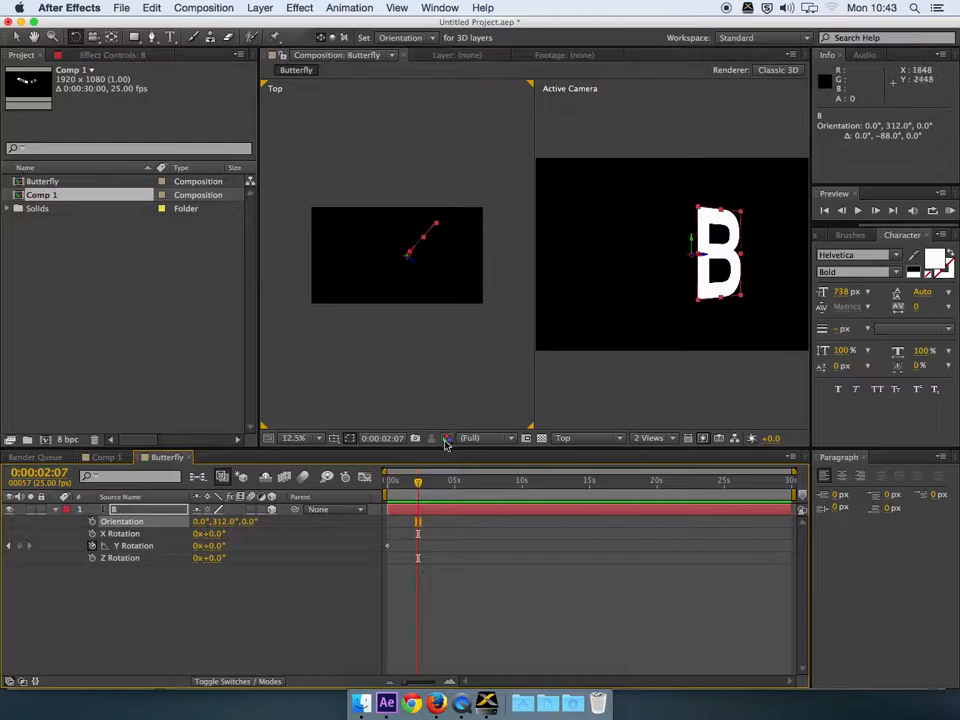
pyautogui.press('super+z')
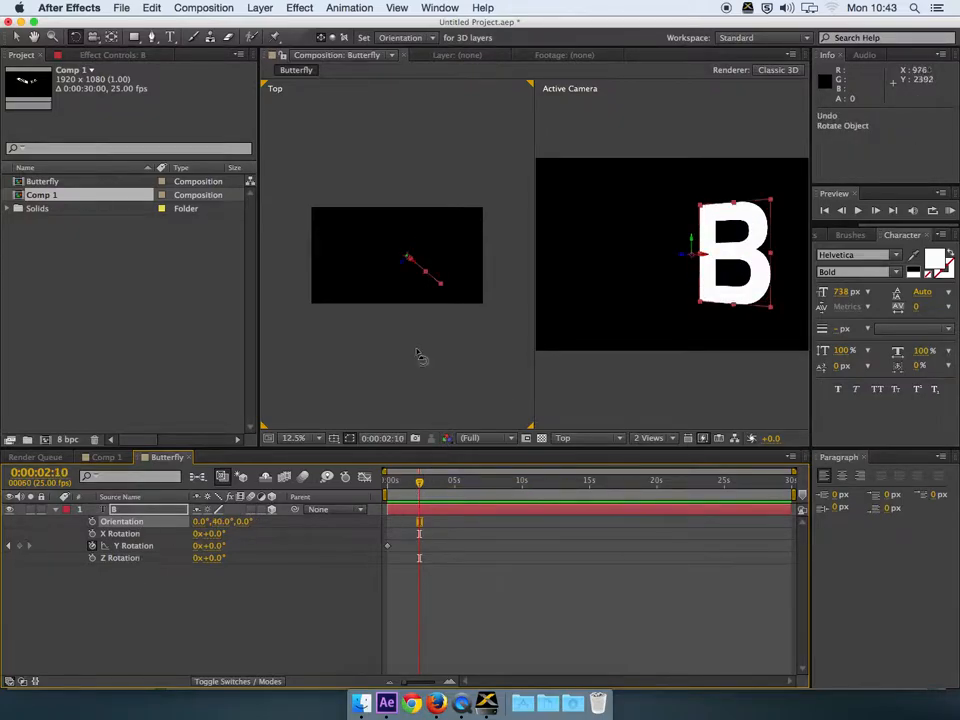
# Step: Set the Rotation tool to change Rotation, rotate the B to -88° Y Rotation, and return to 0
pyautogui.click(424, 38)
pyautogui.click(406, 64)
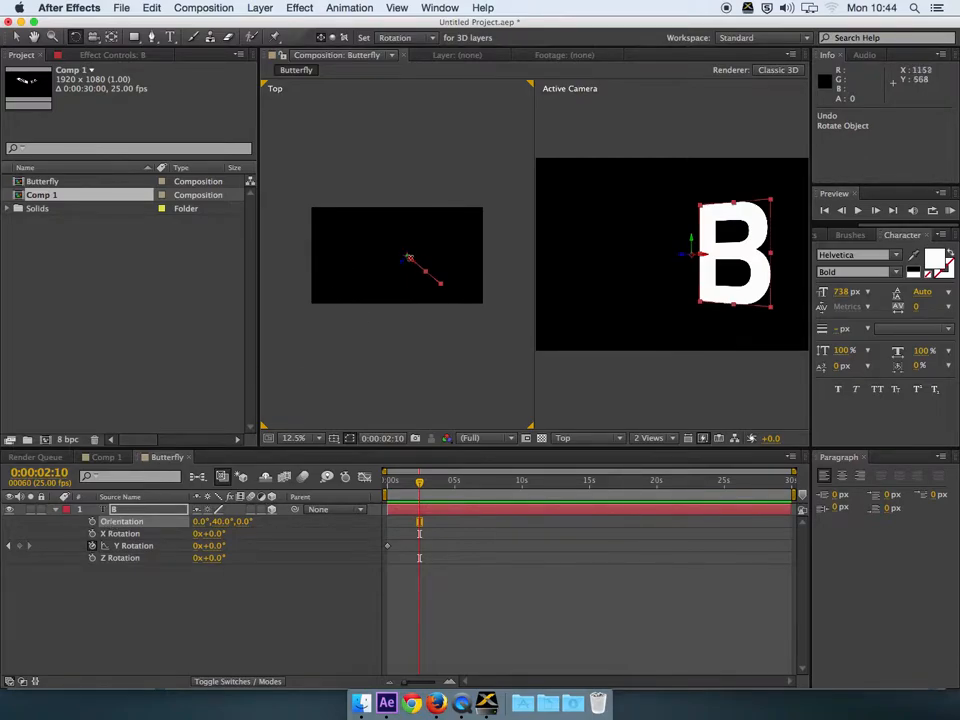
pyautogui.moveTo(407, 258); pyautogui.dragTo(420, 268)
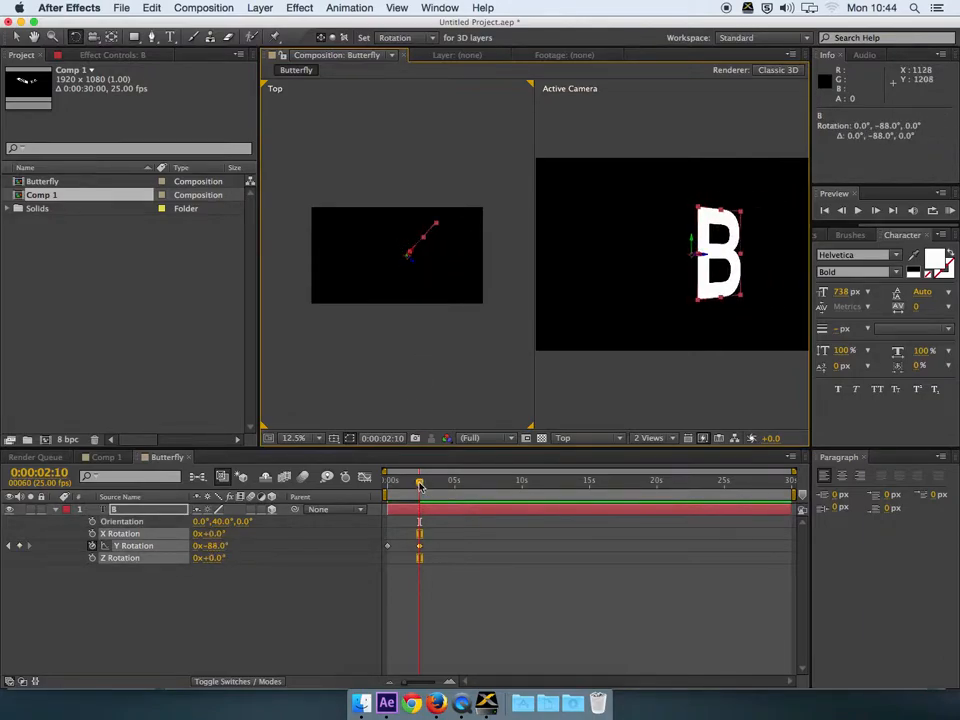
pyautogui.moveTo(420, 485)
pyautogui.mouseDown()
pyautogui.moveTo(381, 489)
pyautogui.moveTo(419, 497)
pyautogui.mouseUp()
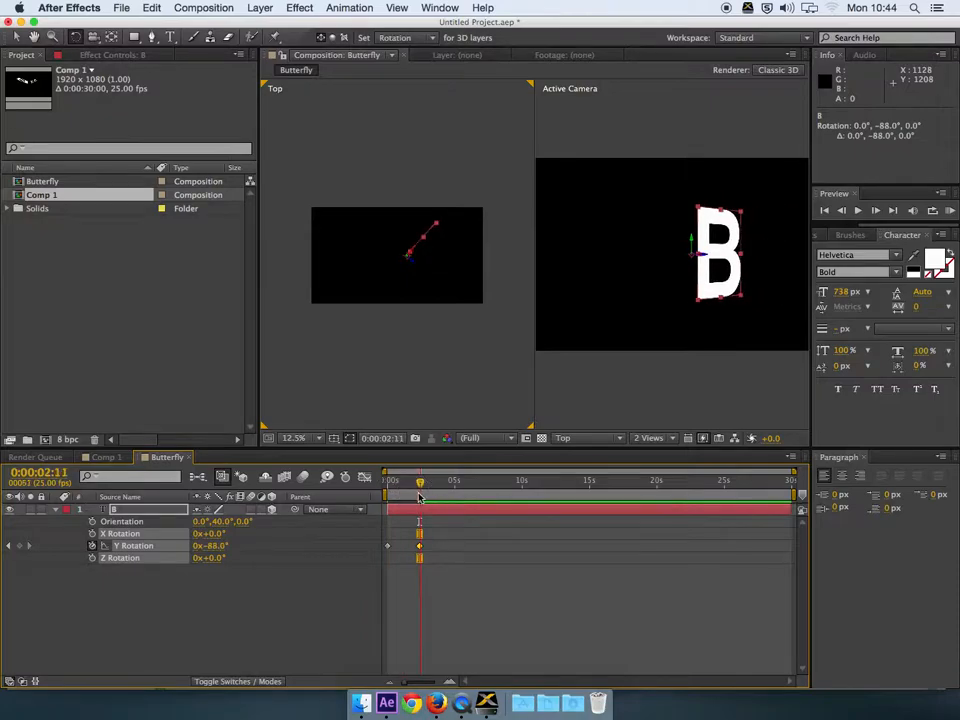
# Step: Copy the two flap keyframes, paste them at 4:21 and 9:14, and play a preview
pyautogui.moveTo(438, 539); pyautogui.dragTo(388, 552)
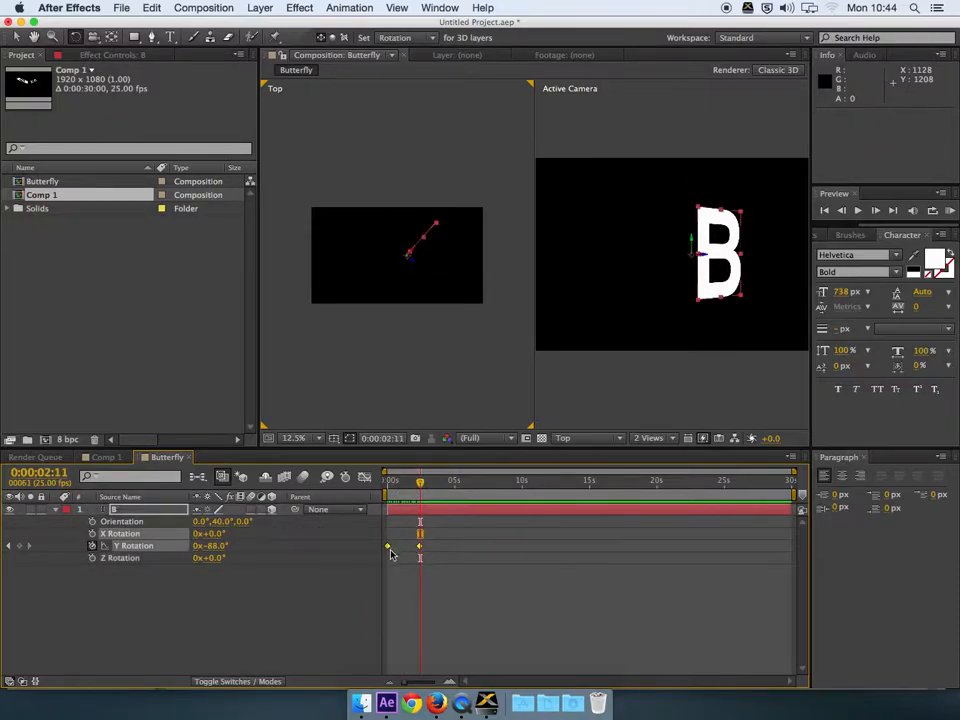
pyautogui.press('super+c')
pyautogui.click(454, 483)
pyautogui.press('super+v')
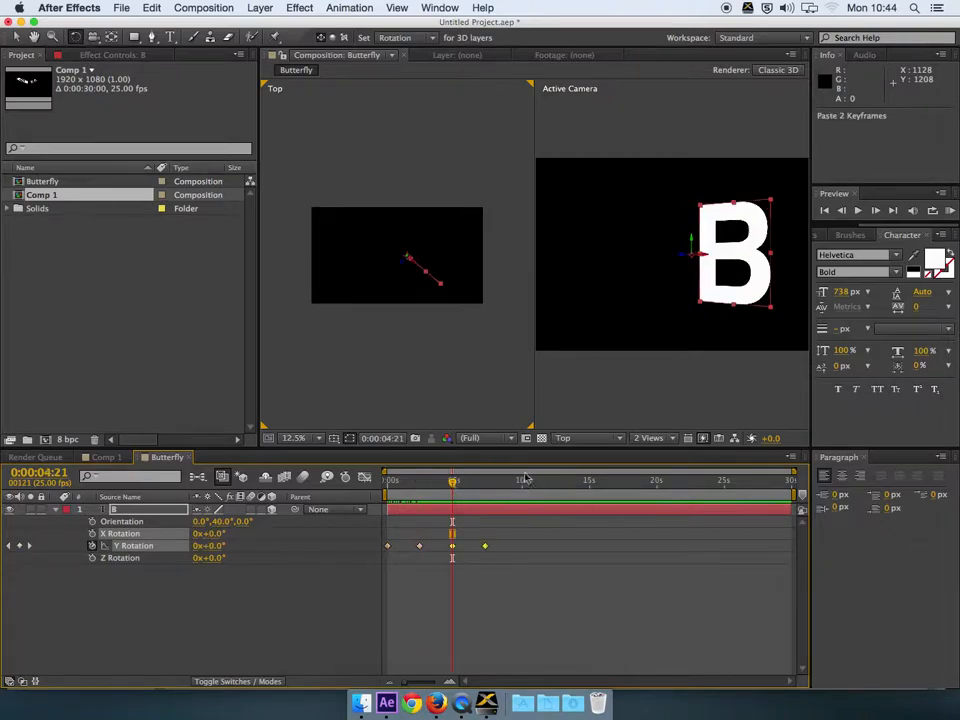
pyautogui.click(515, 482)
pyautogui.press('super+v')
pyautogui.click(385, 482)
pyautogui.press('space')
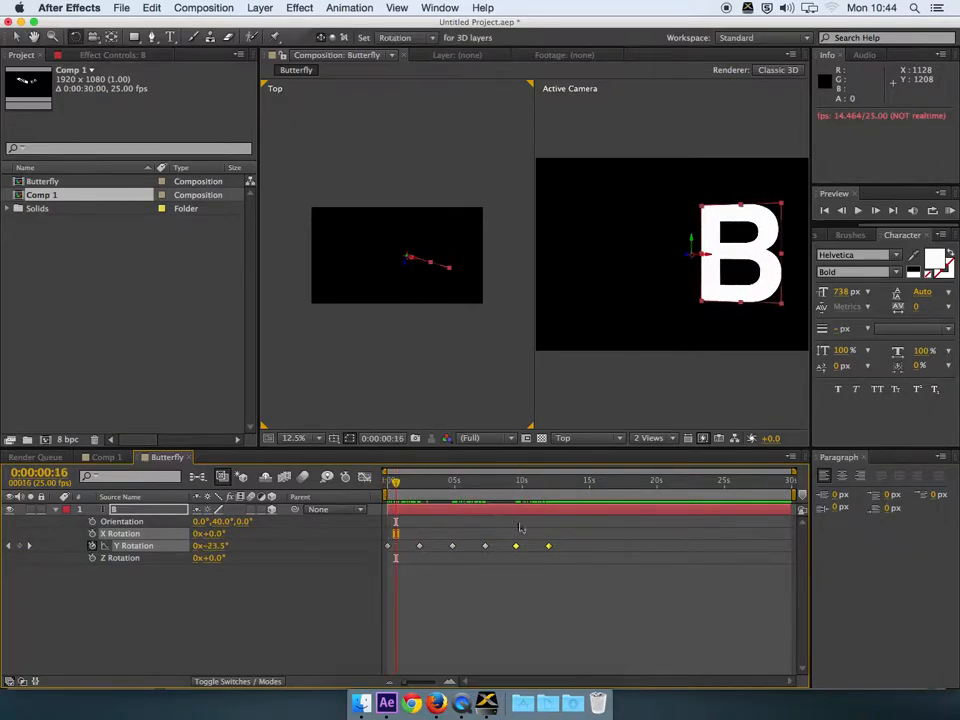
# Step: Compress all Y Rotation flap keyframes into a shorter span within the first five seconds
pyautogui.moveTo(564, 538); pyautogui.dragTo(391, 556)
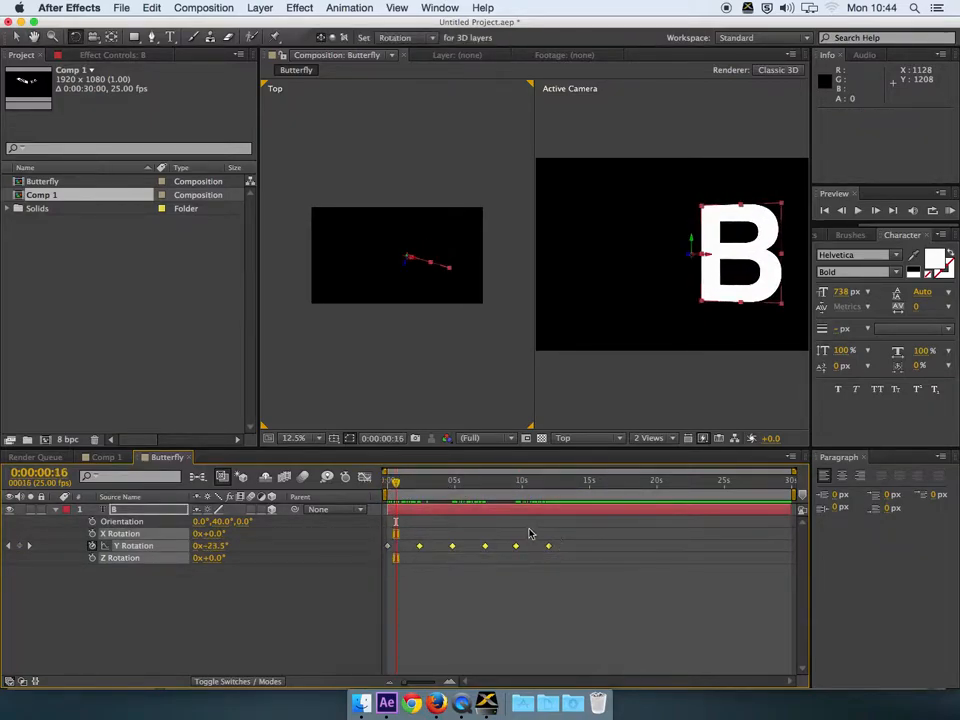
pyautogui.moveTo(547, 547); pyautogui.dragTo(504, 552)
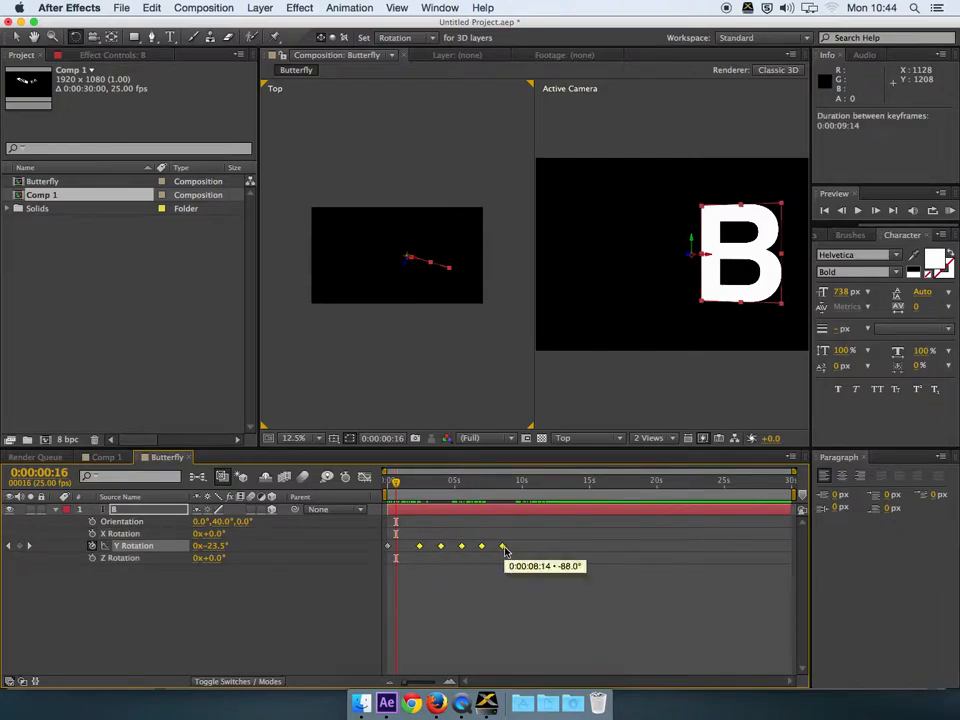
pyautogui.press('super+z')
pyautogui.moveTo(563, 540); pyautogui.dragTo(392, 550)
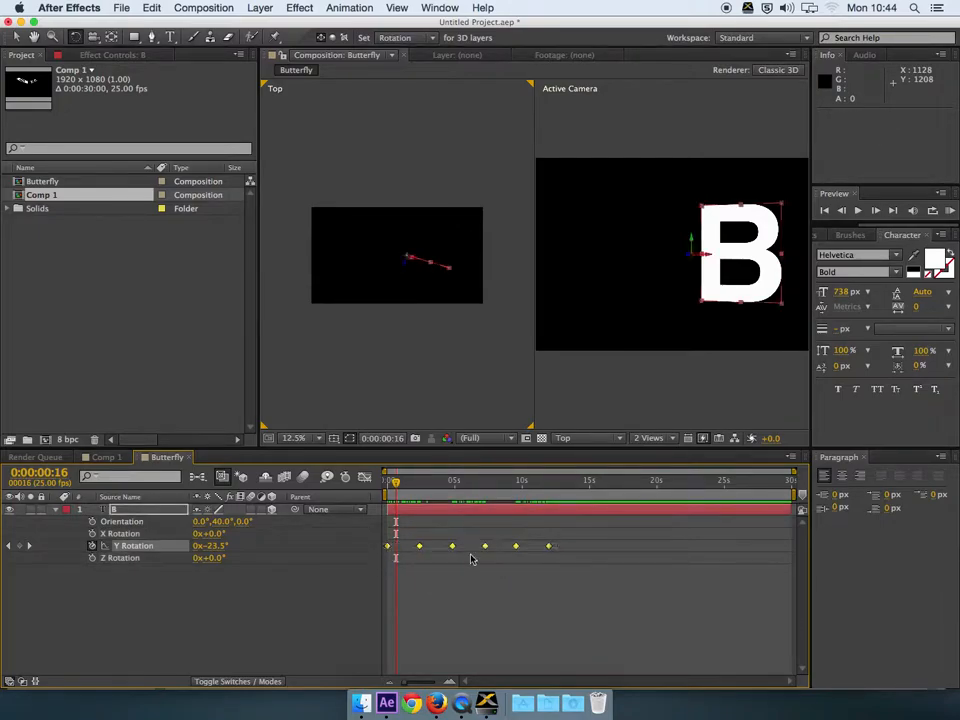
pyautogui.moveTo(548, 548); pyautogui.dragTo(453, 543)
pyautogui.moveTo(394, 486)
pyautogui.mouseDown()
pyautogui.moveTo(386, 486)
pyautogui.moveTo(435, 489)
pyautogui.moveTo(388, 490)
pyautogui.mouseUp()
# Step: End the work area at 0:00:06:00, RAM preview the flapping, and scrub back through it
pyautogui.click(469, 486)
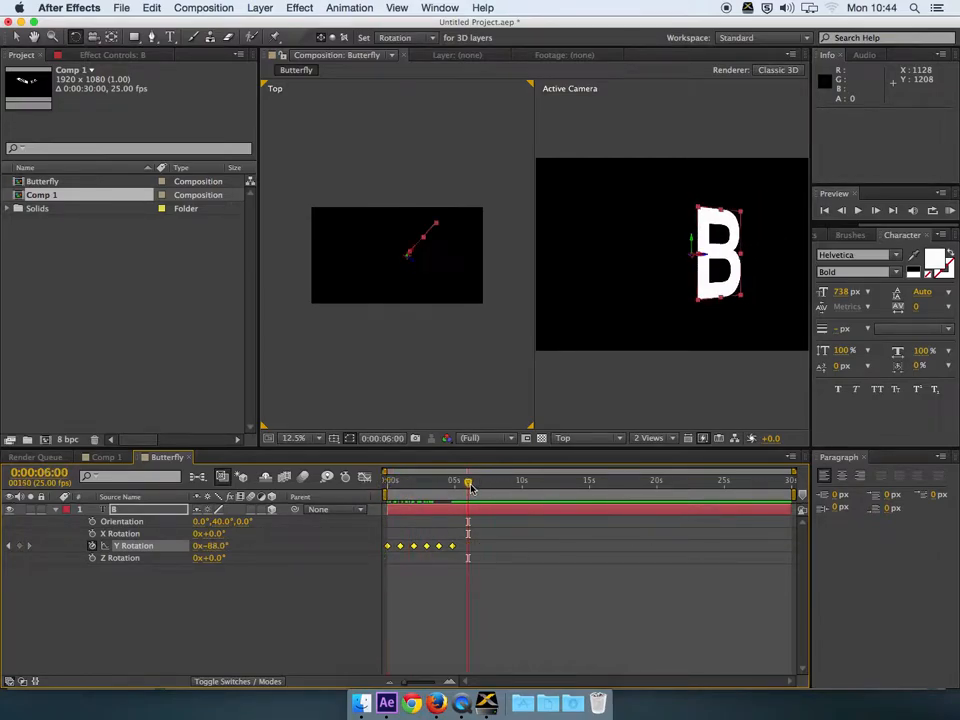
pyautogui.press('n')
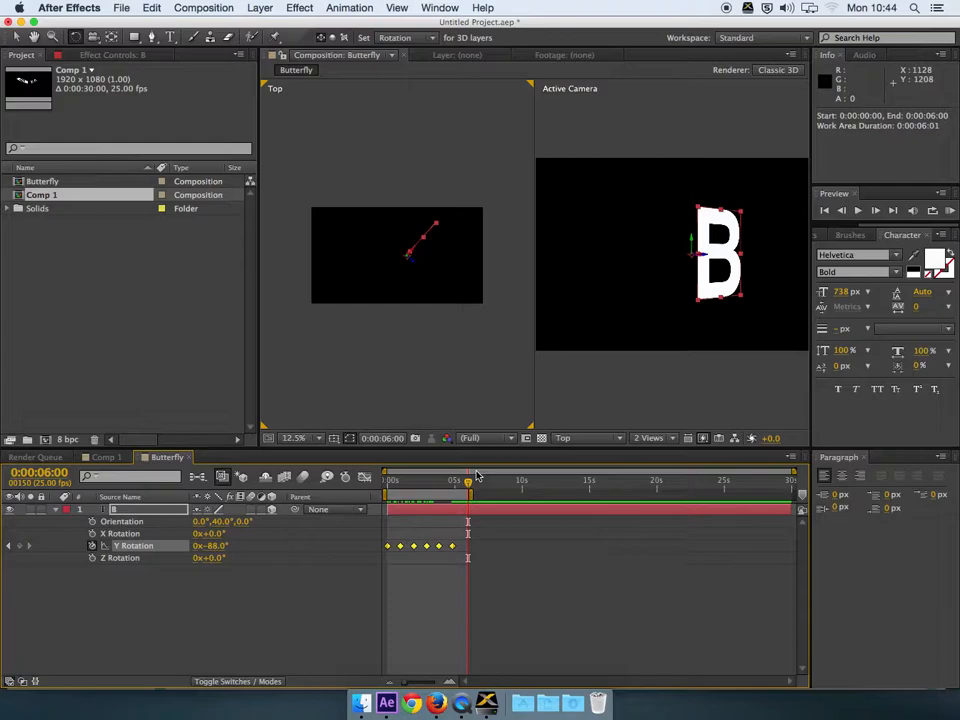
pyautogui.press('KP_0')
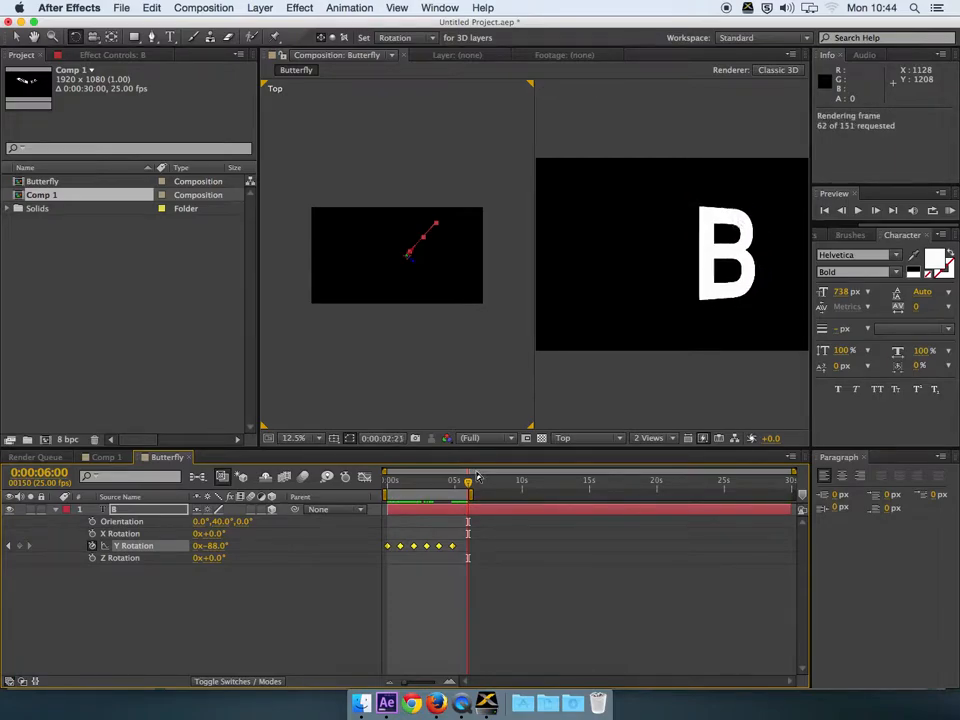
pyautogui.press('space')
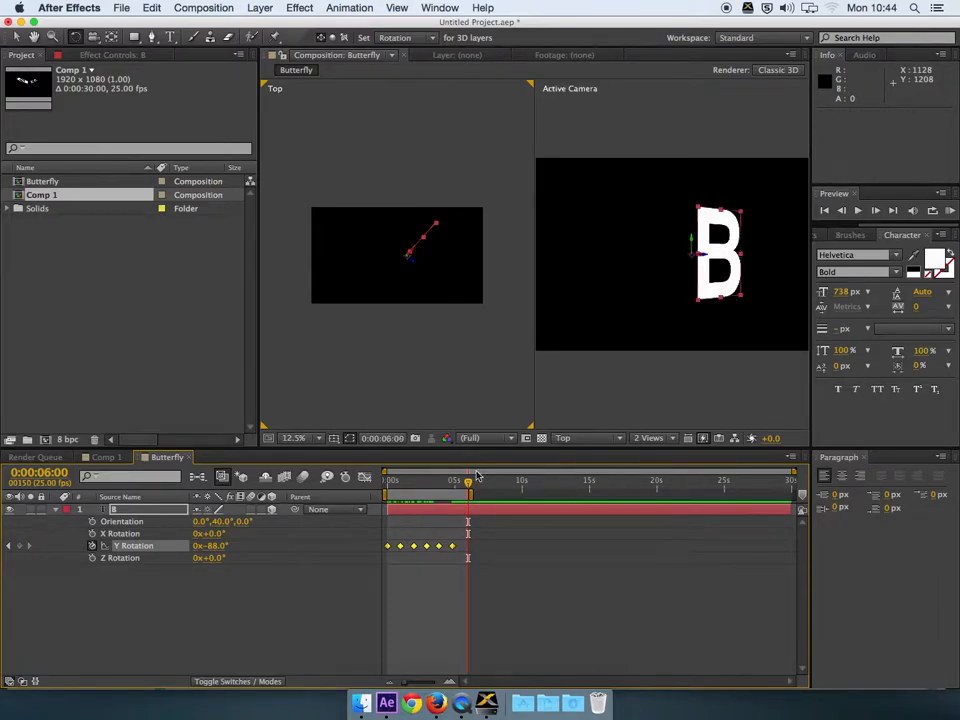
pyautogui.moveTo(468, 484); pyautogui.dragTo(388, 484)
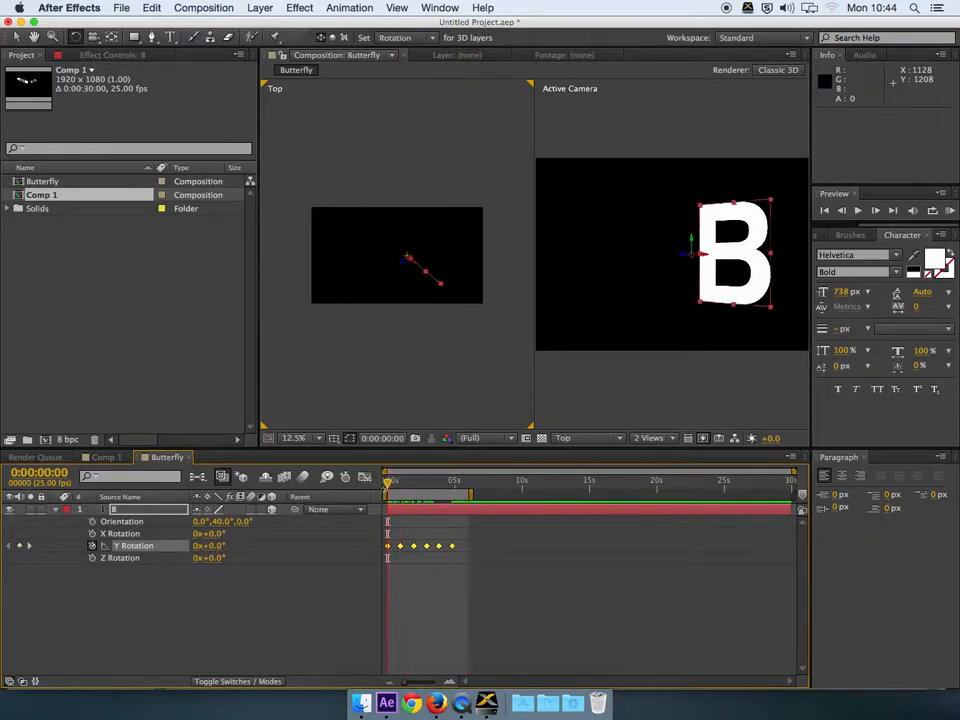
# Step: Replace the Y Rotation keys with 24° at 0 and -88° at 0:00:01:03
pyautogui.moveTo(462, 538); pyautogui.dragTo(384, 555)
pyautogui.press('Delete')
pyautogui.click(388, 545)
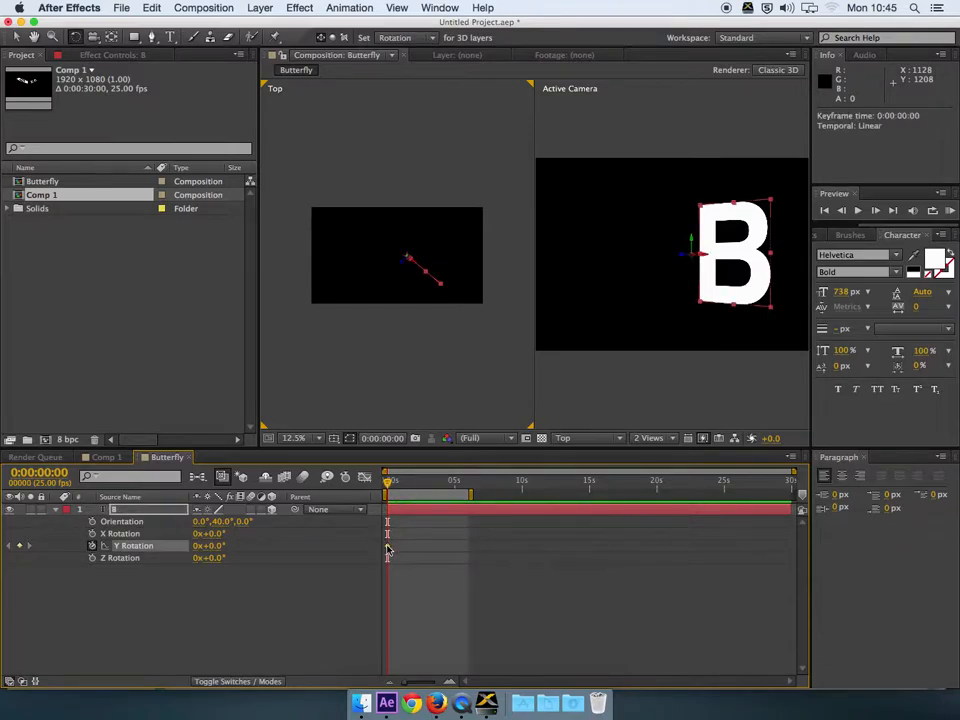
pyautogui.moveTo(408, 254); pyautogui.dragTo(418, 260)
pyautogui.click(402, 485)
pyautogui.moveTo(404, 486); pyautogui.dragTo(387, 484)
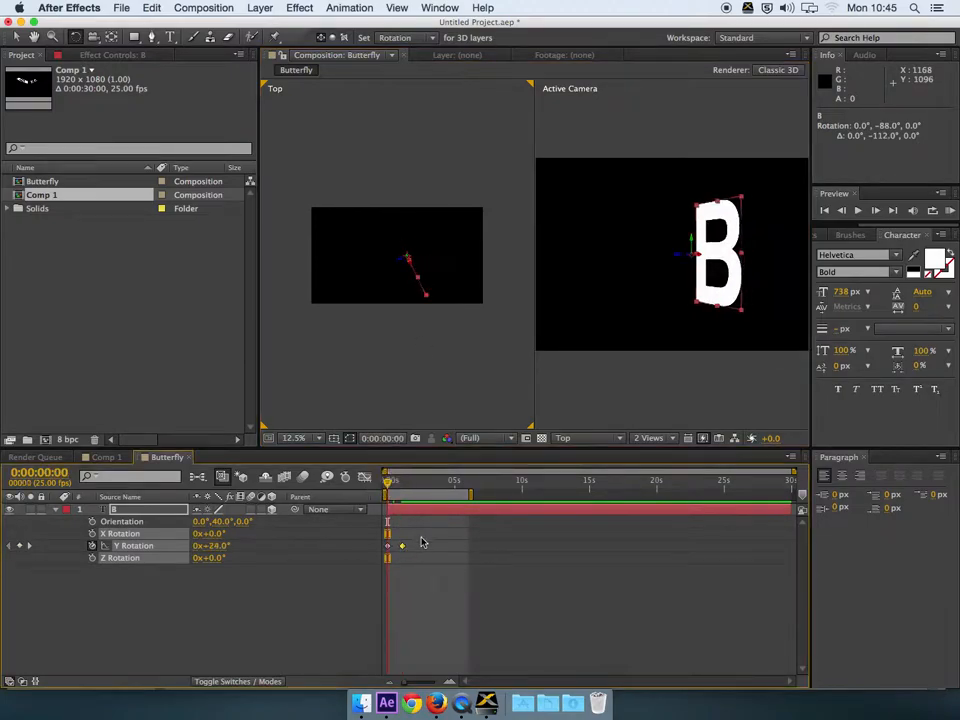
# Step: Copy the two new flap keyframes and paste them at 2:04 and 4:09
pyautogui.hotkey('ctrl', 'c')
pyautogui.moveTo(388, 483); pyautogui.dragTo(529, 493)
pyautogui.hotkey('ctrl', 'v')
pyautogui.hotkey('ctrl', 'v')
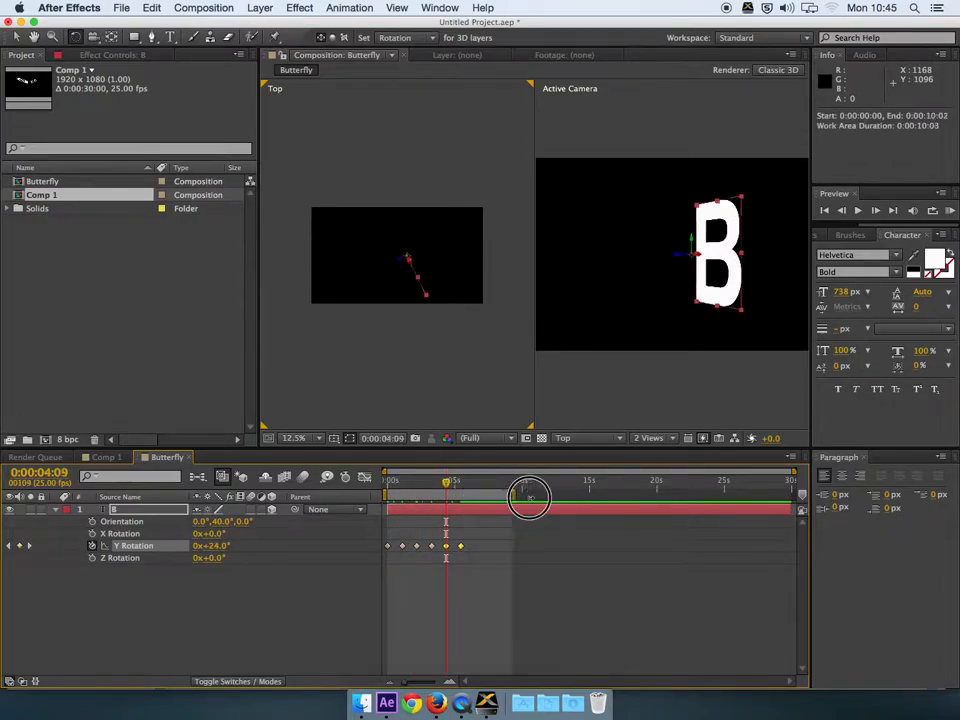
pyautogui.click(474, 482)
pyautogui.hotkey('ctrl', 'v')
# Step: RAM preview the new flapping from the start, then deselect and check the first frames
pyautogui.click(388, 483)
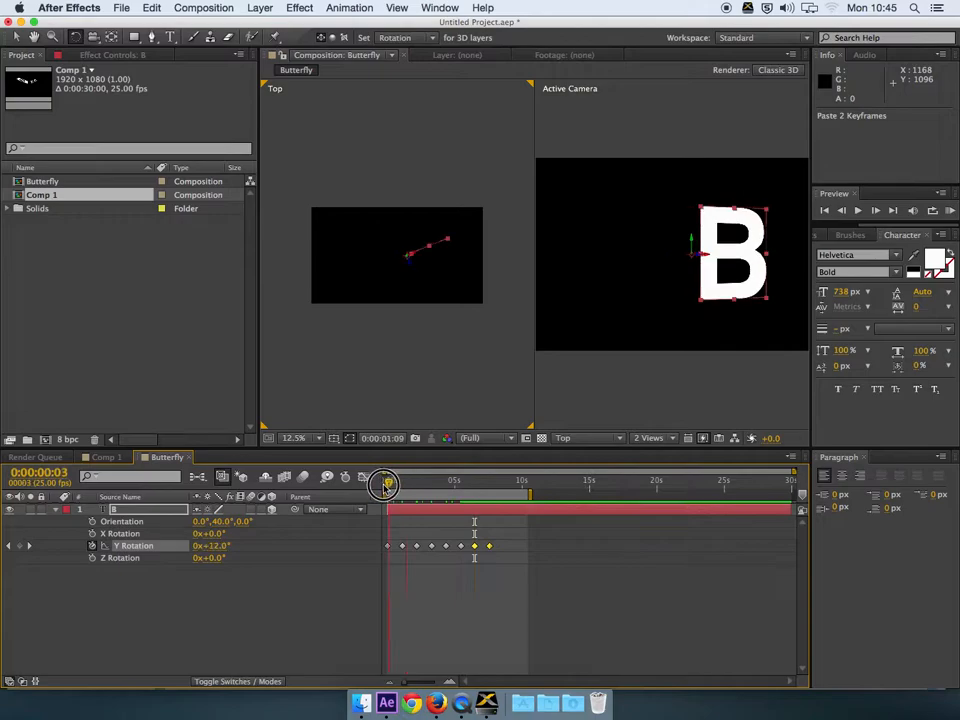
pyautogui.press('KP_0')
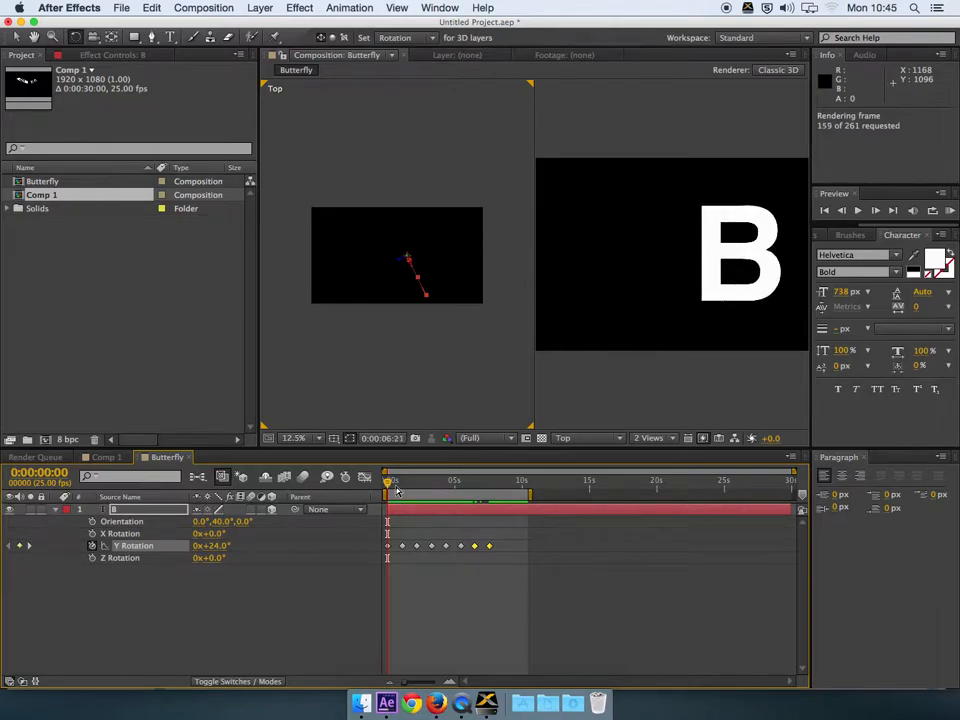
pyautogui.press('space')
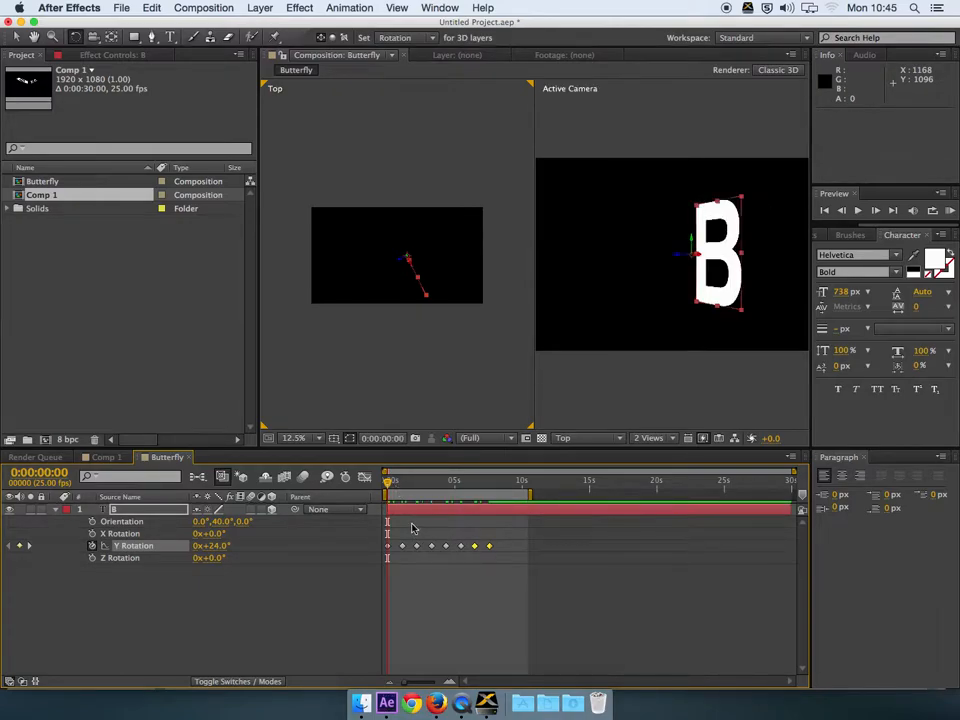
pyautogui.click(431, 534)
pyautogui.moveTo(387, 481); pyautogui.dragTo(391, 487)
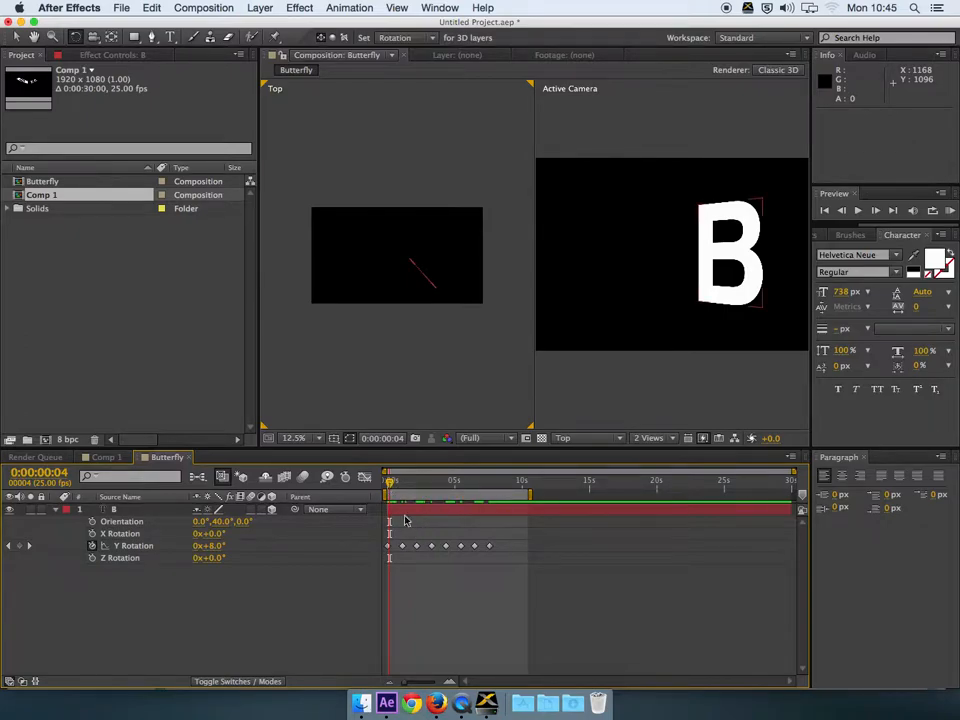
# Step: Drag the Y Rotation keyframes closer so the last sits near 0:00:05:22, then RAM preview
pyautogui.moveTo(399, 536); pyautogui.dragTo(490, 556)
pyautogui.moveTo(402, 546); pyautogui.dragTo(487, 557)
pyautogui.moveTo(426, 547); pyautogui.dragTo(464, 546)
pyautogui.click(472, 547)
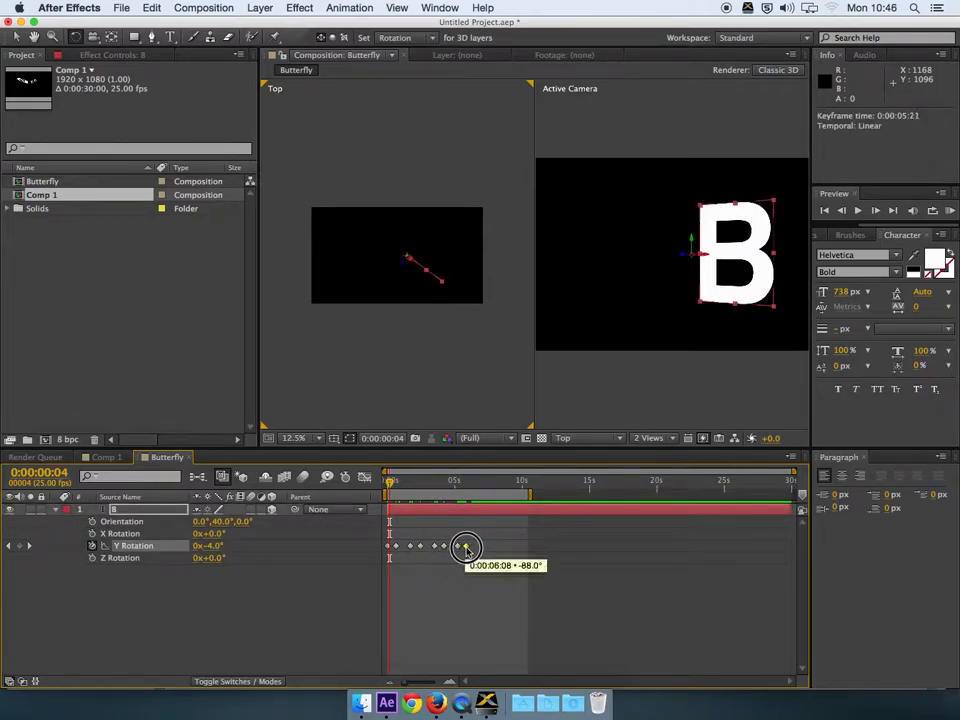
pyautogui.moveTo(390, 486); pyautogui.dragTo(392, 488)
pyautogui.press('KP_0')
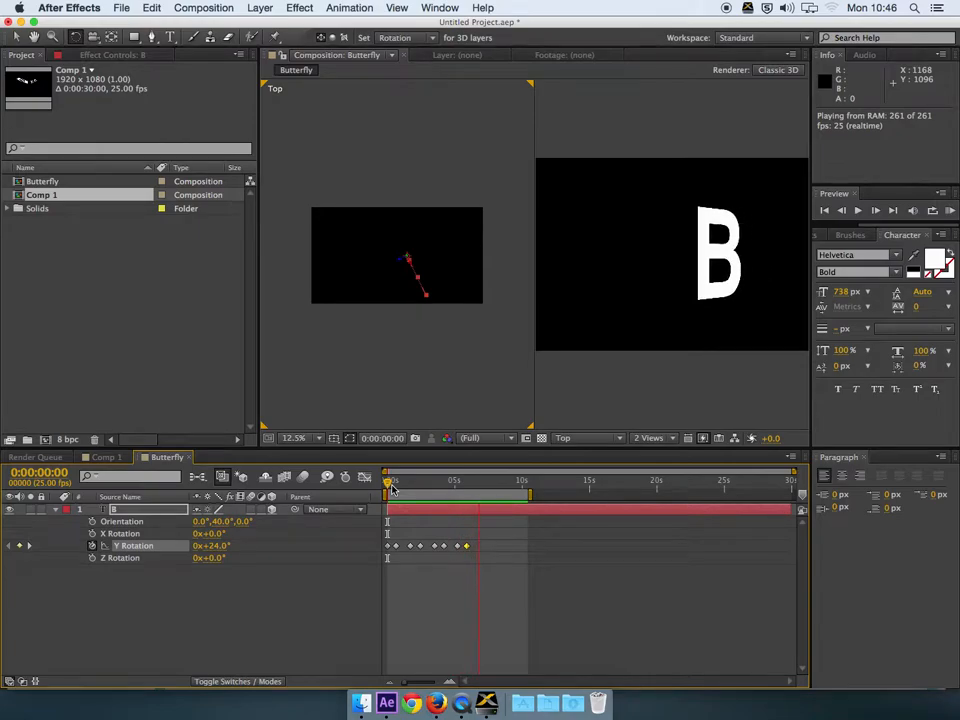
# Step: Copy the eight Y Rotation flap keyframes and paste them at 0:00:06:21
pyautogui.press('space')
pyautogui.moveTo(473, 535); pyautogui.dragTo(389, 561)
pyautogui.hotkey('ctrl', 'c')
pyautogui.moveTo(481, 484); pyautogui.dragTo(479, 484)
pyautogui.hotkey('ctrl', 'v')
# Step: Paste the flap cycle again at 0:00:13:16, then return to the start of the timeline
pyautogui.click(566, 480)
pyautogui.moveTo(566, 480); pyautogui.dragTo(659, 497)
pyautogui.hotkey('ctrl', 'v')
pyautogui.moveTo(415, 482); pyautogui.dragTo(386, 479)
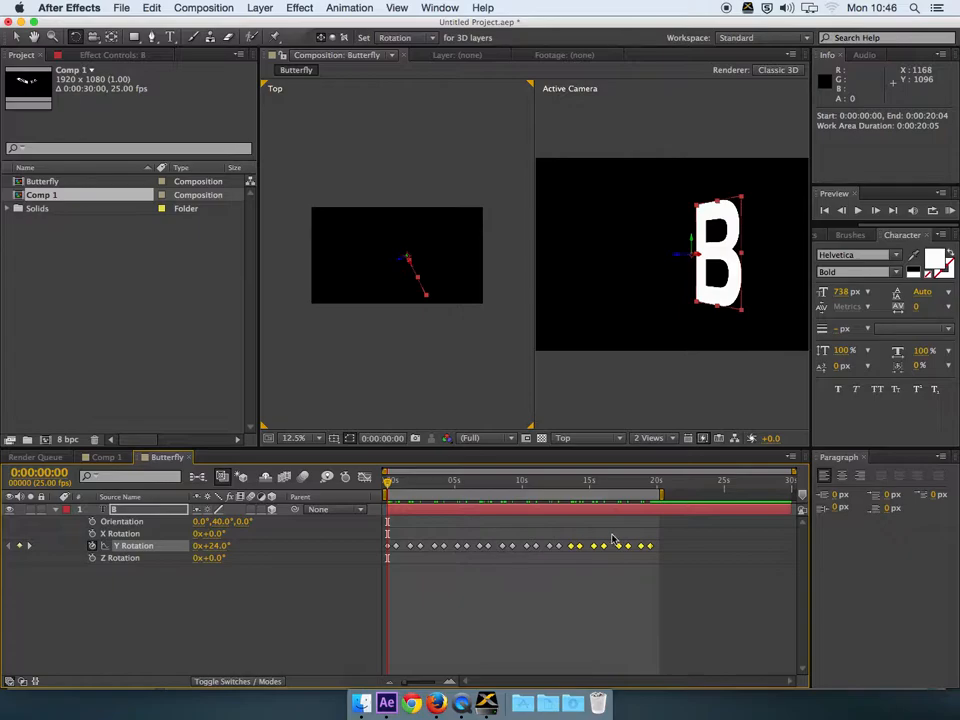
# Step: Apply Easy Ease to every Y Rotation flap keyframe and RAM-preview the eased flapping
pyautogui.click(656, 580)
pyautogui.moveTo(656, 524); pyautogui.dragTo(386, 559)
pyautogui.rightClick(467, 549)
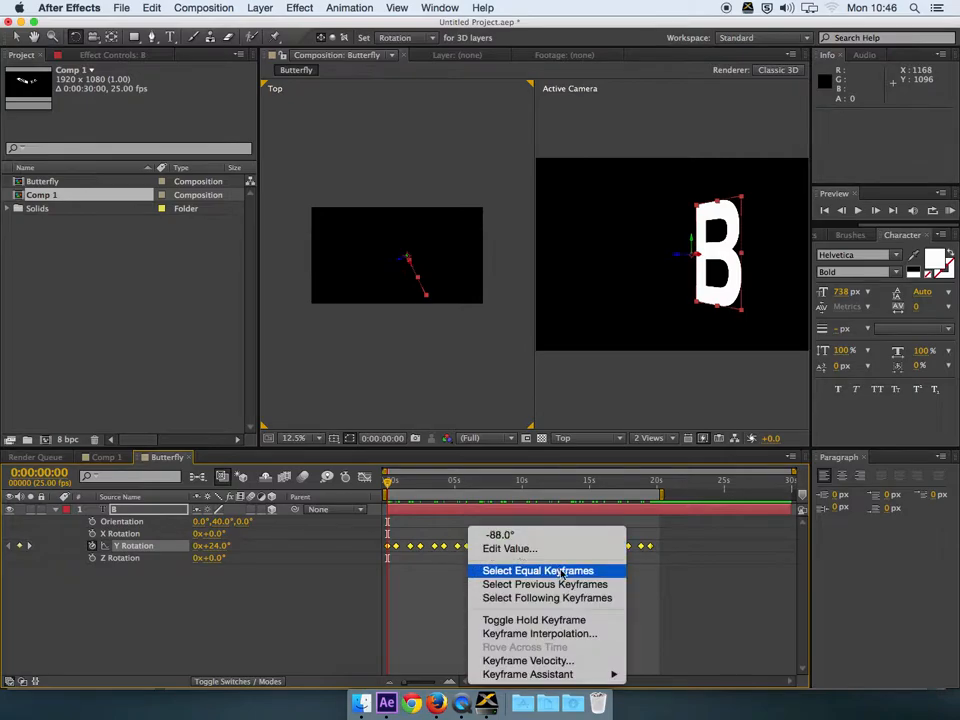
pyautogui.moveTo(568, 680)
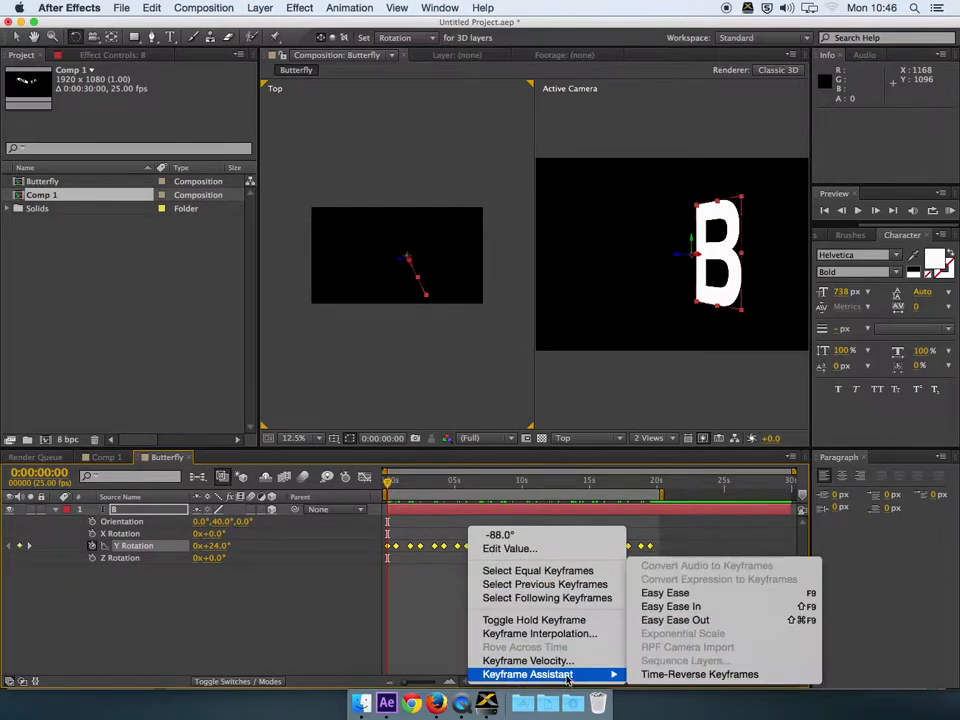
pyautogui.click(683, 594)
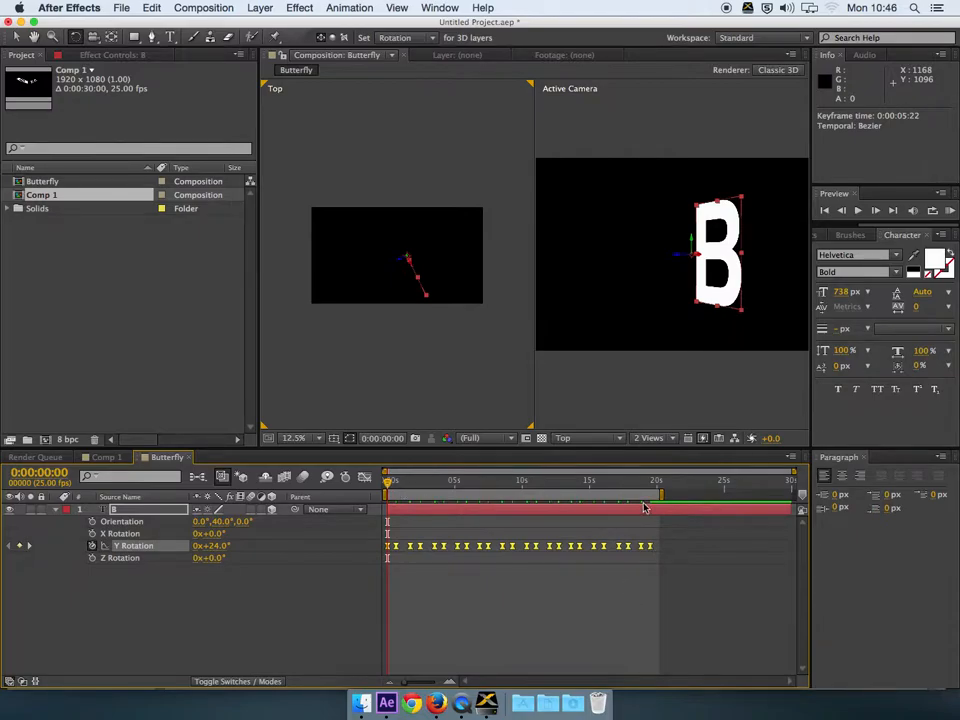
pyautogui.press('KP_0')
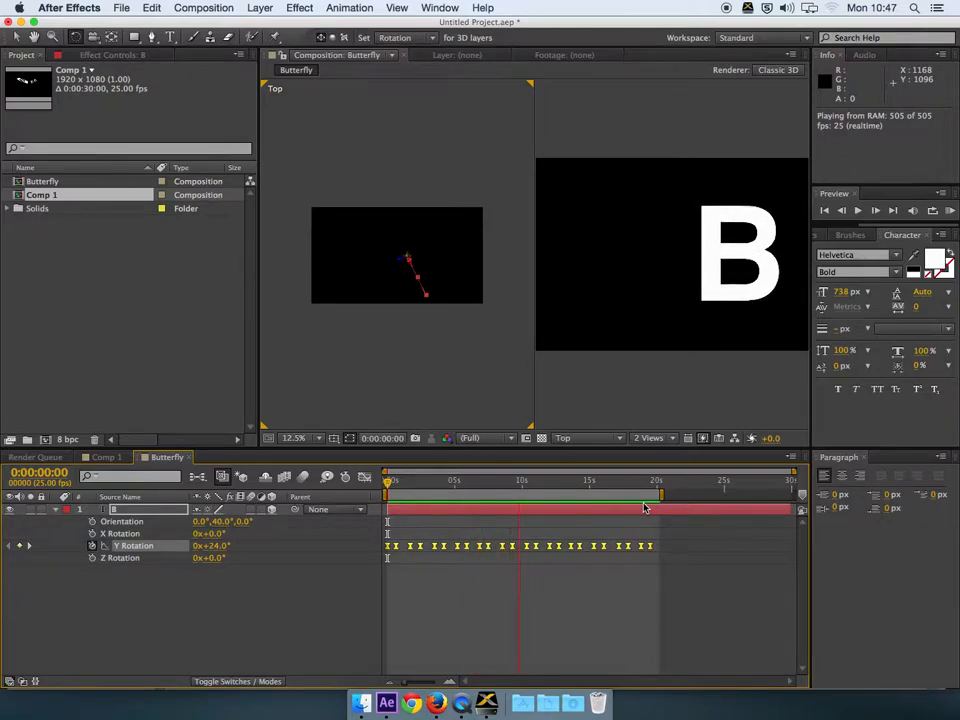
# Step: Stop the preview and duplicate the B layer with its keyframes into B 2
pyautogui.press('space')
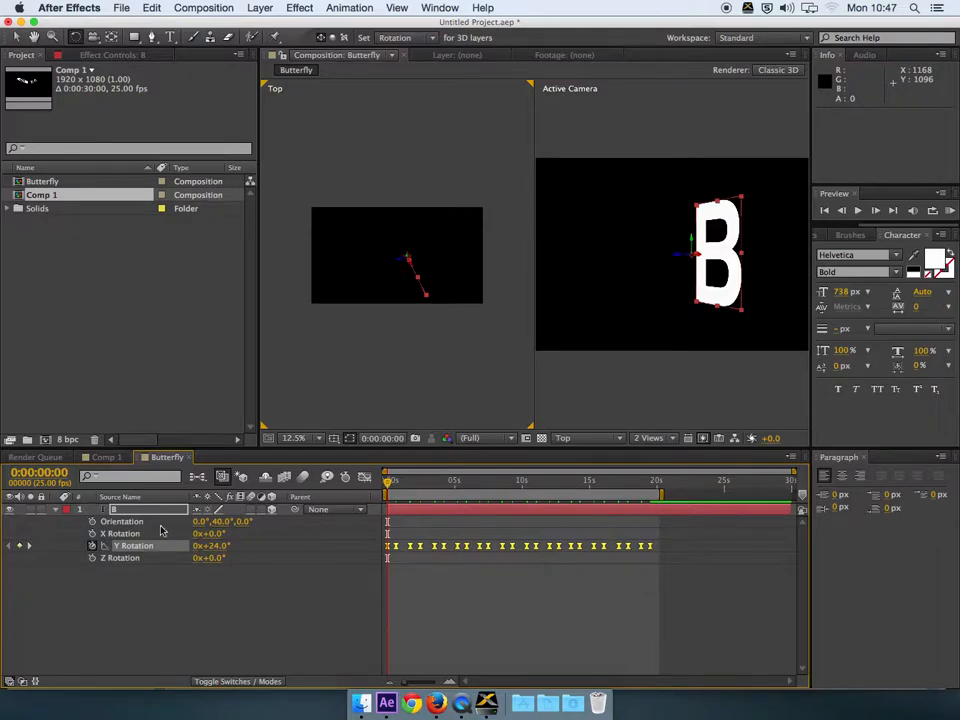
pyautogui.click(115, 510)
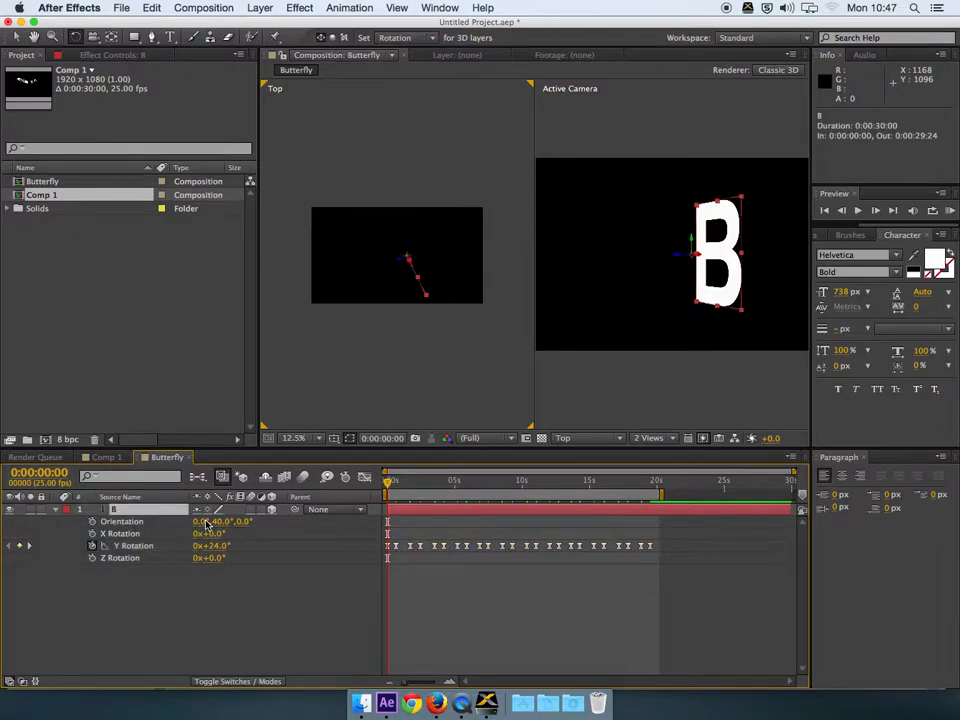
pyautogui.press('super+d')
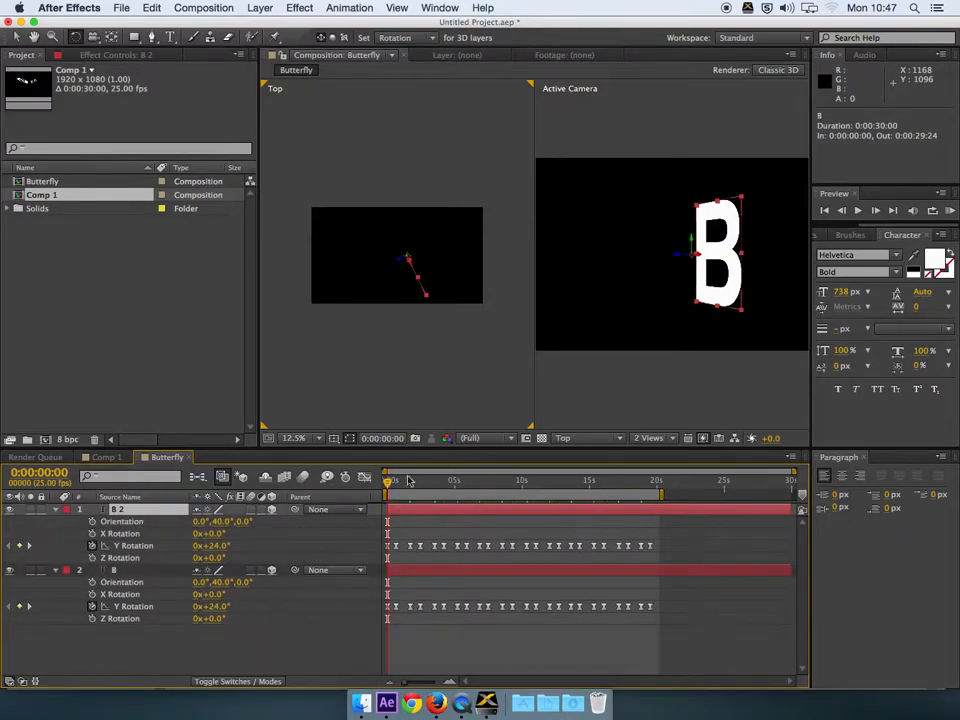
pyautogui.moveTo(389, 484); pyautogui.dragTo(432, 489)
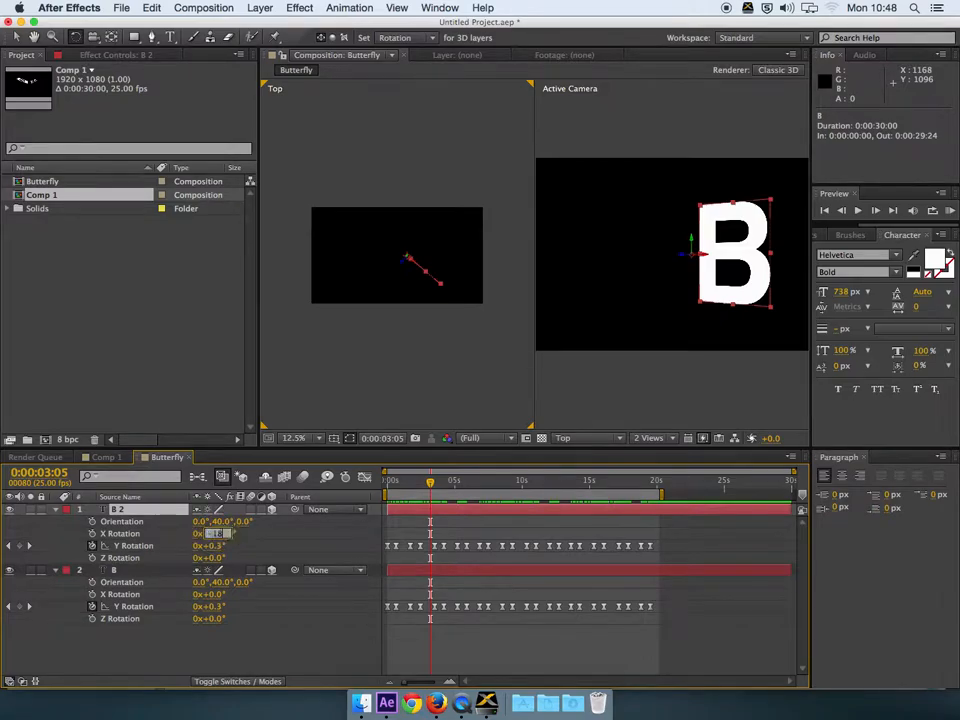
# Step: Confirm -180° for B 2's X and Z Rotation, then scrub to 0:00:06:18 to check
pyautogui.press('Return')
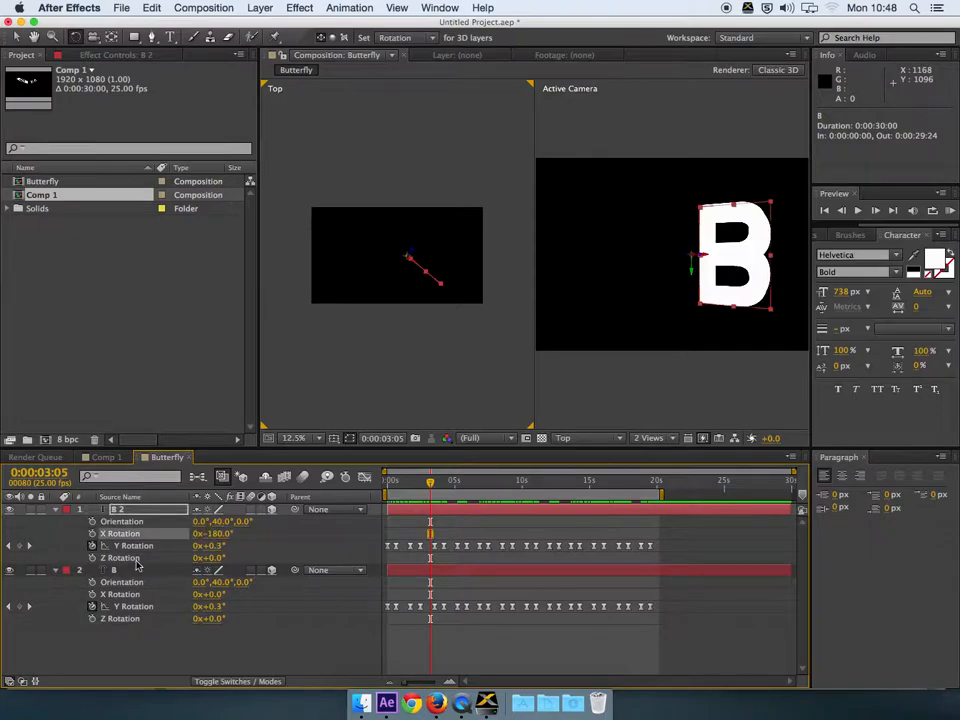
pyautogui.click(213, 558)
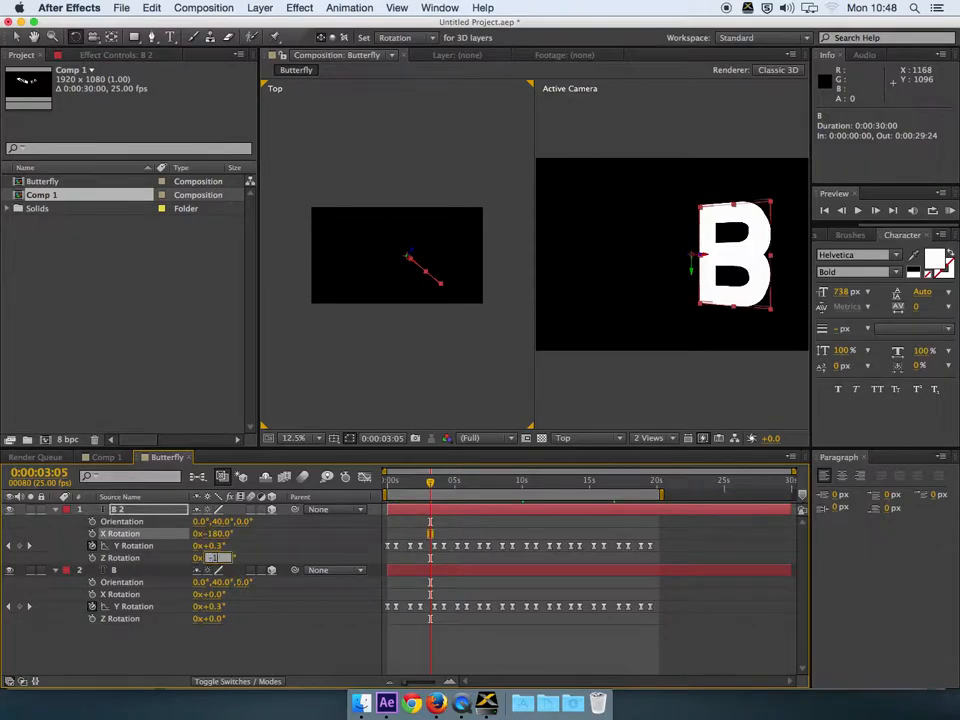
pyautogui.press('Return')
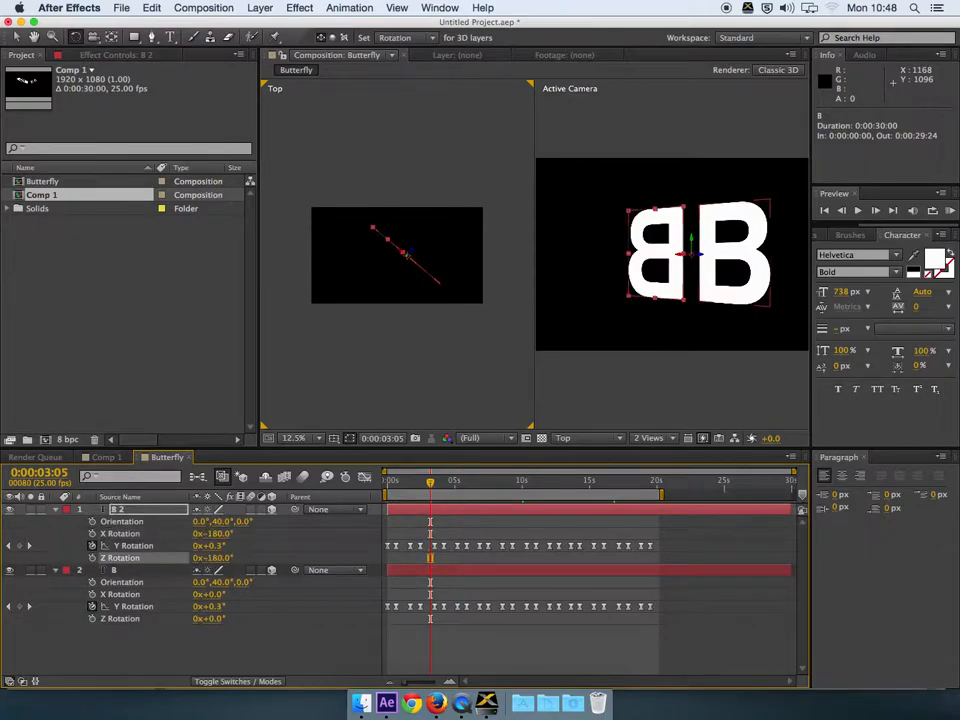
pyautogui.moveTo(430, 487); pyautogui.dragTo(526, 482)
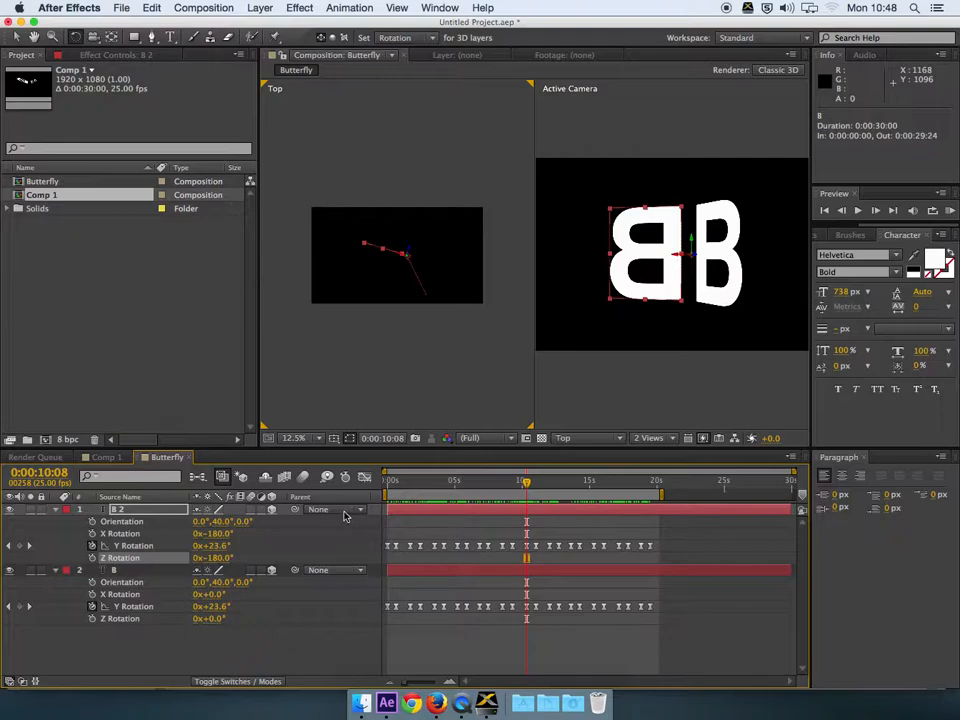
# Step: Collapse both layers, then rename B 2 to 'left wing' and B to 'right wing'
pyautogui.click(55, 510)
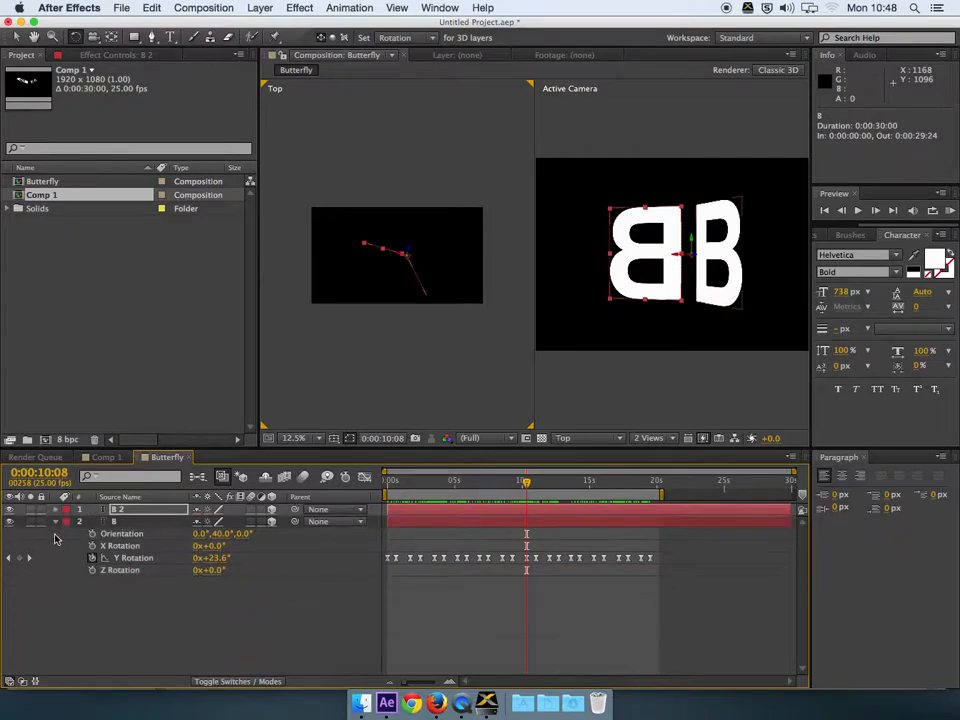
pyautogui.click(55, 522)
pyautogui.click(120, 511)
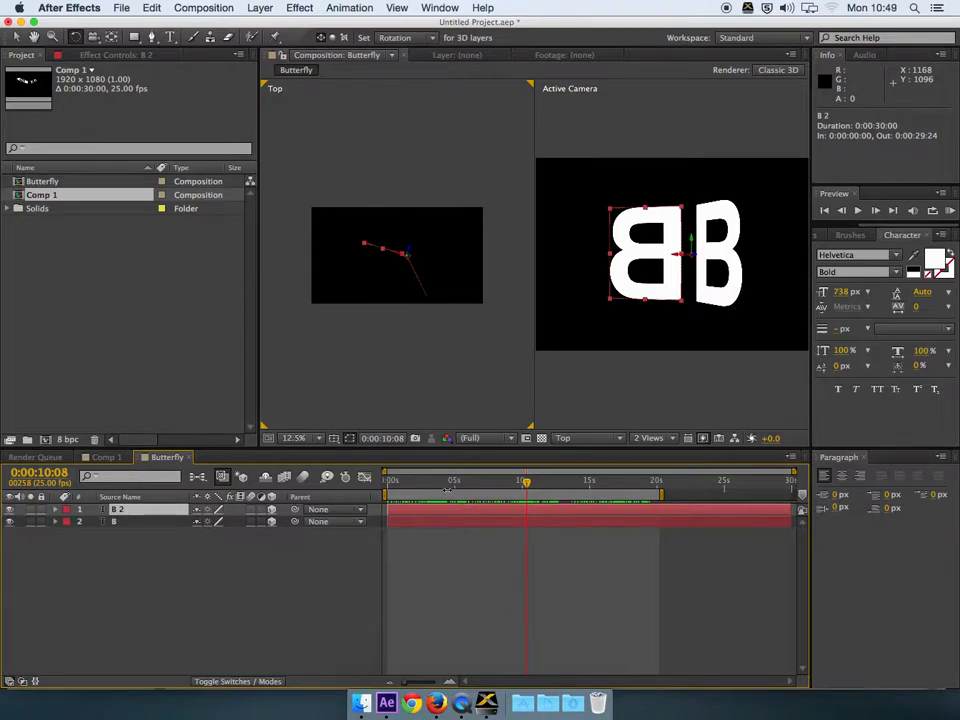
pyautogui.press('Return')
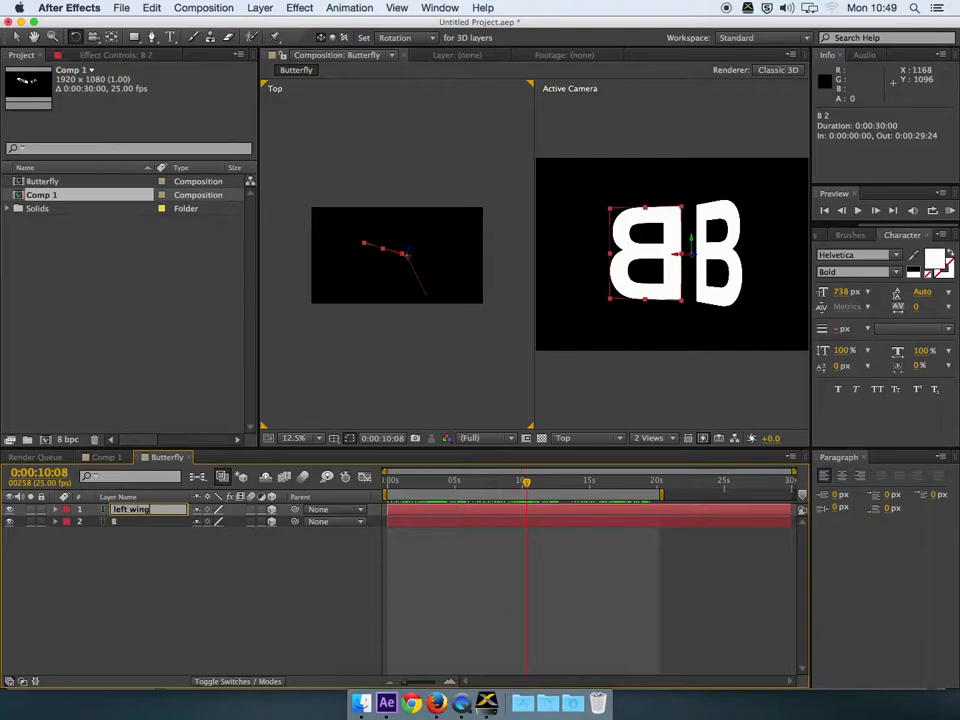
pyautogui.press('Return')
pyautogui.click(136, 523)
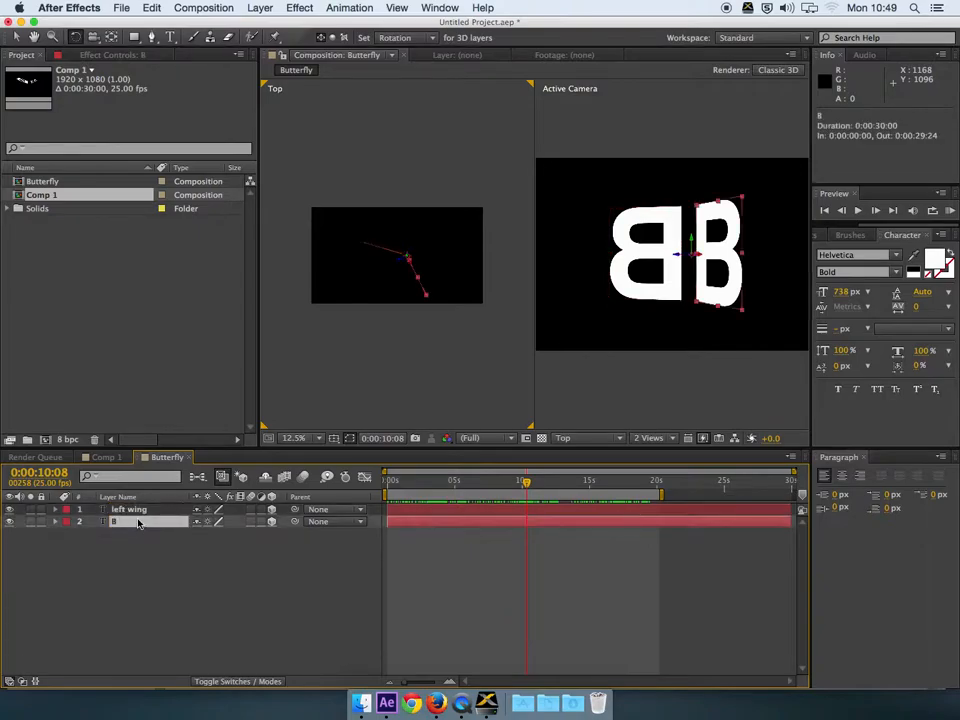
pyautogui.press('Return')
pyautogui.write('right wing')
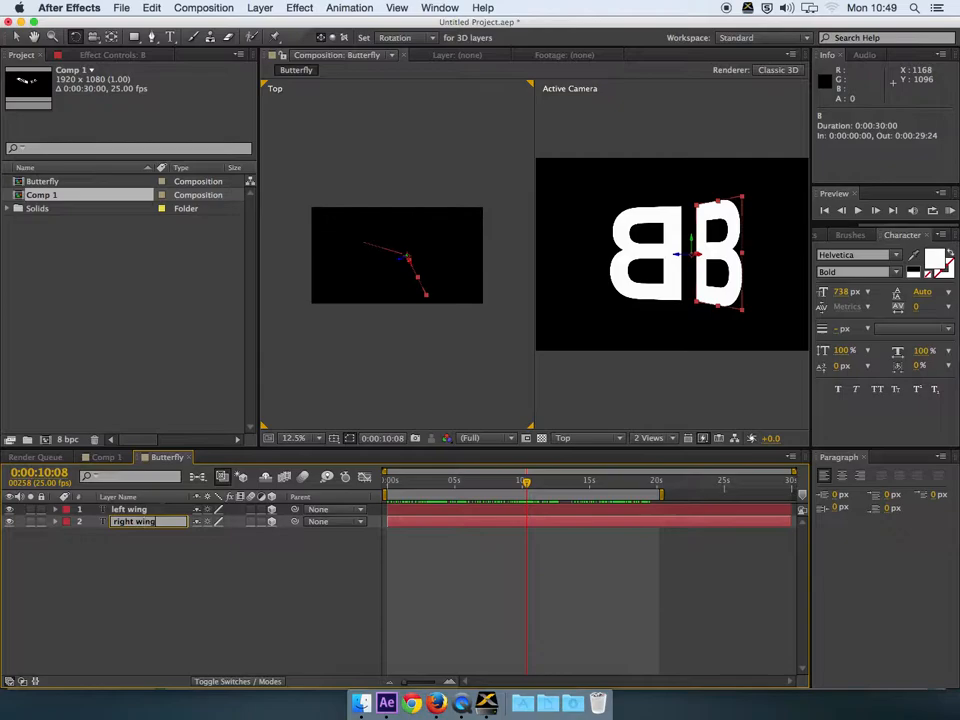
pyautogui.press('Return')
# Step: Add a new null object layer, Null 2, and enable its 3D switch
pyautogui.rightClick(127, 534)
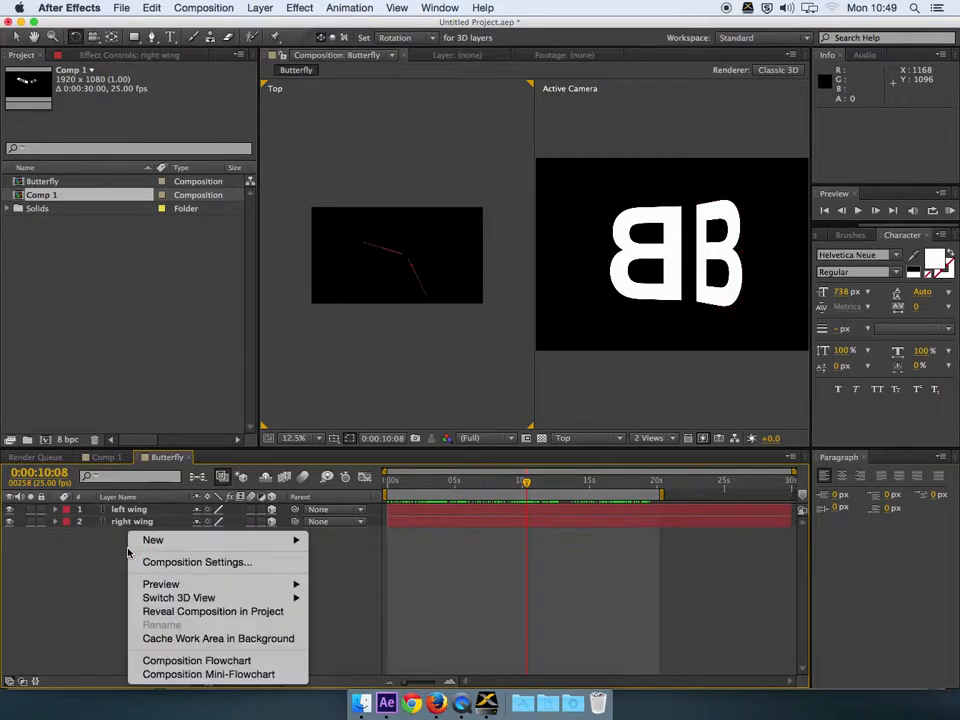
pyautogui.moveTo(212, 540)
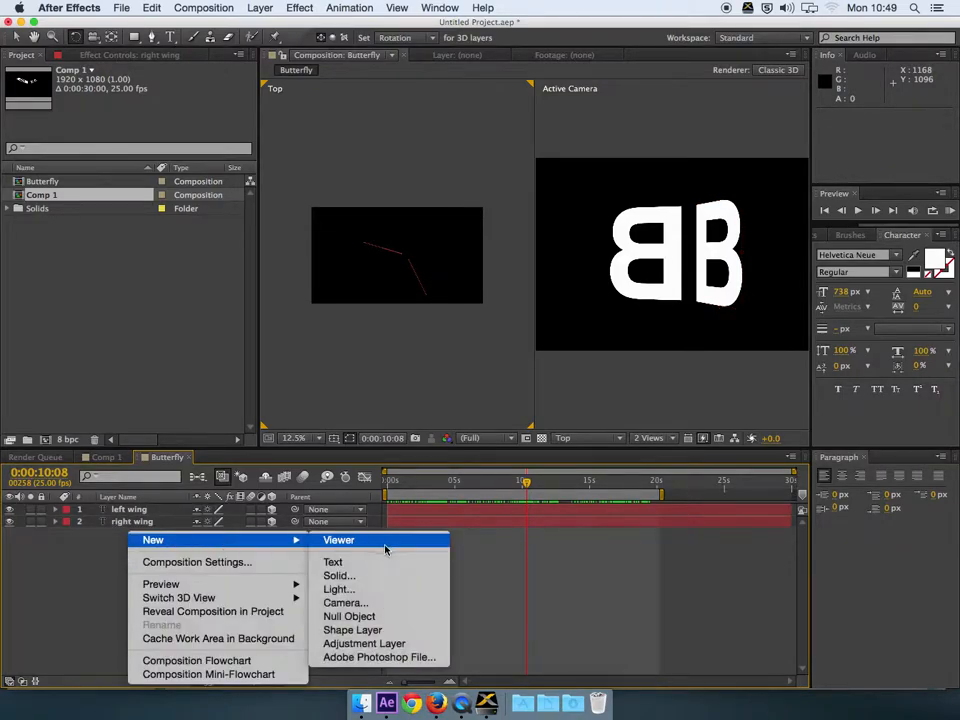
pyautogui.click(377, 616)
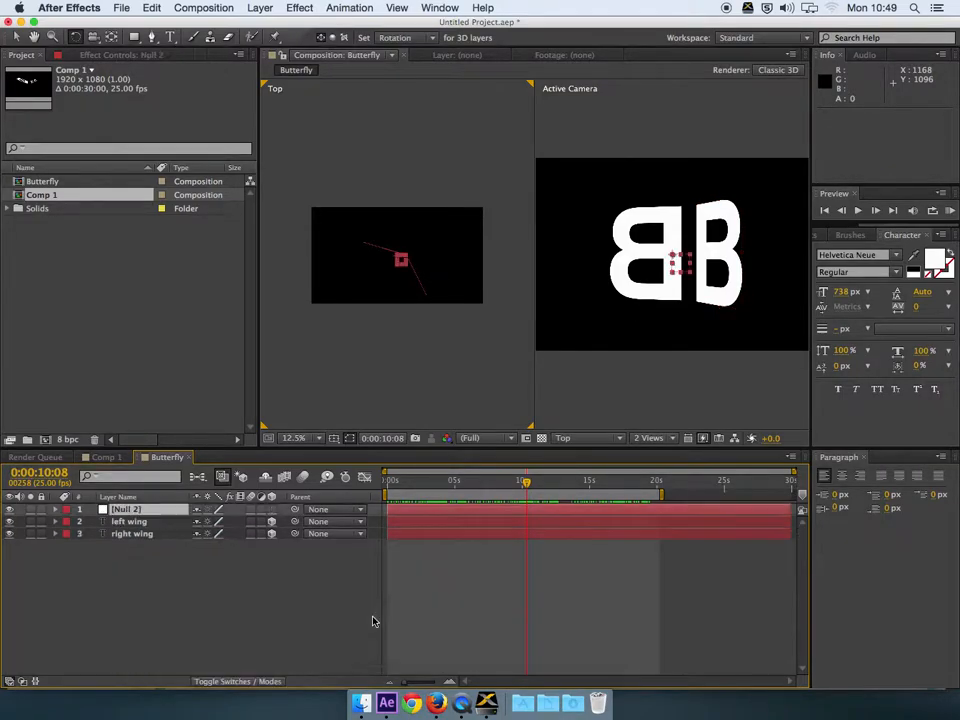
pyautogui.click(271, 510)
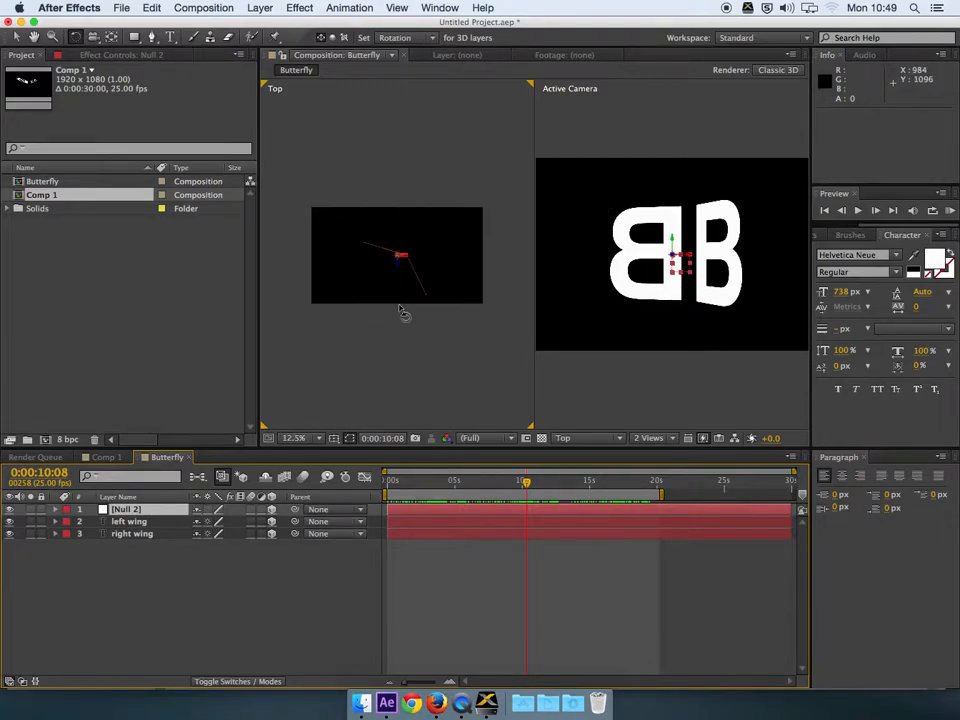
# Step: Magnify the Top view to 50% for working on the null
pyautogui.press('.')
pyautogui.press('.')
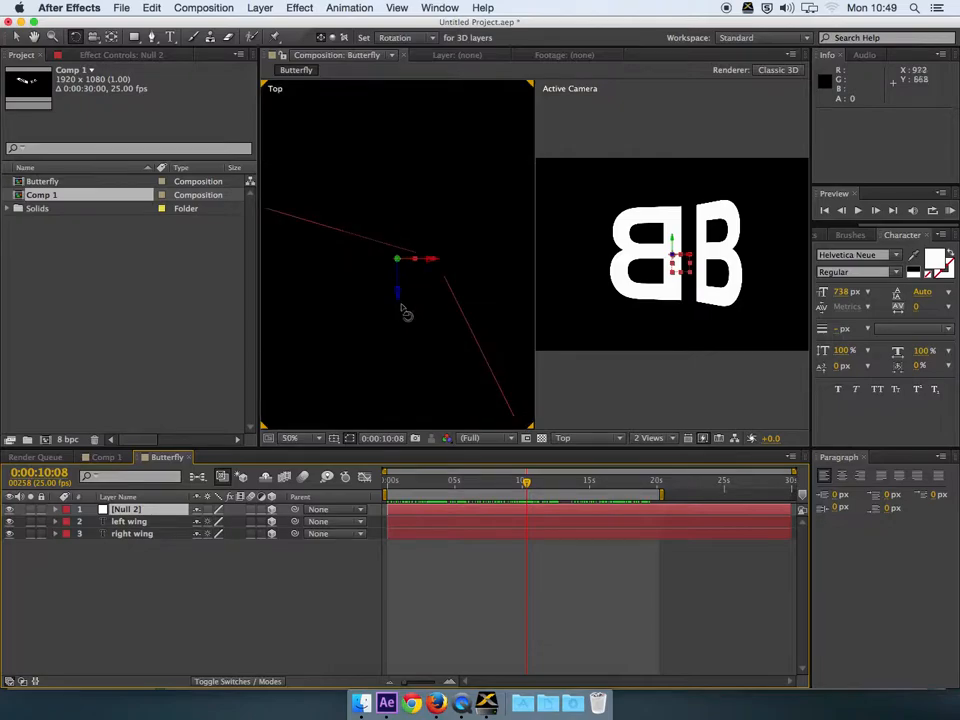
pyautogui.press(',')
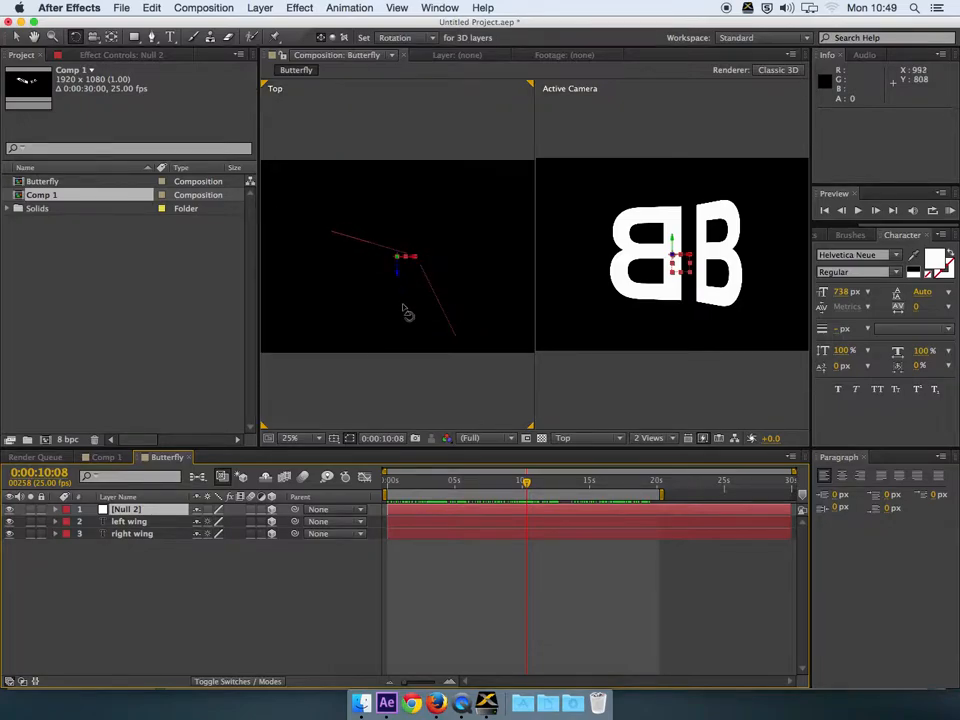
pyautogui.press('.')
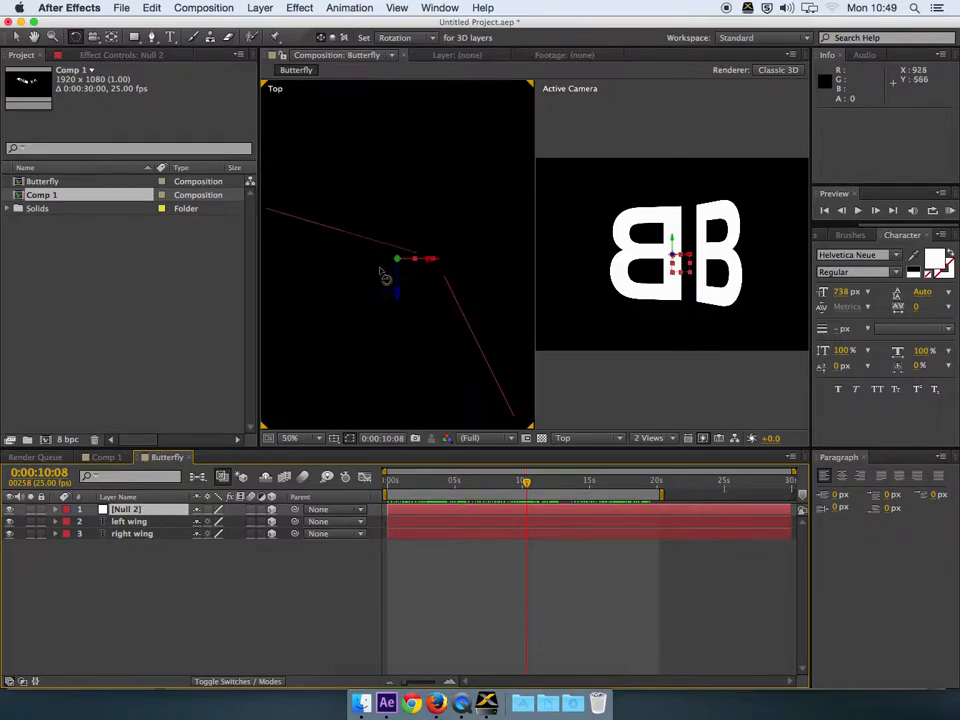
pyautogui.click(16, 37)
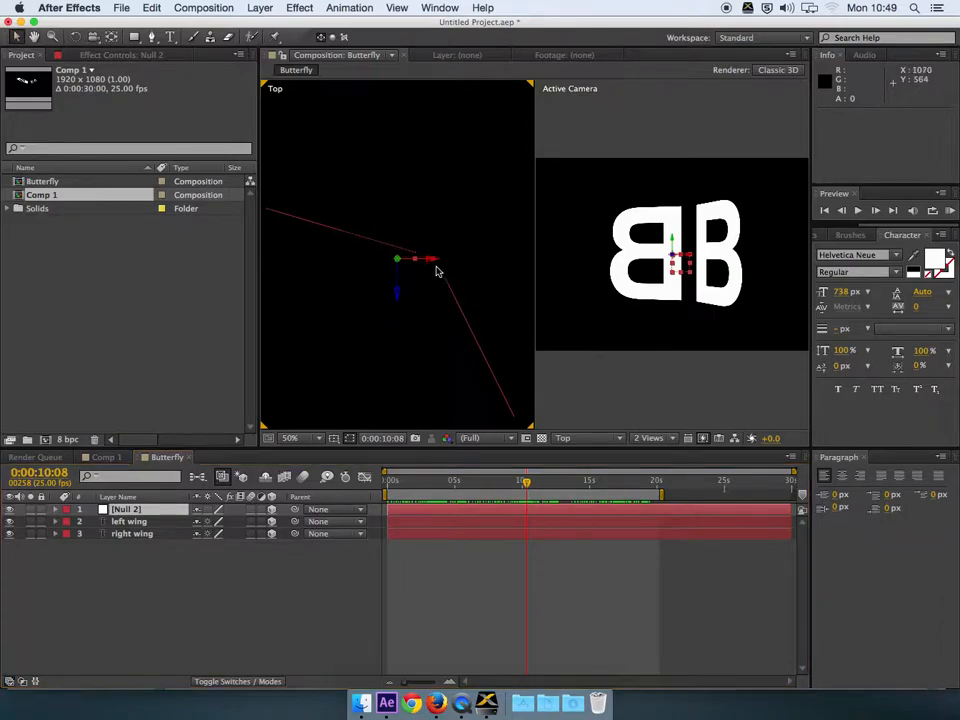
# Step: Slide Null 2 to the wings' centre and parent both wing layers to it
pyautogui.moveTo(435, 261); pyautogui.dragTo(467, 259)
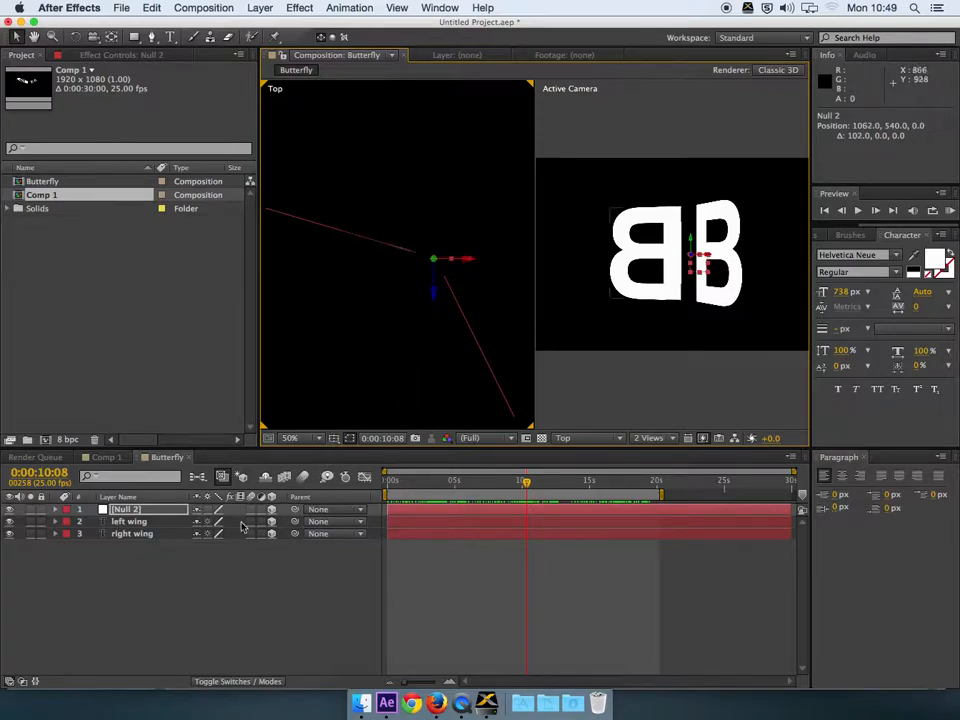
pyautogui.click(132, 522)
pyautogui.keyDown('shift'); pyautogui.click(150, 534); pyautogui.keyUp('shift')
pyautogui.moveTo(293, 521); pyautogui.dragTo(142, 510)
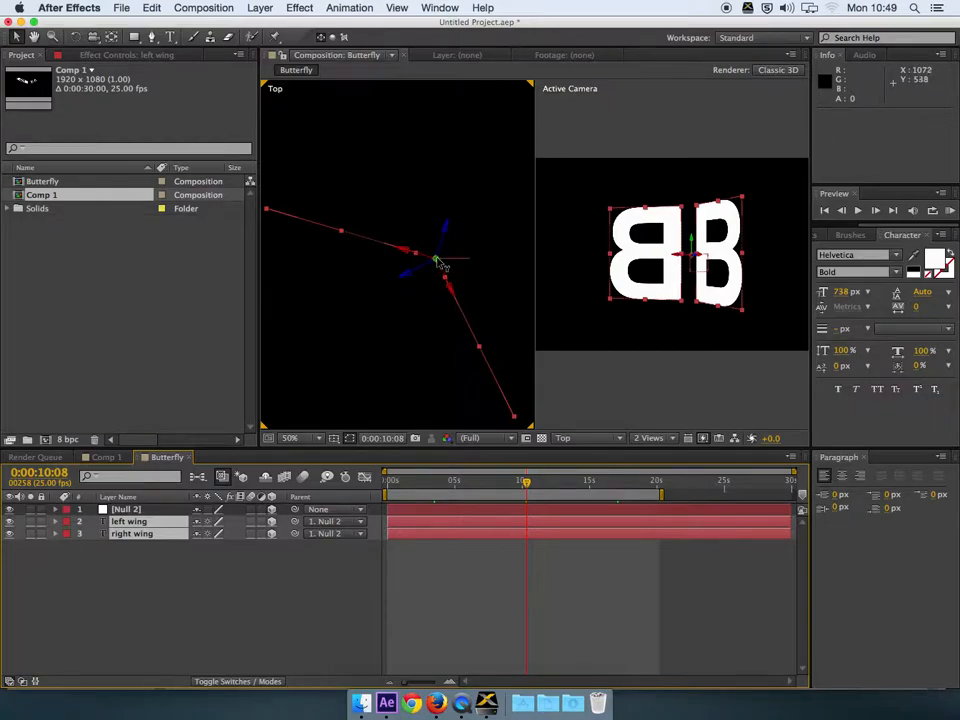
# Step: Fold the wings toward each other and rotate Null 2 to -40° Y, checking at 0:00:07:21
pyautogui.press('w')
pyautogui.moveTo(436, 259); pyautogui.dragTo(443, 265)
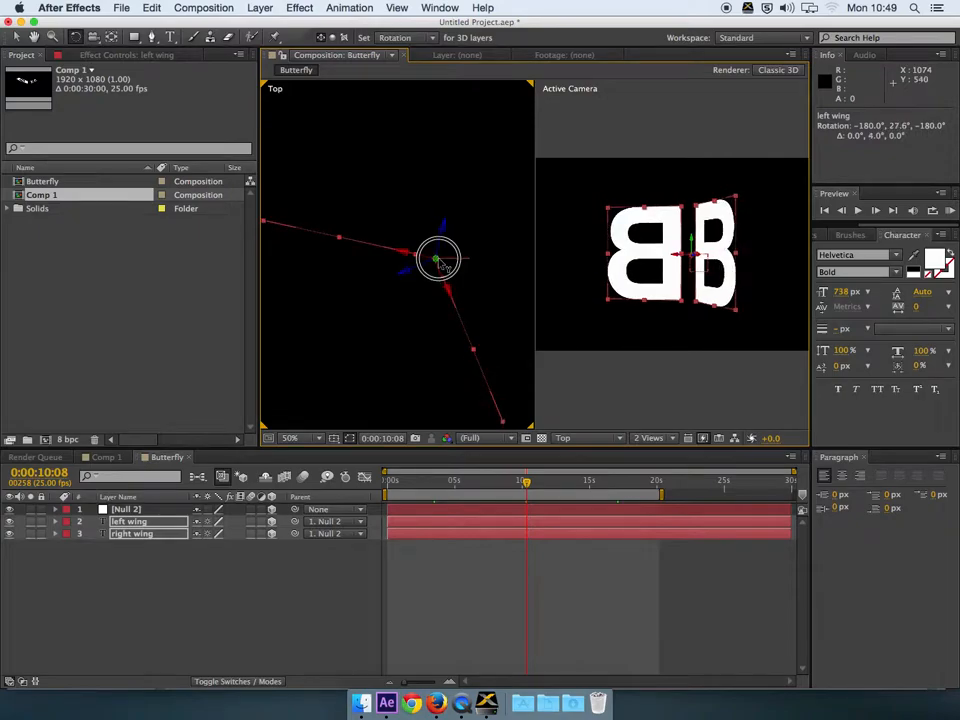
pyautogui.moveTo(438, 260); pyautogui.dragTo(438, 260)
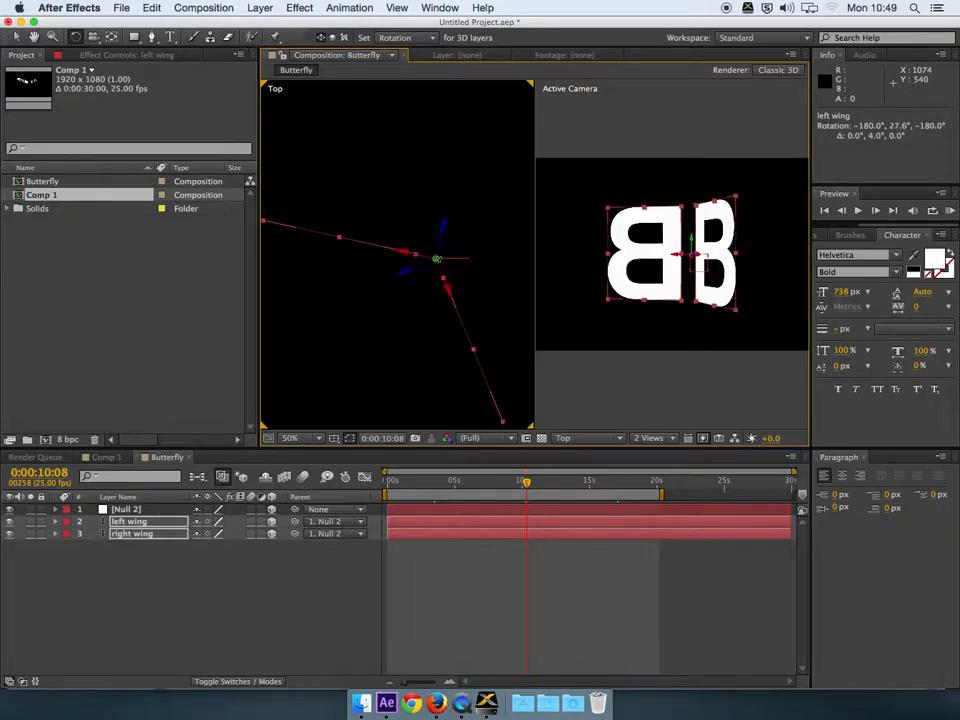
pyautogui.moveTo(691, 237)
pyautogui.mouseDown()
pyautogui.moveTo(677, 242)
pyautogui.moveTo(689, 245)
pyautogui.mouseUp()
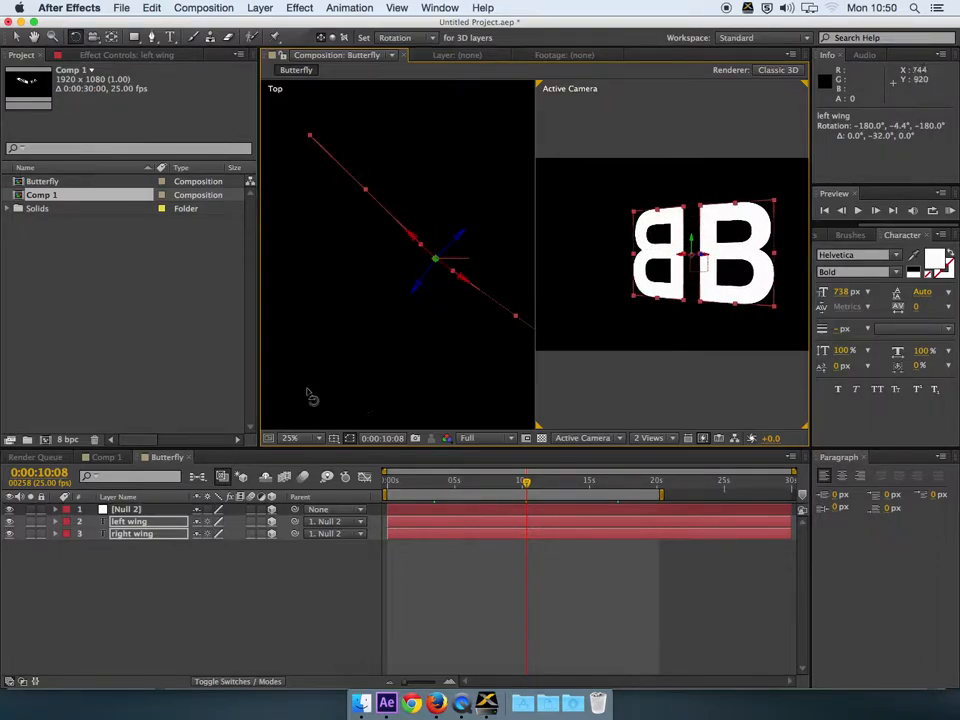
pyautogui.click(131, 509)
pyautogui.moveTo(444, 260); pyautogui.dragTo(445, 262)
pyautogui.moveTo(528, 484)
pyautogui.mouseDown()
pyautogui.moveTo(494, 484)
pyautogui.moveTo(536, 491)
pyautogui.moveTo(521, 490)
pyautogui.mouseUp()
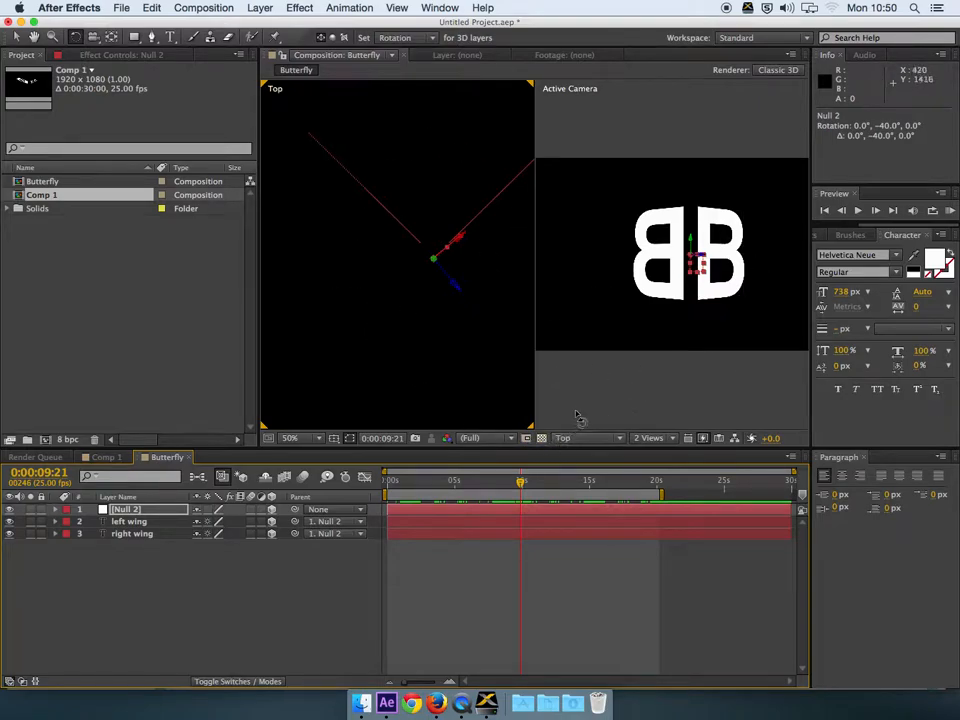
# Step: Switch the viewer to a single Active Camera view and select Null 2
pyautogui.click(574, 420)
pyautogui.click(652, 438)
pyautogui.click(649, 389)
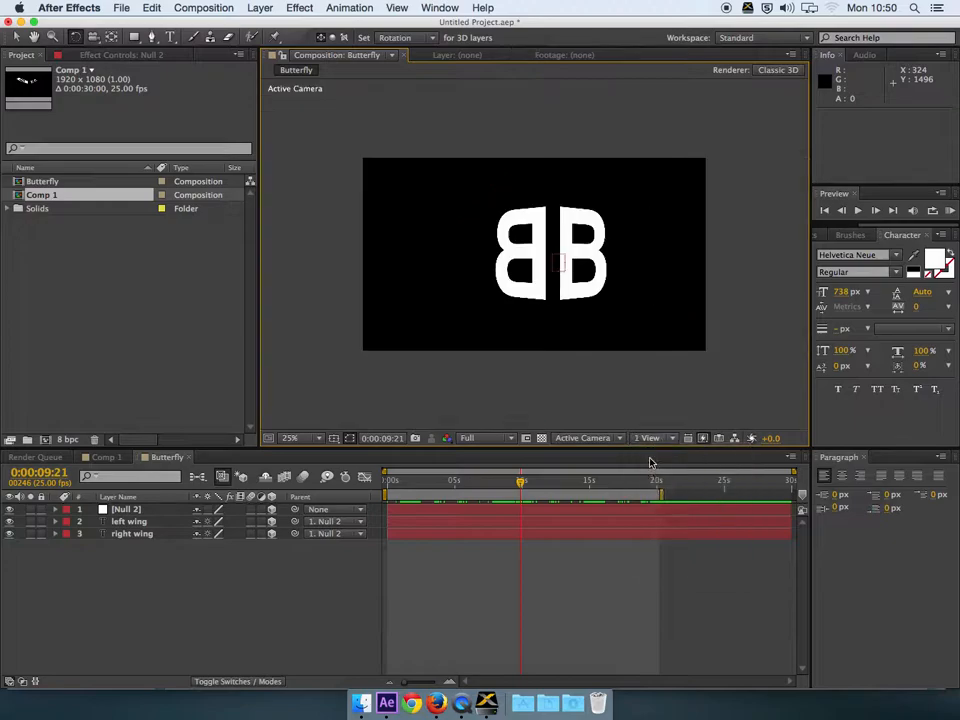
pyautogui.click(125, 509)
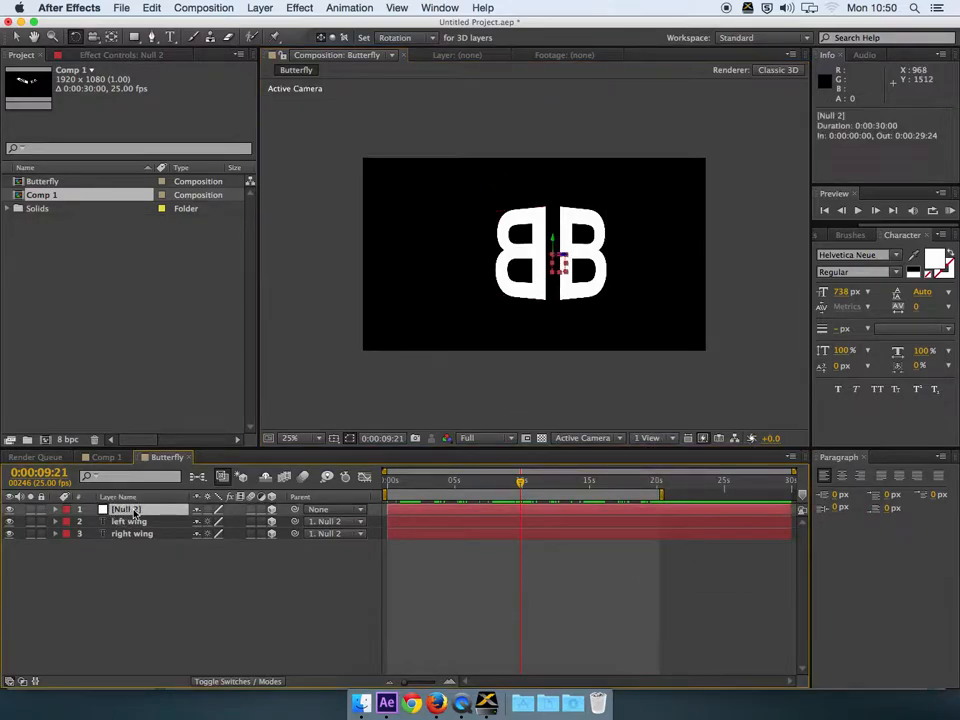
pyautogui.click(118, 521)
pyautogui.keyDown('shift'); pyautogui.click(122, 533); pyautogui.keyUp('shift')
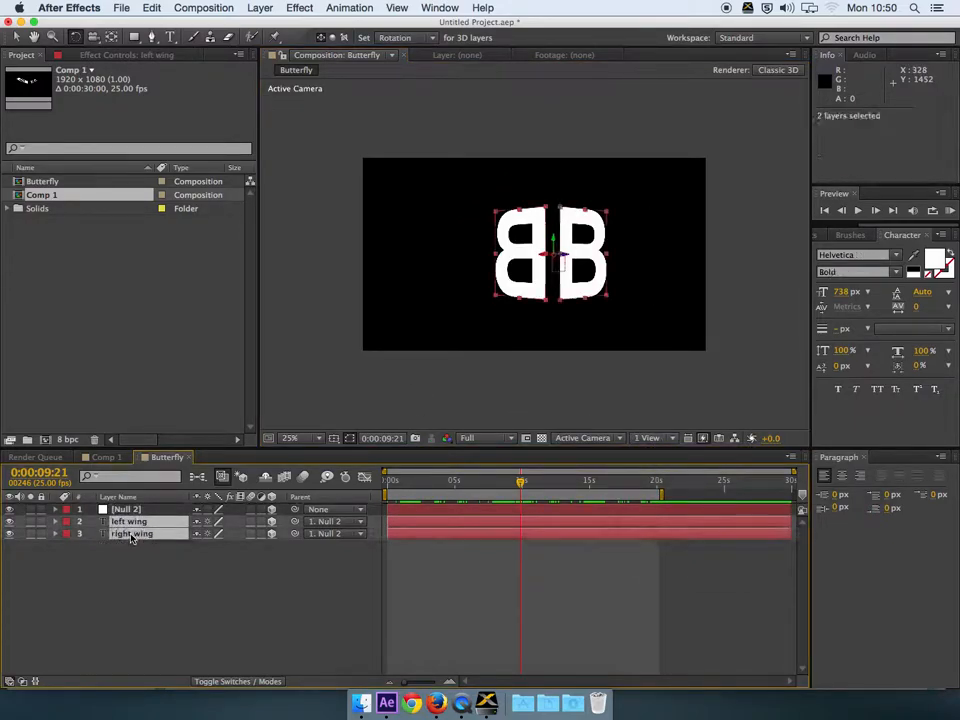
pyautogui.click(130, 510)
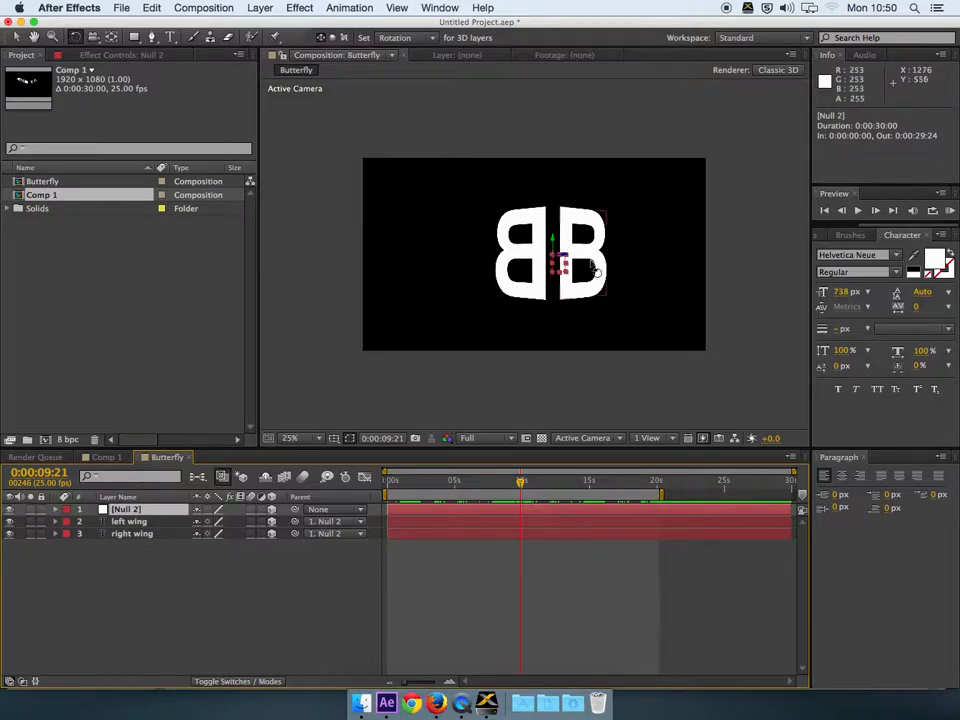
# Step: In World Axis Mode, tilt Null 2 to 108° X rotation and scrub to watch the flapping
pyautogui.click(332, 37)
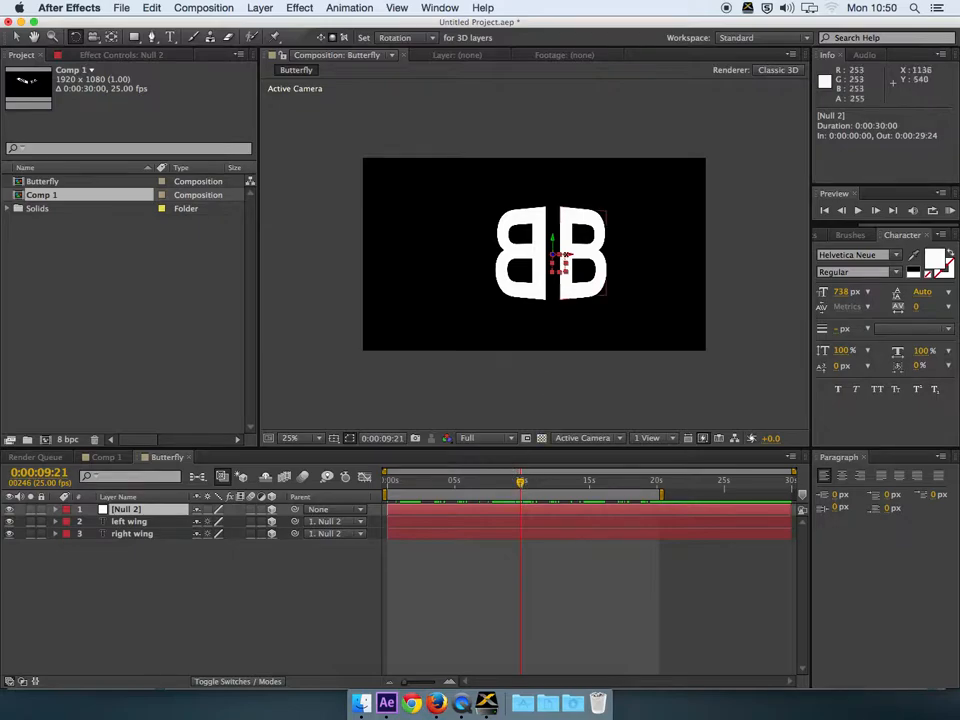
pyautogui.moveTo(564, 255); pyautogui.dragTo(562, 282)
pyautogui.moveTo(521, 482); pyautogui.dragTo(472, 485)
pyautogui.moveTo(470, 484); pyautogui.dragTo(524, 485)
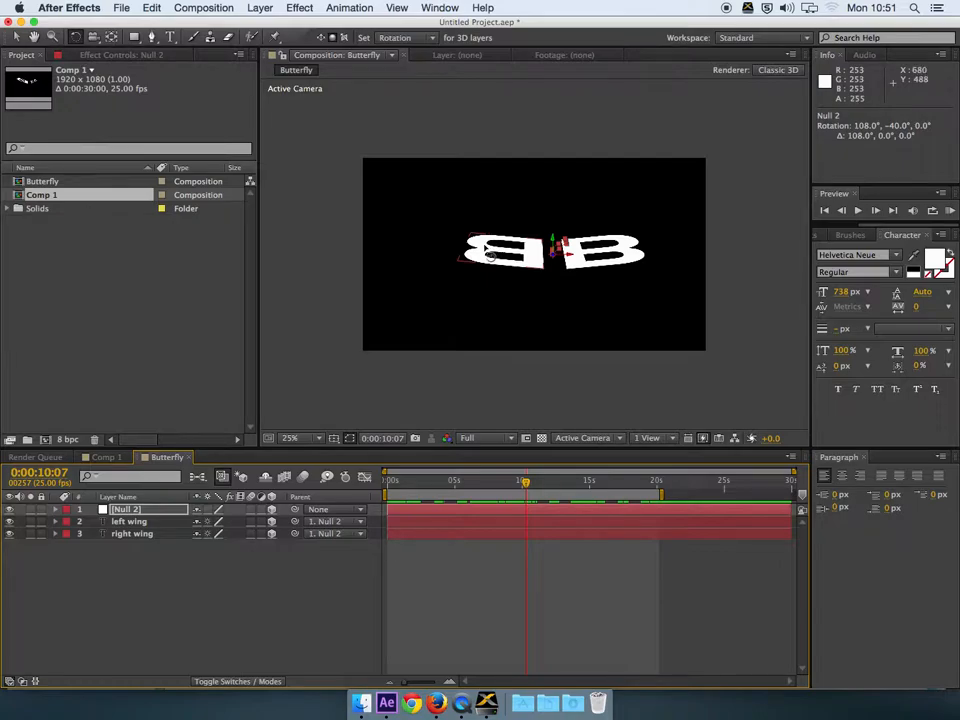
# Step: Create Camera 1 from the 50mm preset with Enable Depth of Field checked
pyautogui.rightClick(125, 572)
pyautogui.moveTo(150, 540)
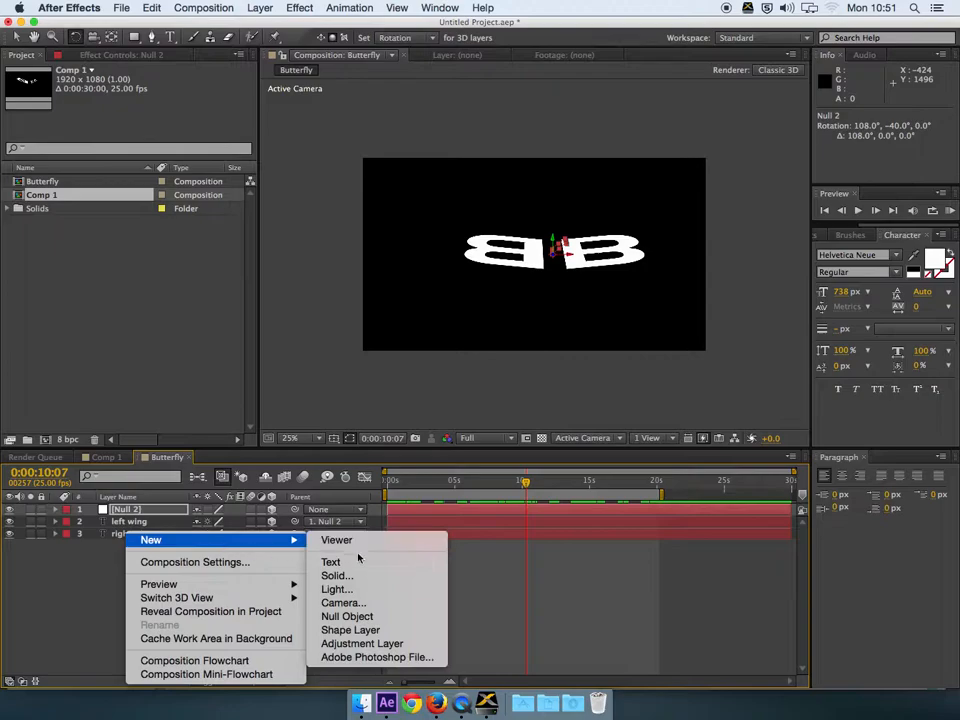
pyautogui.click(358, 604)
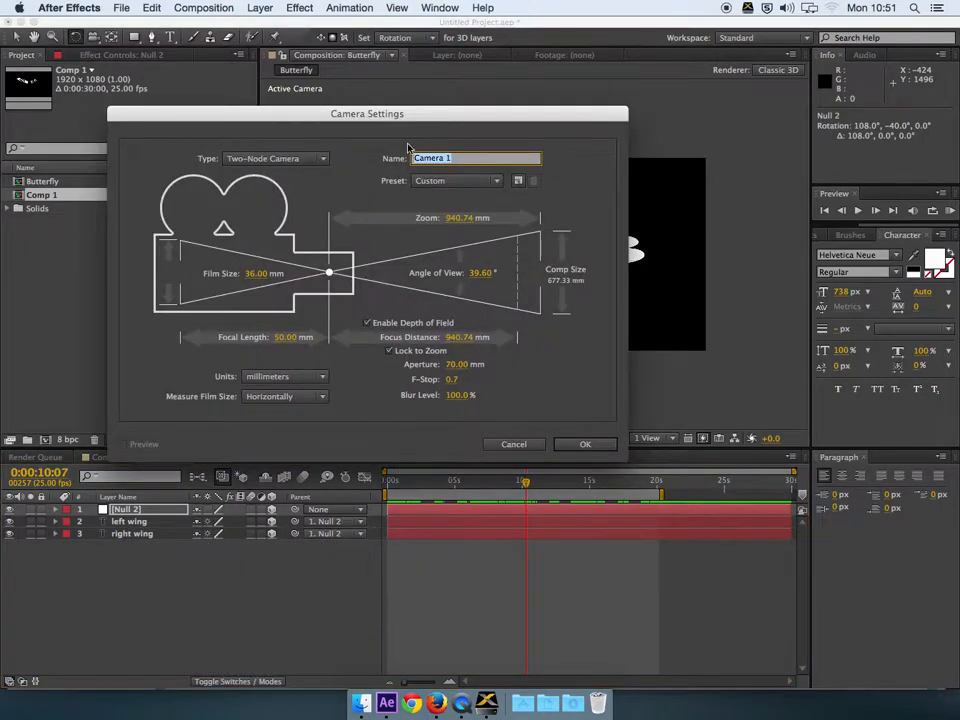
pyautogui.moveTo(465, 112); pyautogui.dragTo(484, 100)
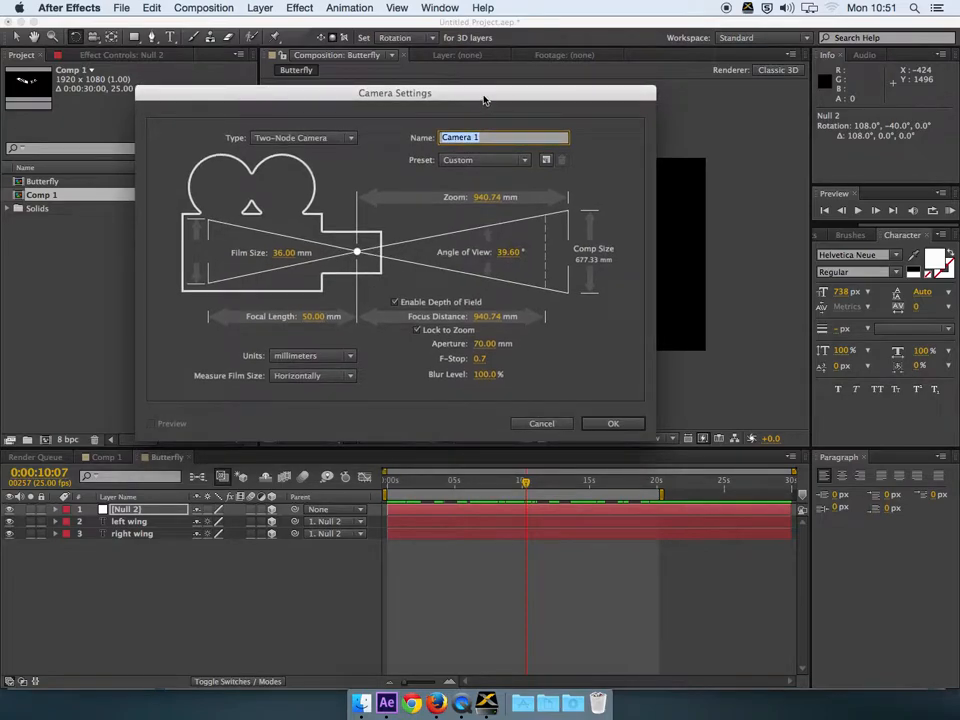
pyautogui.click(511, 166)
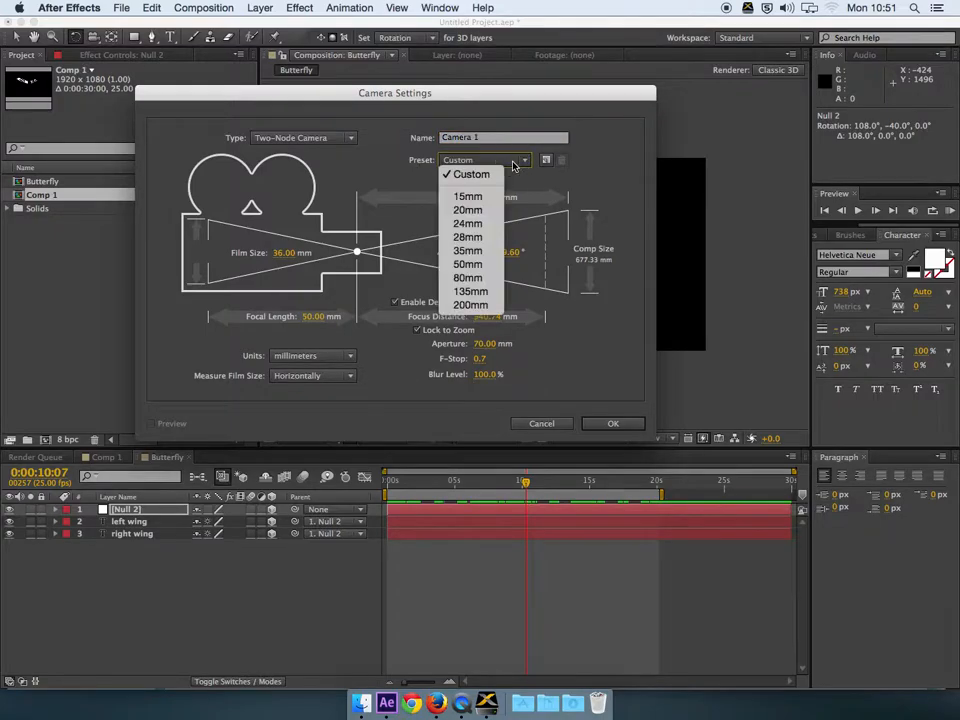
pyautogui.click(482, 265)
pyautogui.click(624, 426)
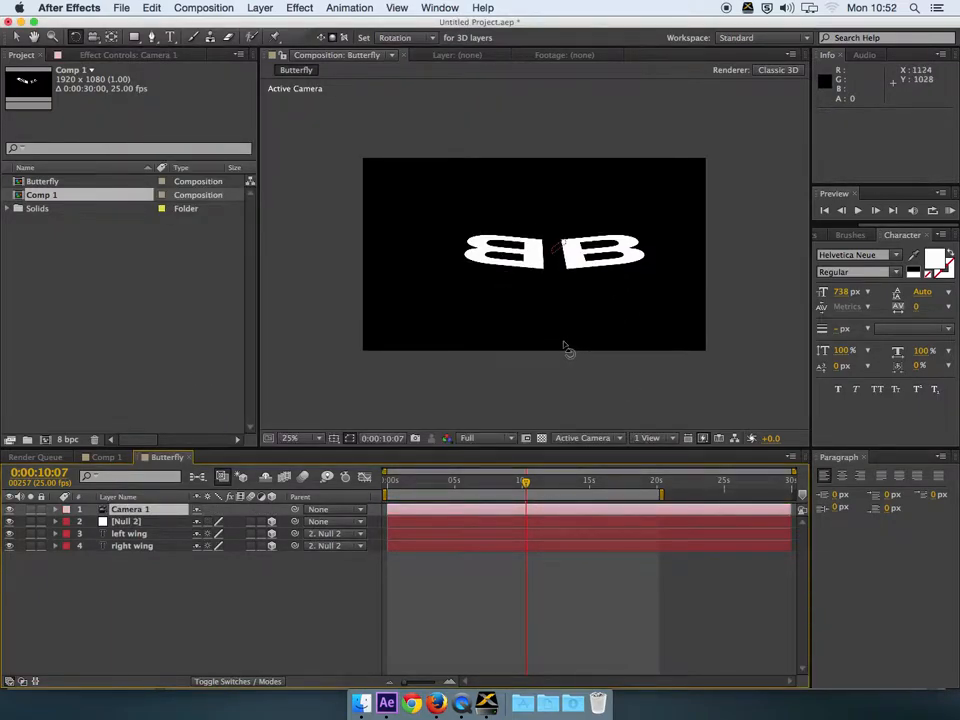
# Step: Set Camera 1 Position keyframes at 0:00 and 0:00:02:23
pyautogui.click(137, 511)
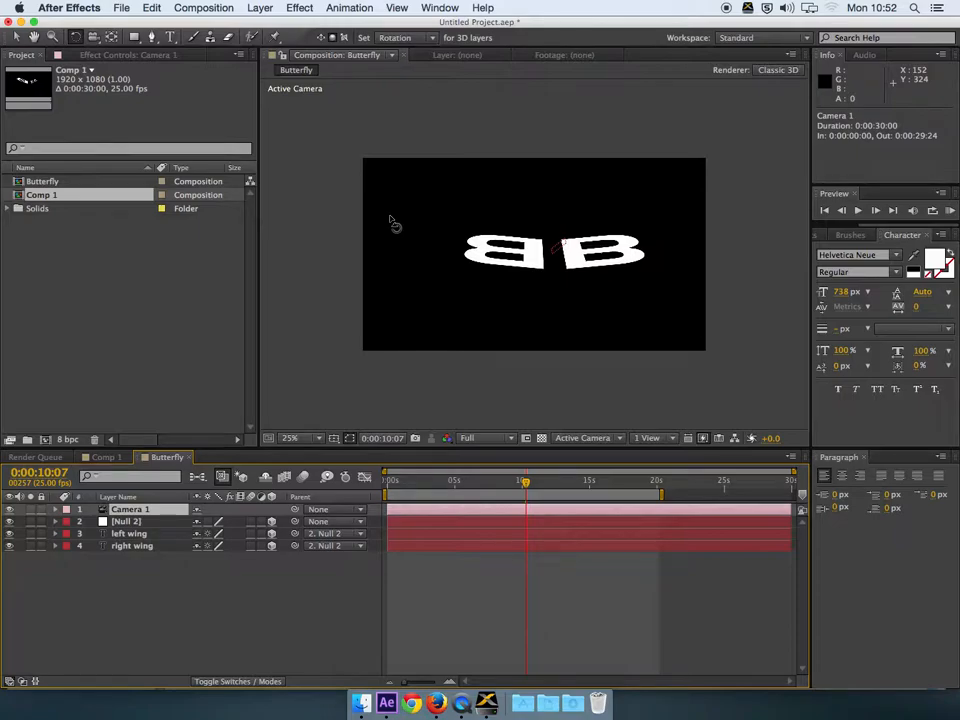
pyautogui.click(56, 510)
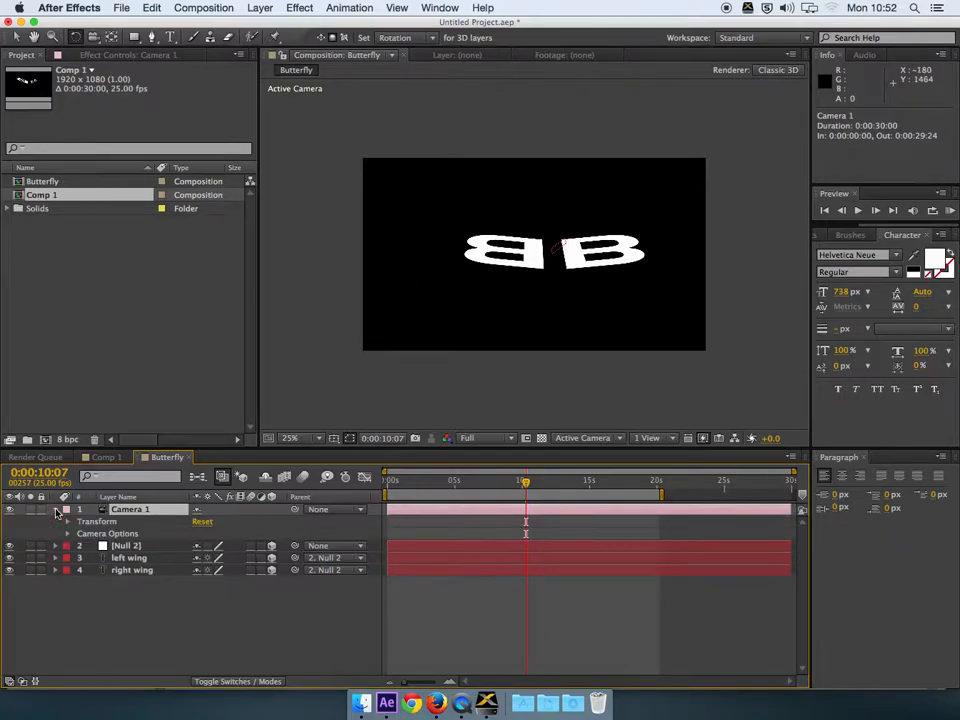
pyautogui.click(67, 522)
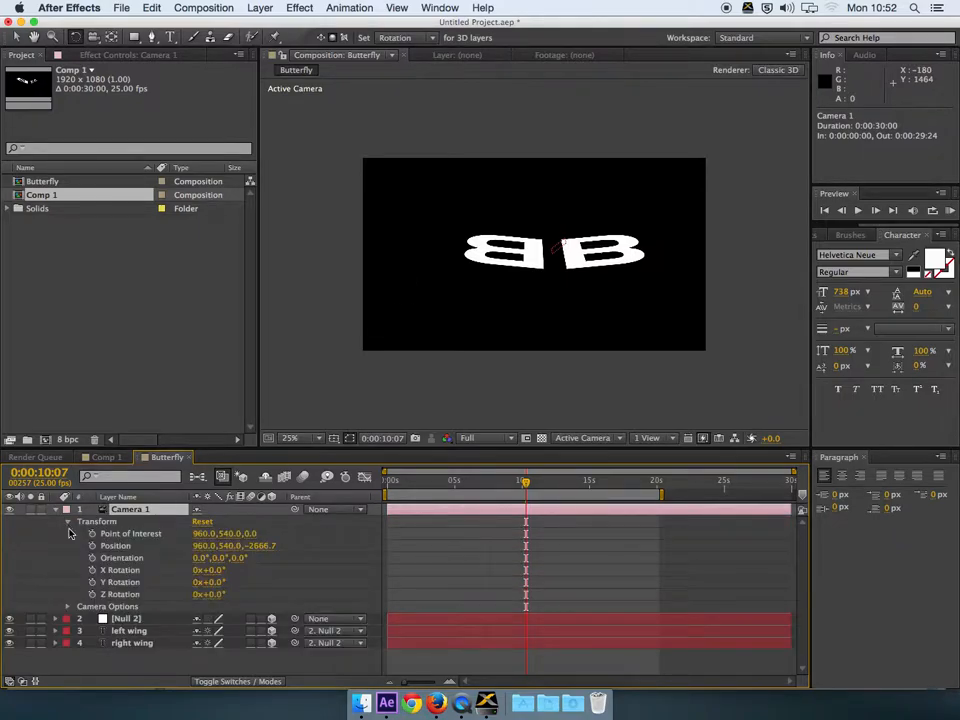
pyautogui.moveTo(398, 482); pyautogui.dragTo(385, 484)
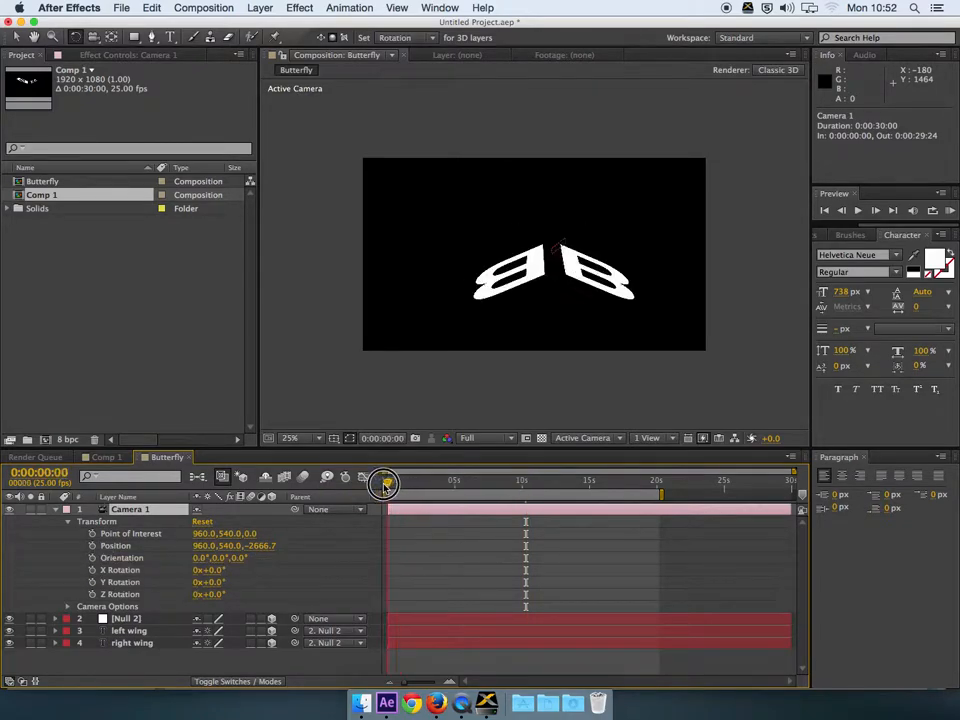
pyautogui.click(92, 546)
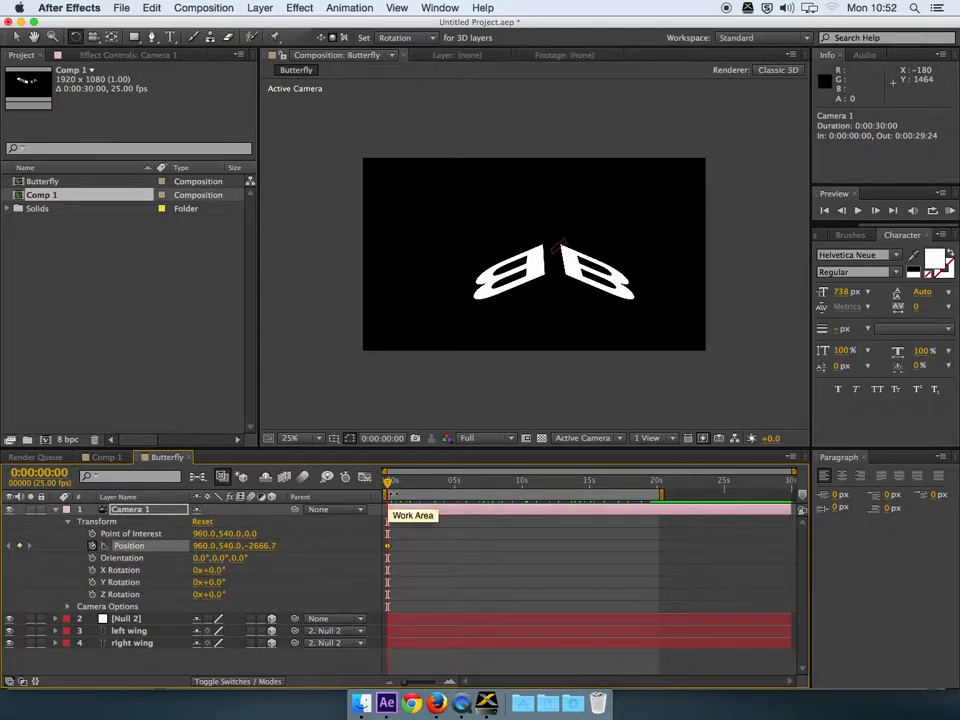
pyautogui.click(455, 486)
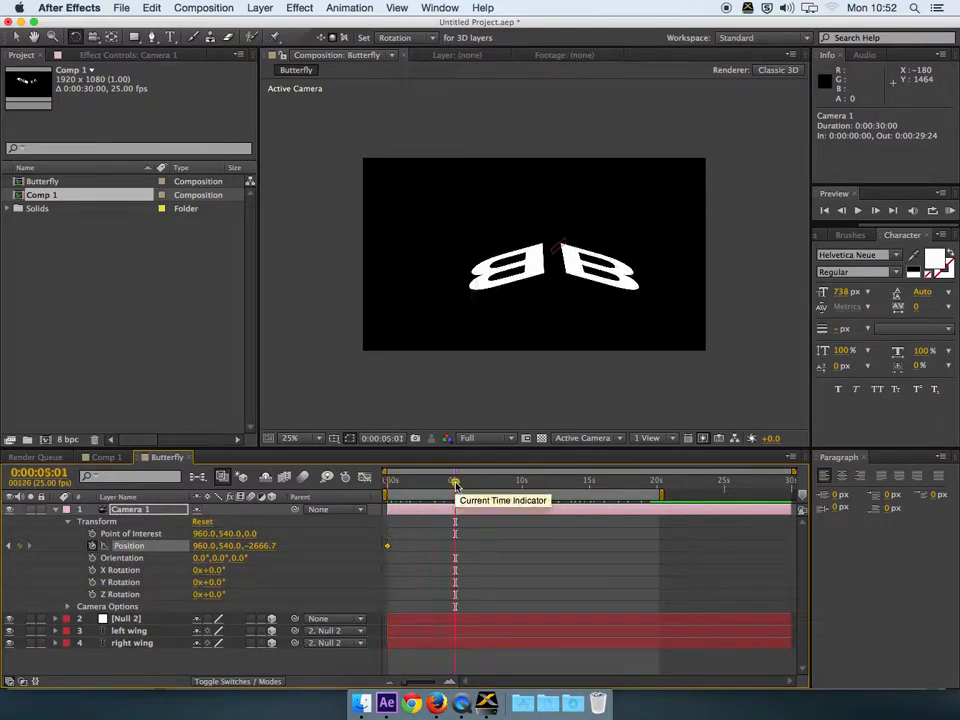
pyautogui.moveTo(427, 485); pyautogui.dragTo(427, 484)
pyautogui.click(19, 546)
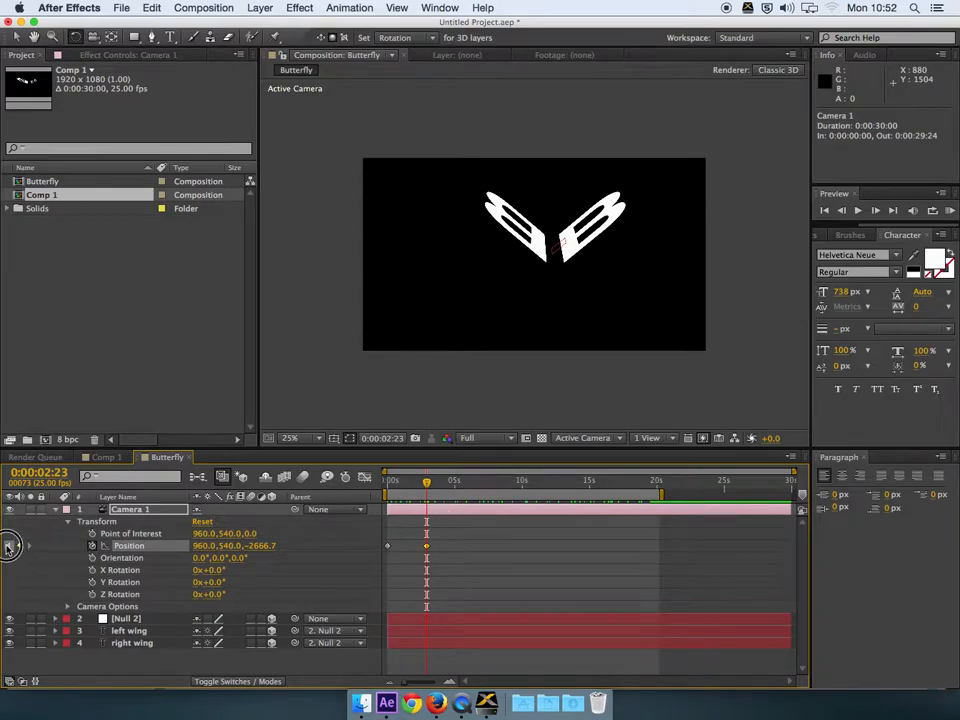
# Step: At frame zero, orbit the camera to a side angle (-1651.8, 76.9, 274.5) and RAM-preview the sweep
pyautogui.press('Home')
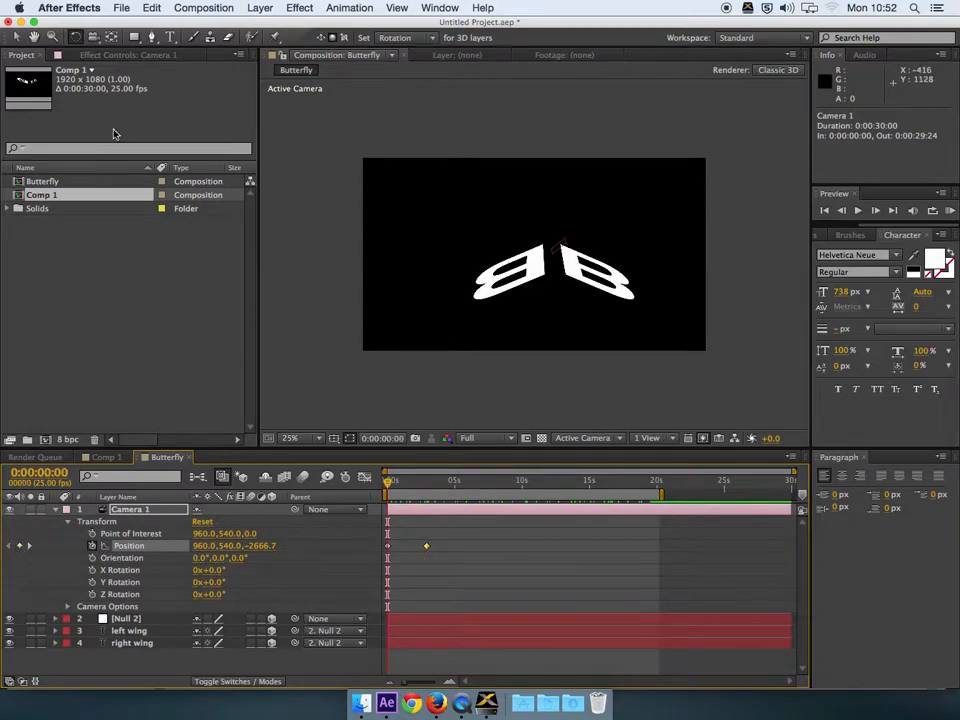
pyautogui.click(75, 37)
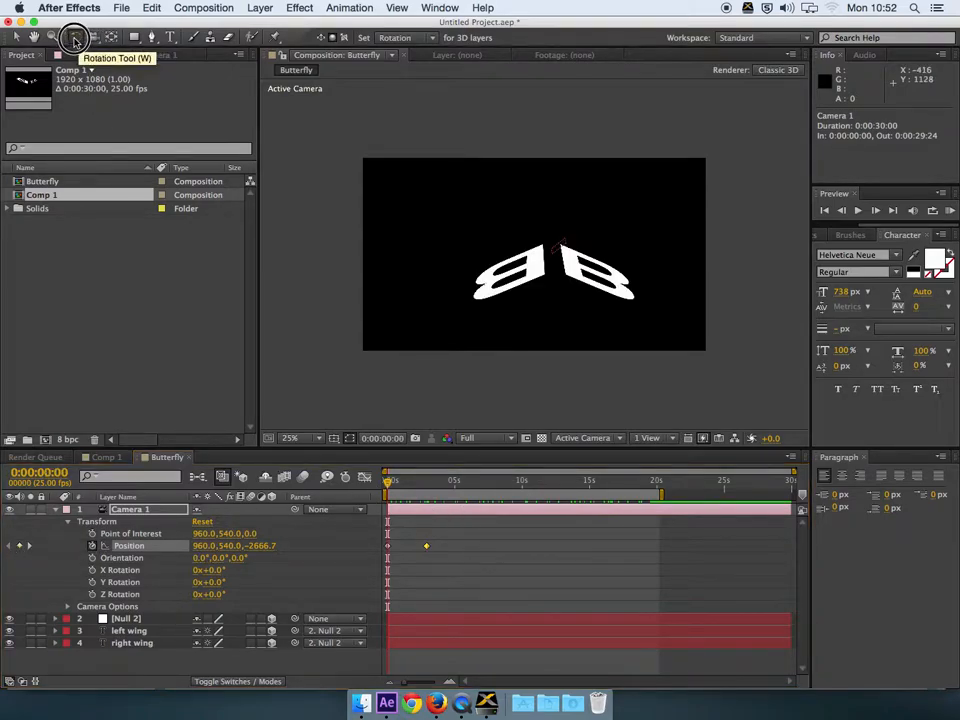
pyautogui.moveTo(92, 38); pyautogui.dragTo(152, 40)
pyautogui.moveTo(410, 205); pyautogui.dragTo(519, 378)
pyautogui.moveTo(389, 485)
pyautogui.mouseDown()
pyautogui.moveTo(431, 486)
pyautogui.moveTo(383, 486)
pyautogui.mouseUp()
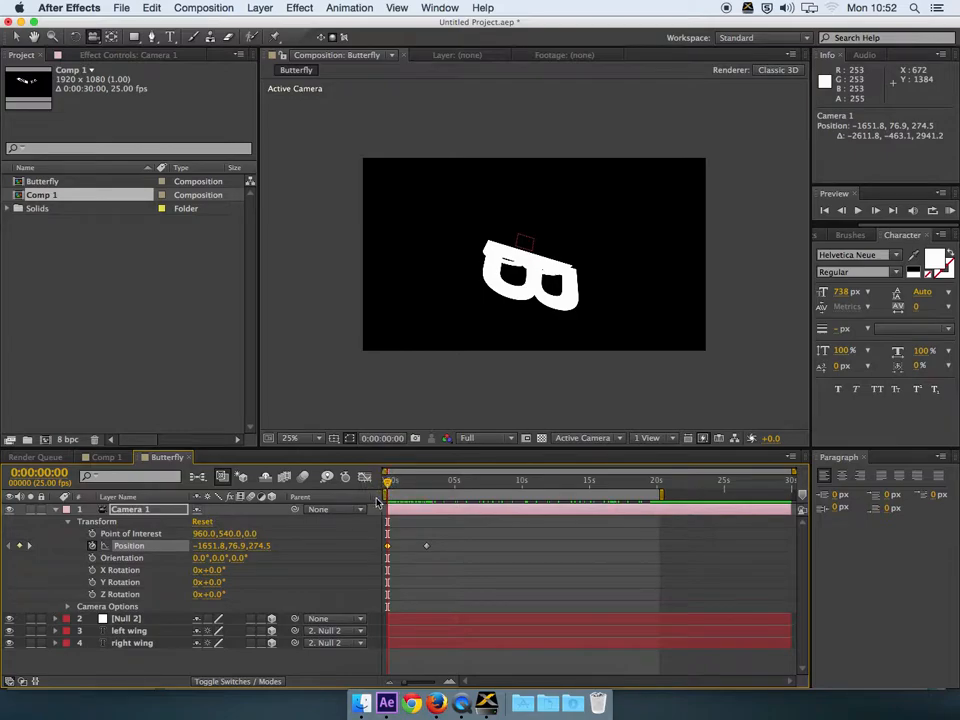
pyautogui.press('space')
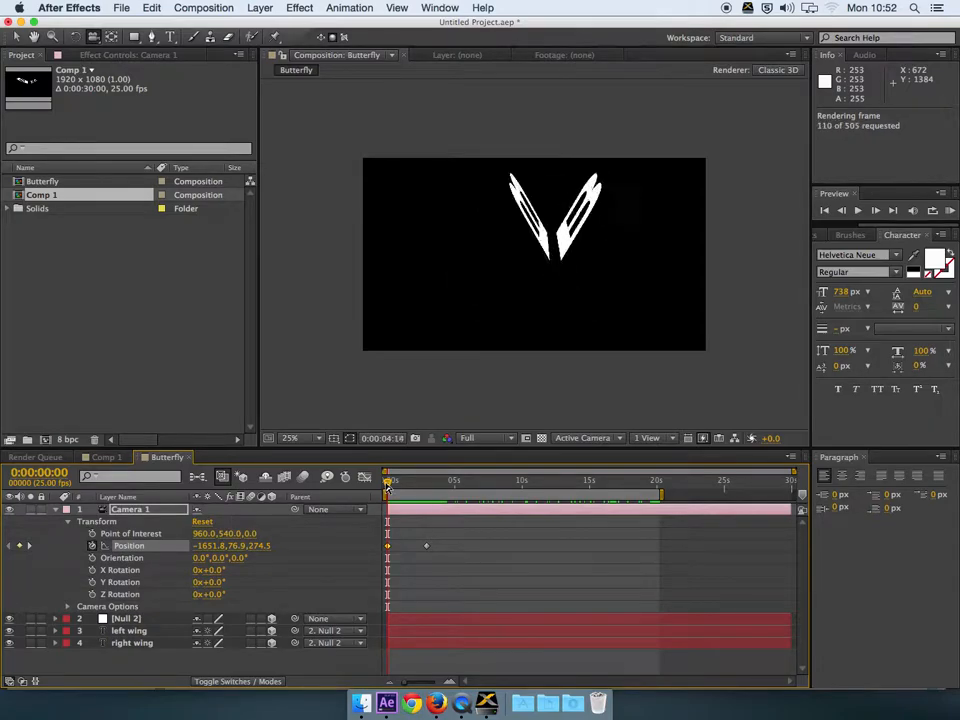
pyautogui.press('space')
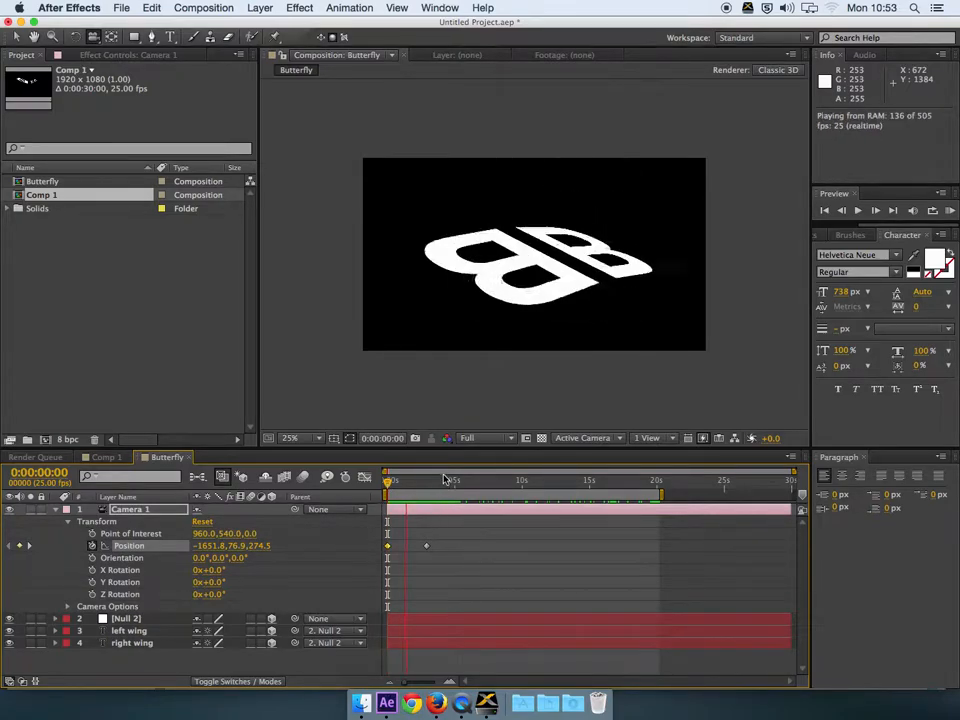
pyautogui.press('space')
# Step: Add a second camera, Camera 2, with default settings, starting at about 3:19
pyautogui.rightClick(146, 658)
pyautogui.moveTo(300, 540)
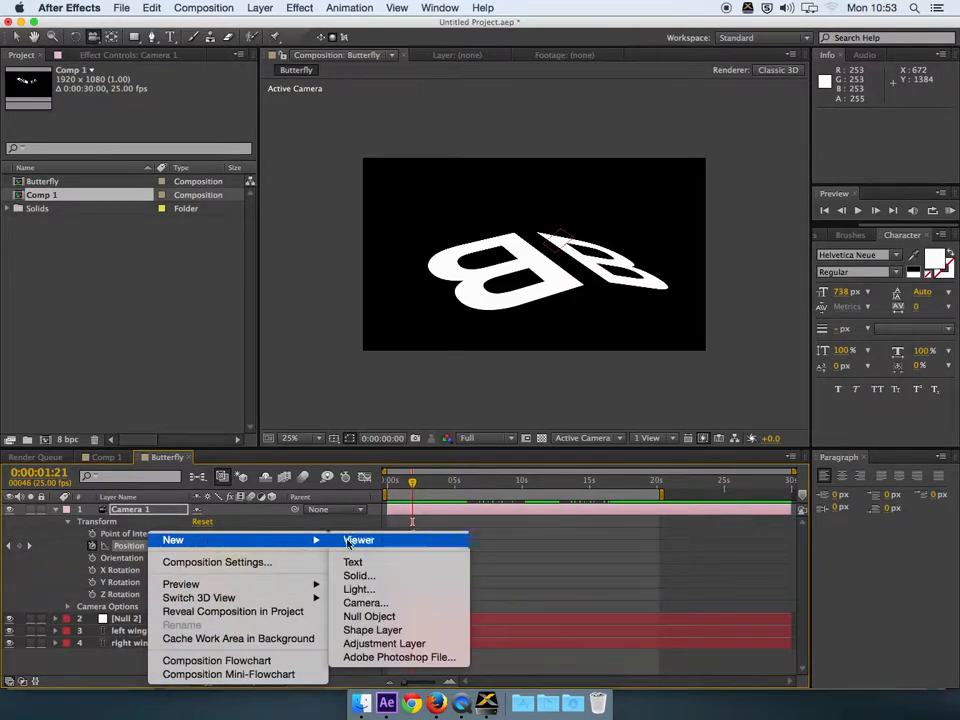
pyautogui.click(370, 604)
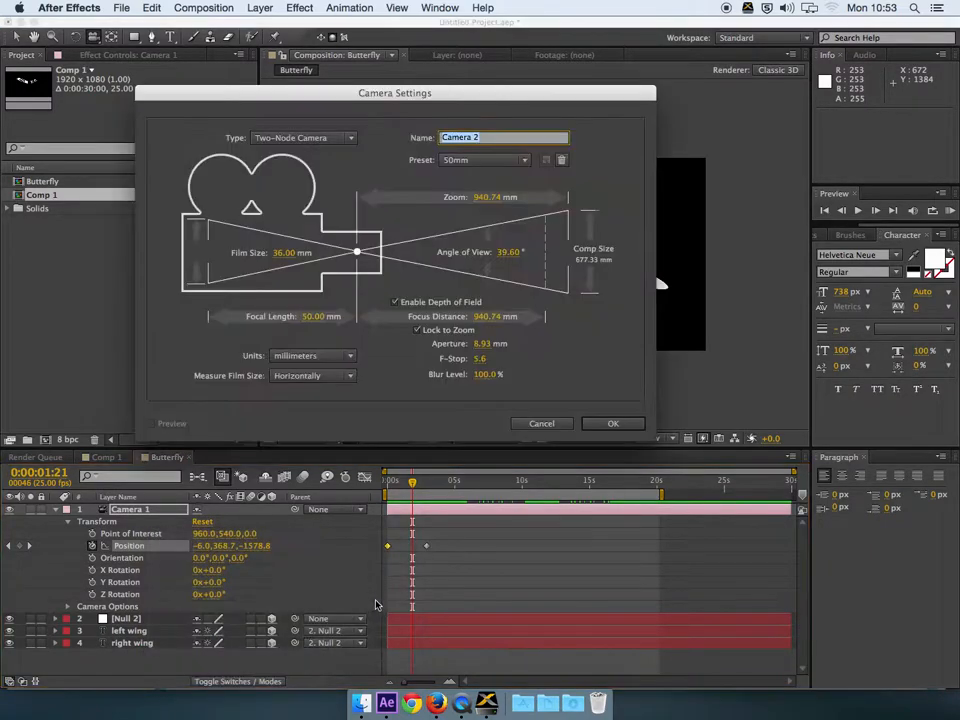
pyautogui.click(612, 425)
pyautogui.moveTo(390, 509); pyautogui.dragTo(455, 488)
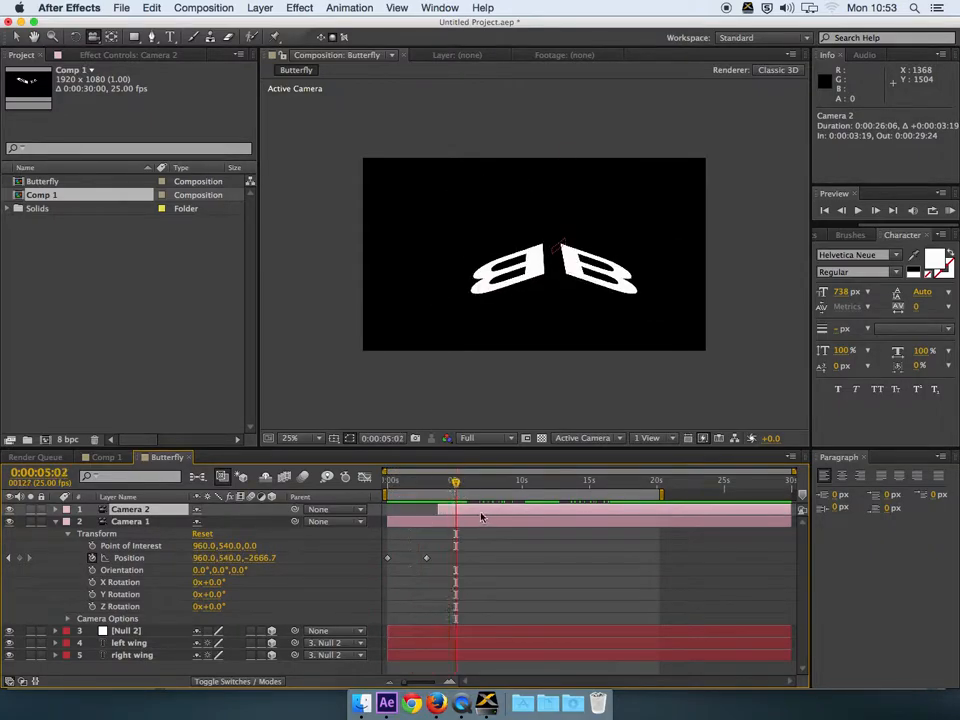
# Step: Set keyframes on all of Camera 2's Transform properties
pyautogui.click(56, 510)
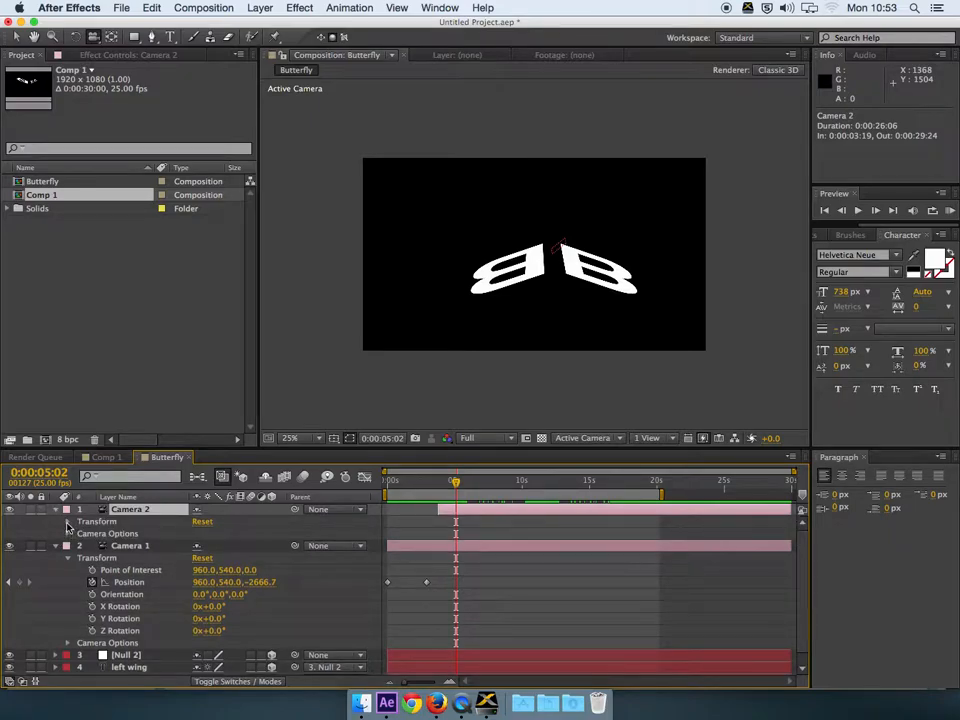
pyautogui.click(68, 522)
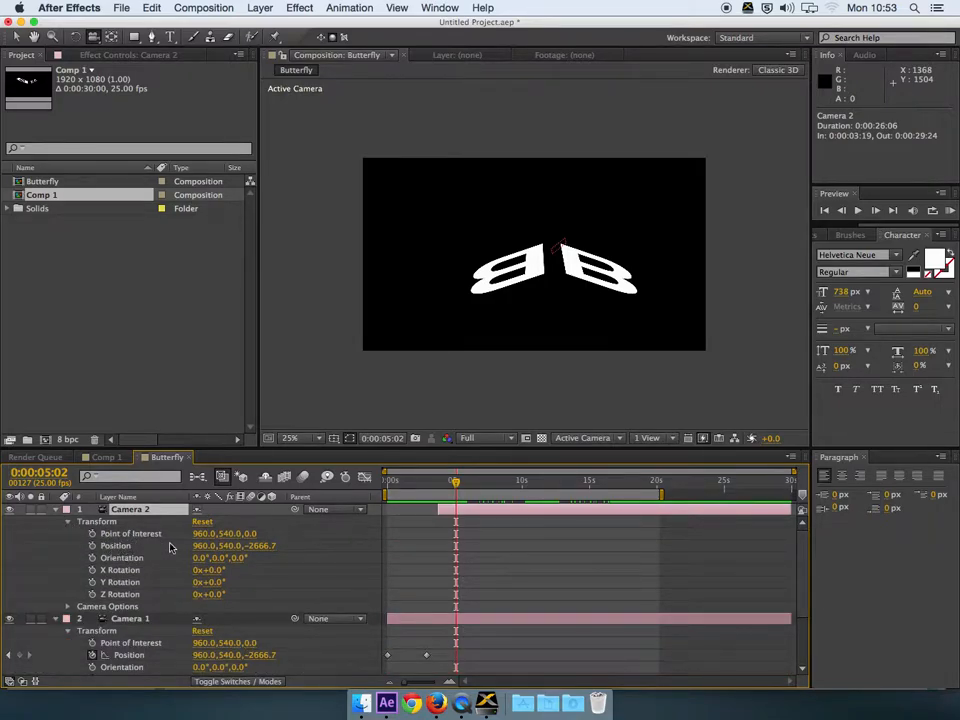
pyautogui.moveTo(92, 533); pyautogui.dragTo(92, 594)
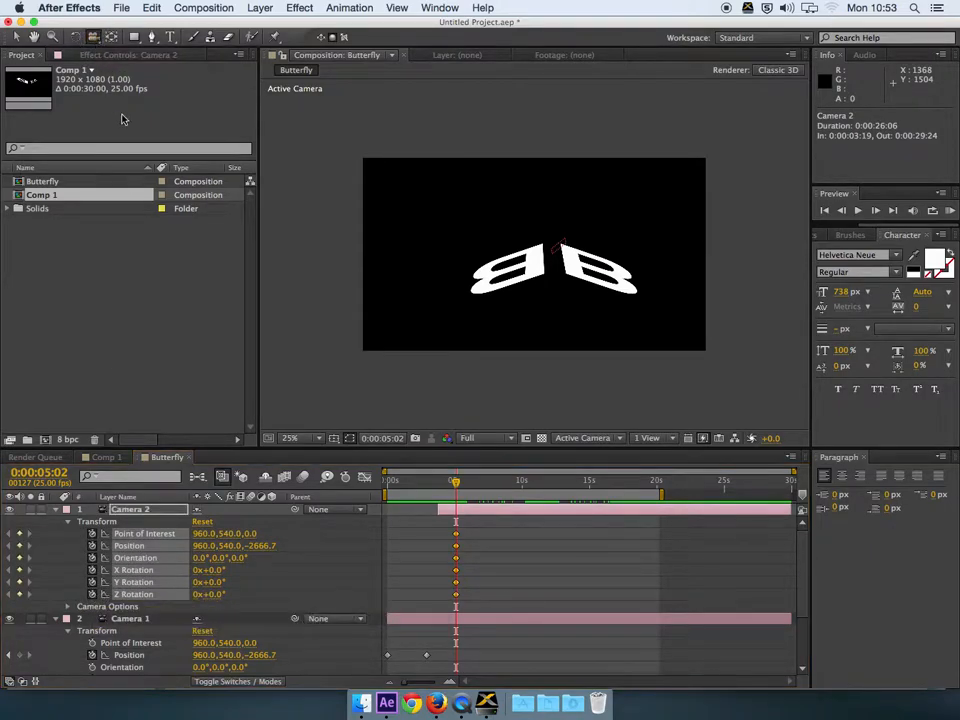
# Step: Orbit Camera 2 around the letters and dolly it far back so they shrink
pyautogui.click(93, 37)
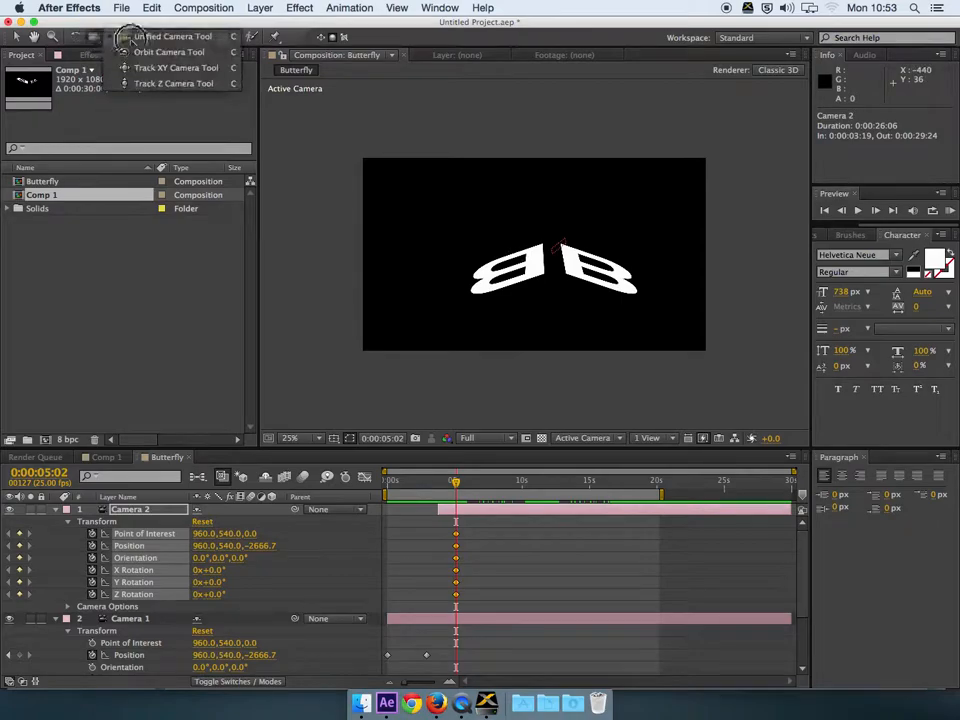
pyautogui.click(143, 51)
pyautogui.moveTo(528, 267); pyautogui.dragTo(566, 285)
pyautogui.click(93, 37)
pyautogui.moveTo(93, 37); pyautogui.dragTo(130, 50)
pyautogui.moveTo(522, 291); pyautogui.dragTo(520, 586)
pyautogui.moveTo(440, 481); pyautogui.dragTo(518, 497)
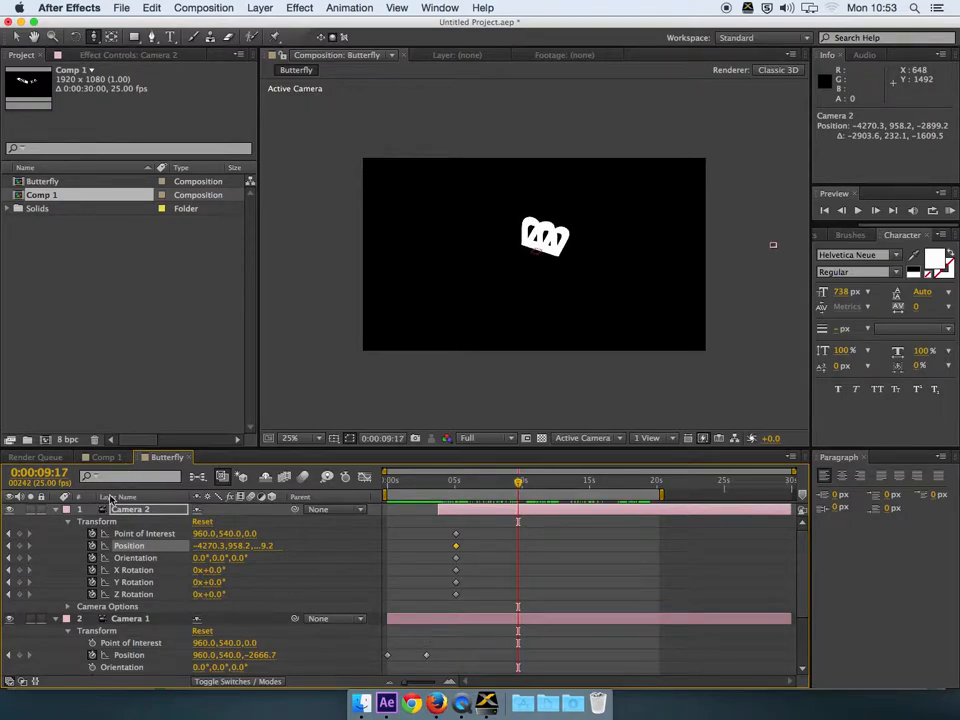
# Step: Split Camera 2 at 0:00:09:17, delete the leftover Camera 3, and collapse the camera properties
pyautogui.click(139, 511)
pyautogui.press('super+shift+d')
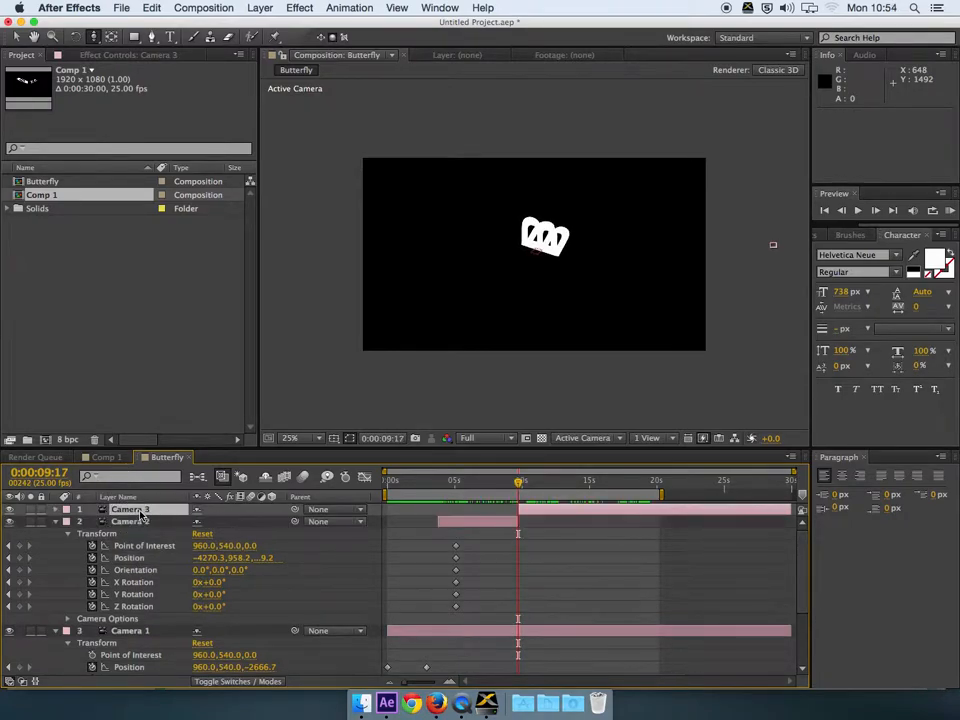
pyautogui.click(154, 512)
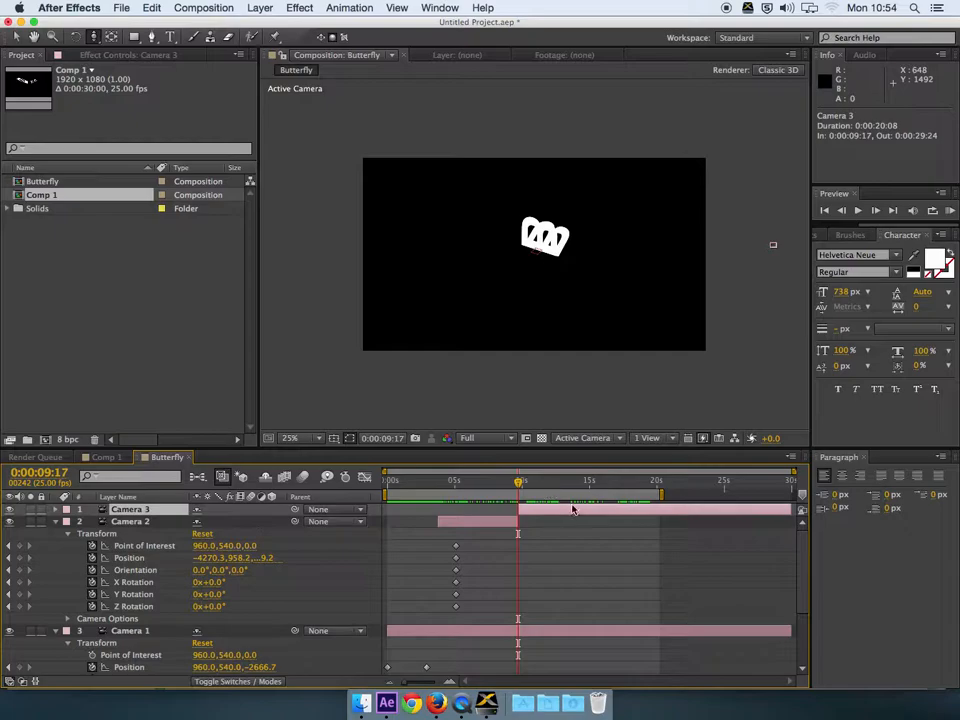
pyautogui.press('Delete')
pyautogui.moveTo(518, 481); pyautogui.dragTo(549, 488)
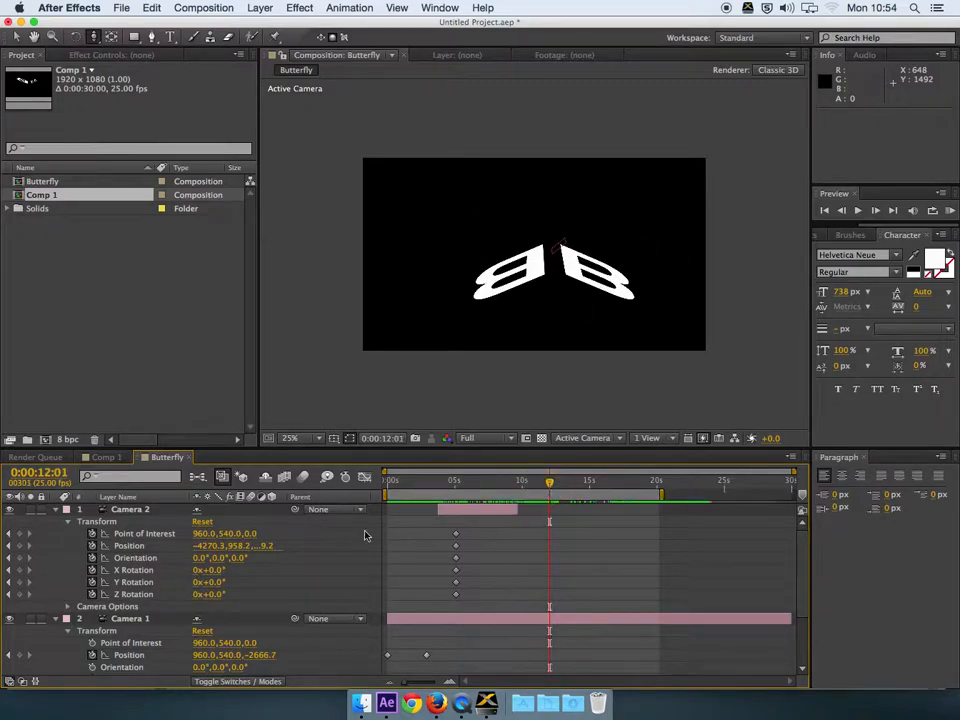
pyautogui.click(56, 510)
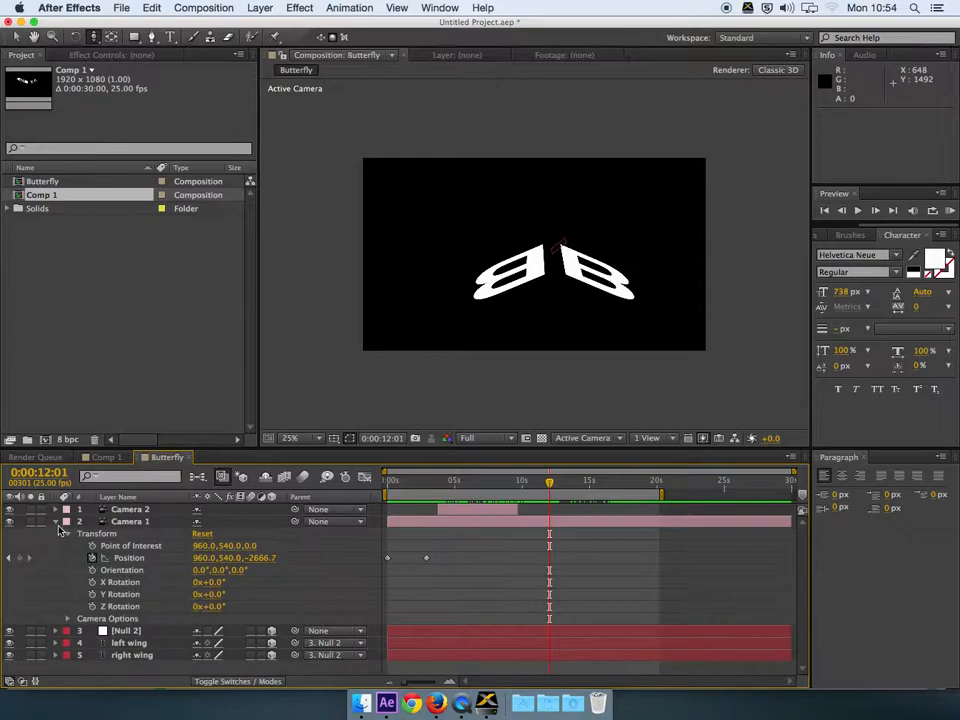
pyautogui.click(56, 522)
pyautogui.click(122, 534)
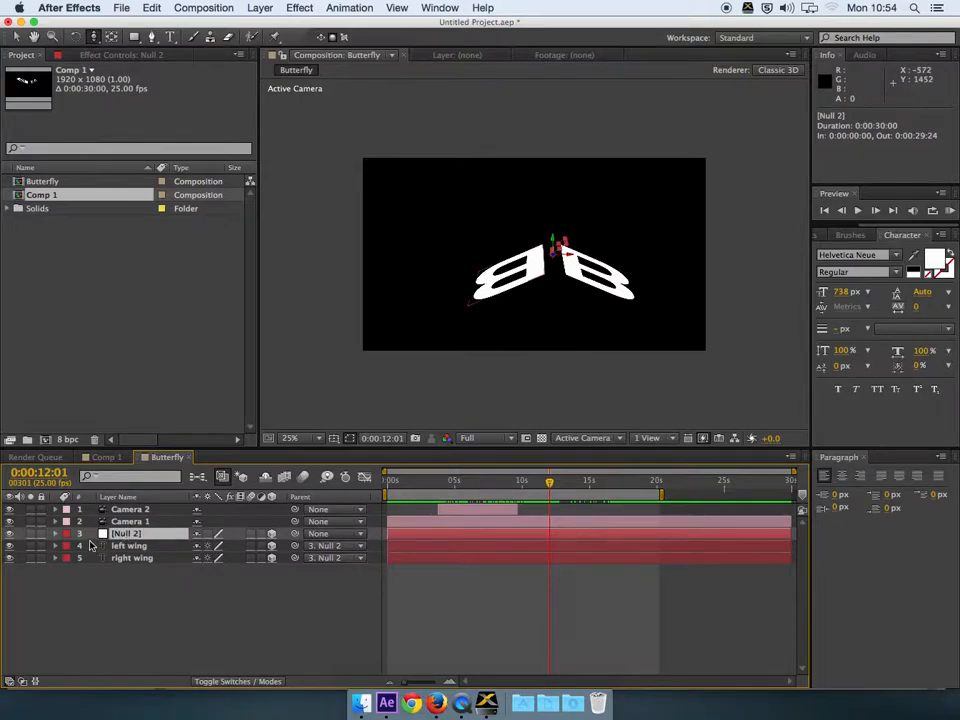
# Step: At 0:00:16:04, move Null 2 along its local axes to 1062.0, -509.8, 3207.0
pyautogui.press('p')
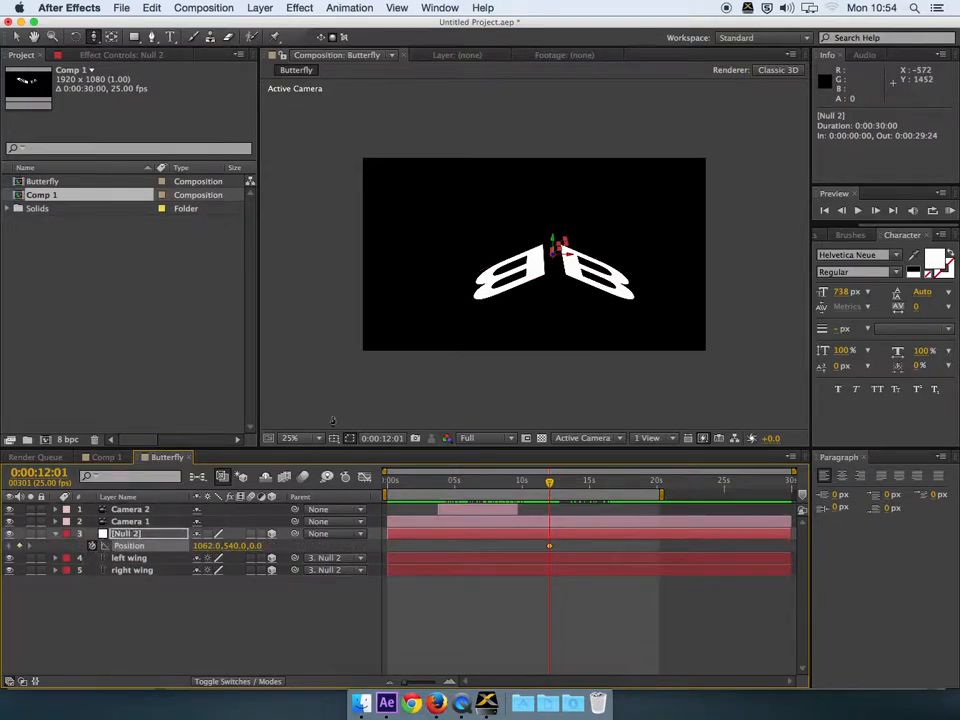
pyautogui.click(15, 37)
pyautogui.click(606, 481)
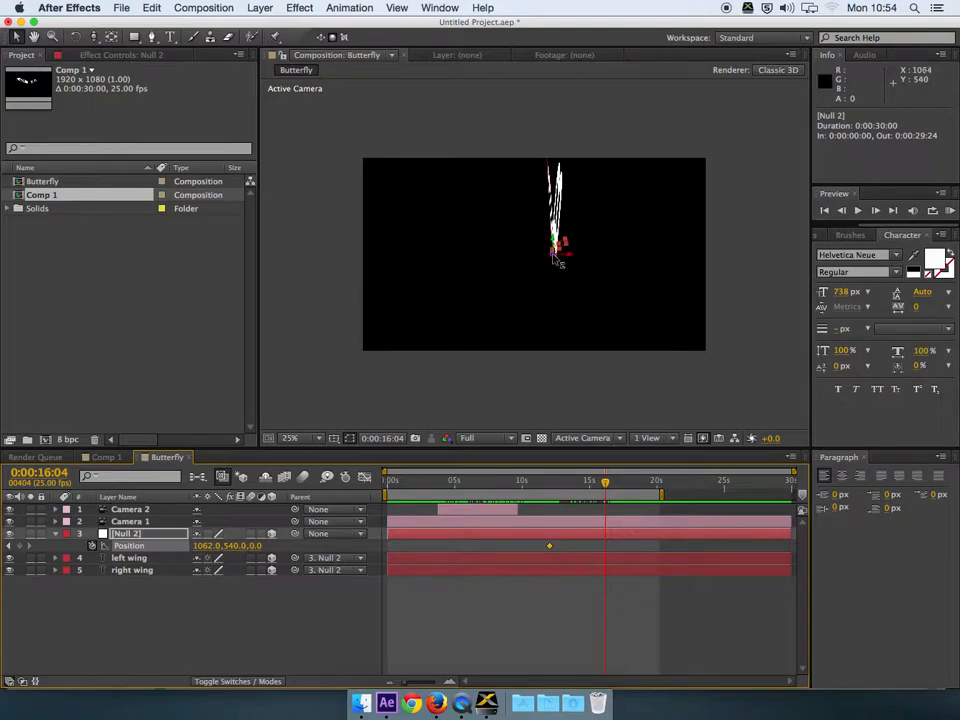
pyautogui.moveTo(557, 258); pyautogui.dragTo(560, 261)
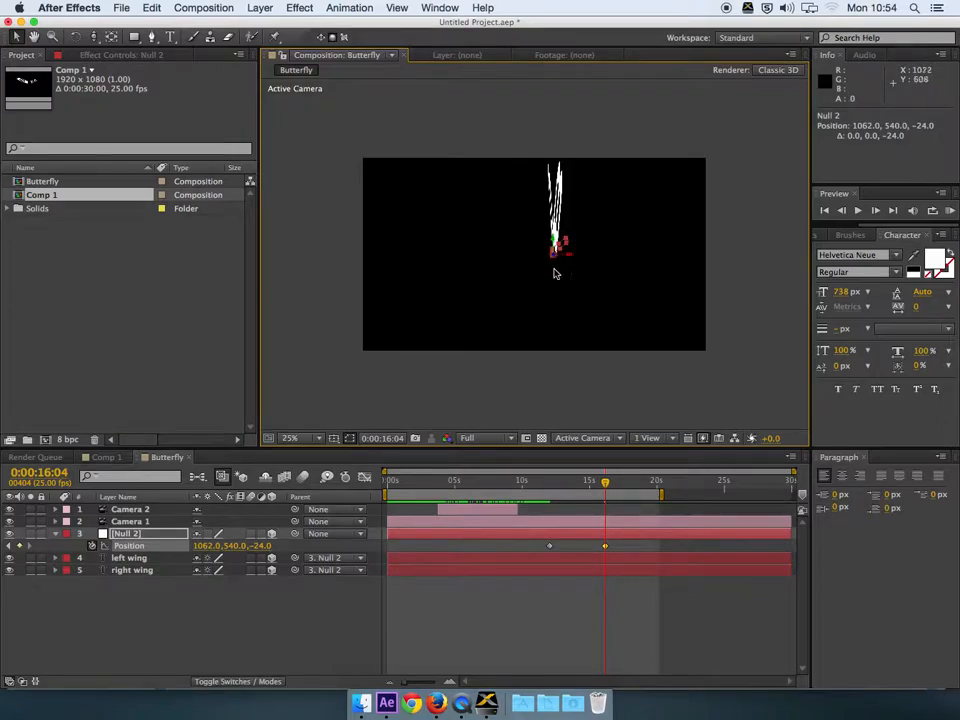
pyautogui.click(321, 38)
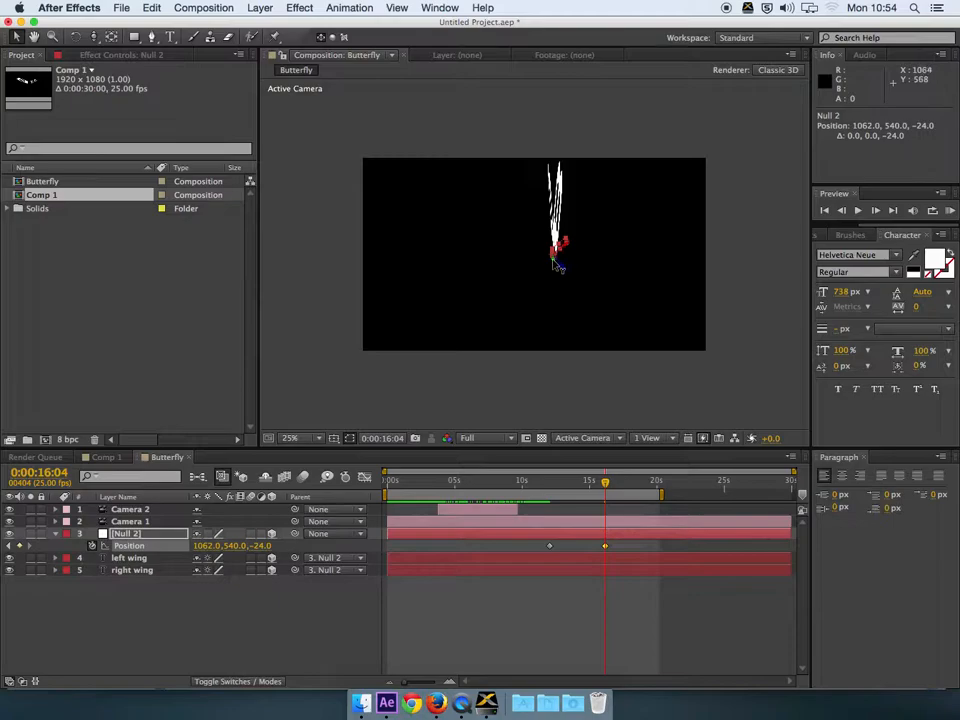
pyautogui.moveTo(560, 264); pyautogui.dragTo(784, 138)
pyautogui.moveTo(556, 240); pyautogui.dragTo(667, 164)
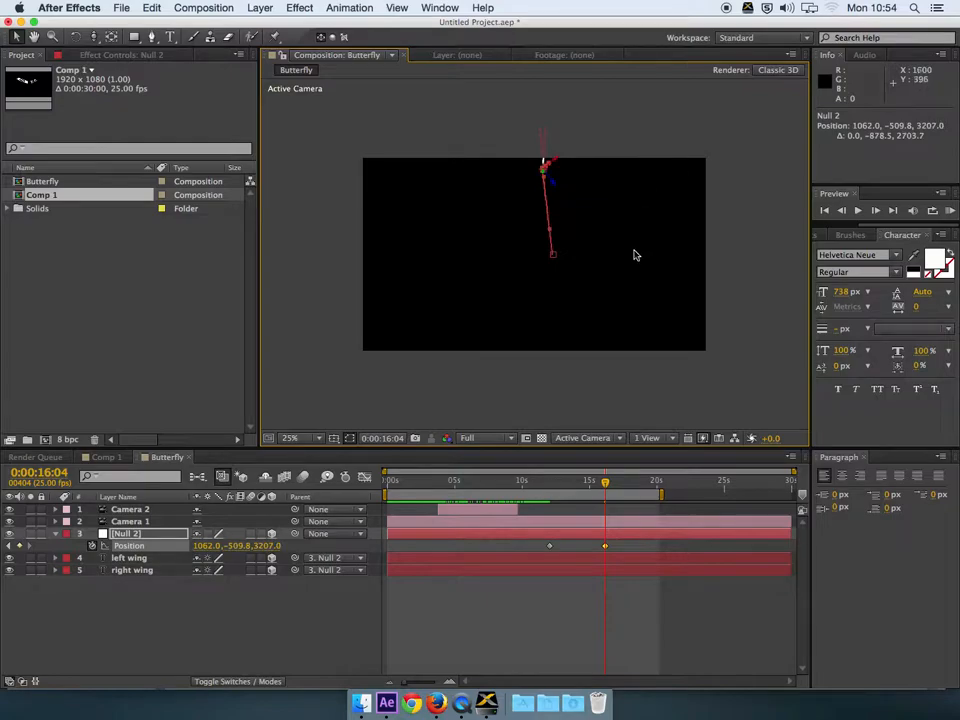
pyautogui.click(670, 440)
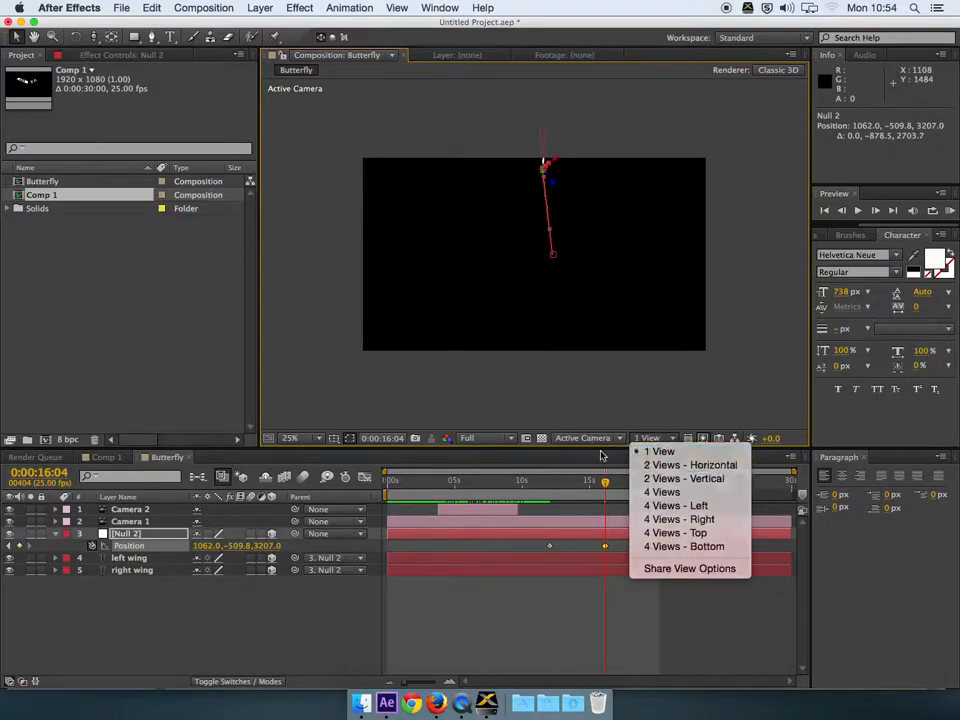
# Step: Switch the viewer to 2 Views with a zoomed-out Left view
pyautogui.click(666, 458)
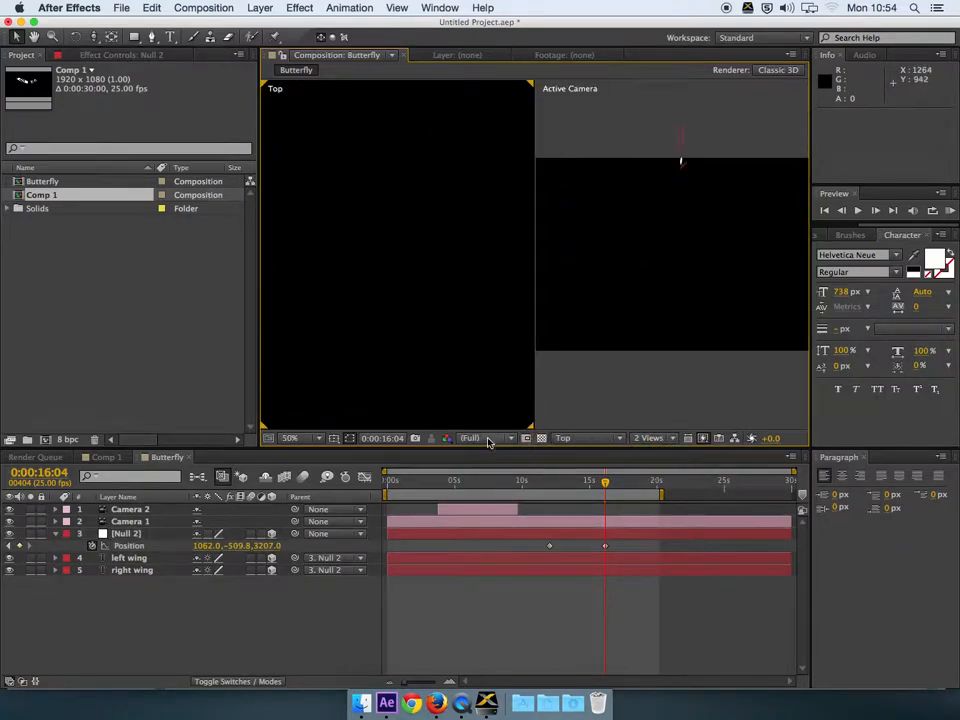
pyautogui.click(575, 443)
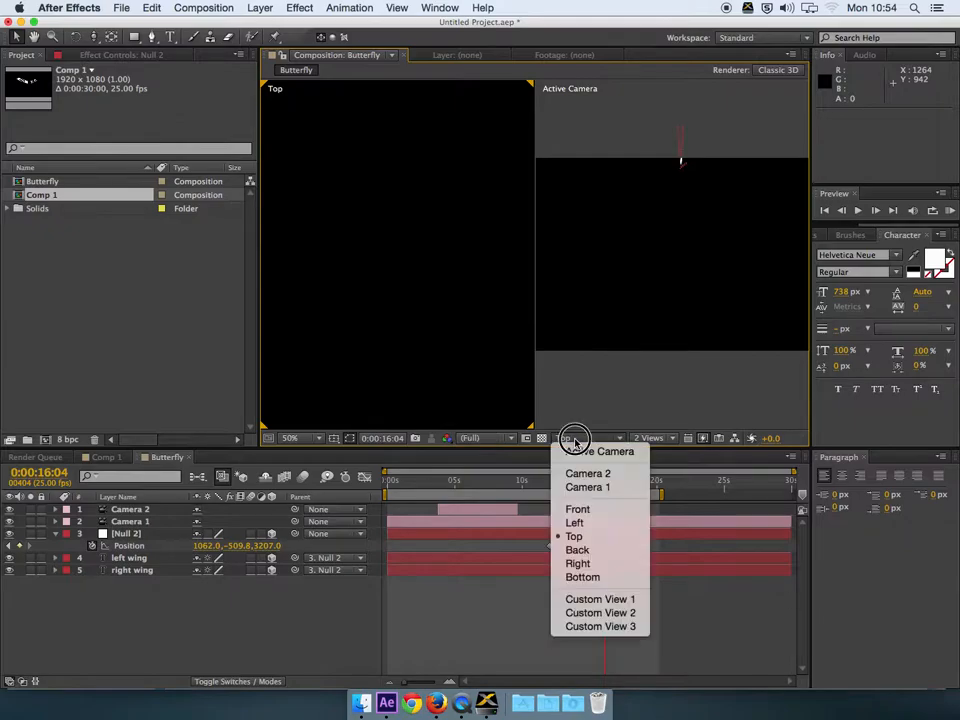
pyautogui.click(579, 518)
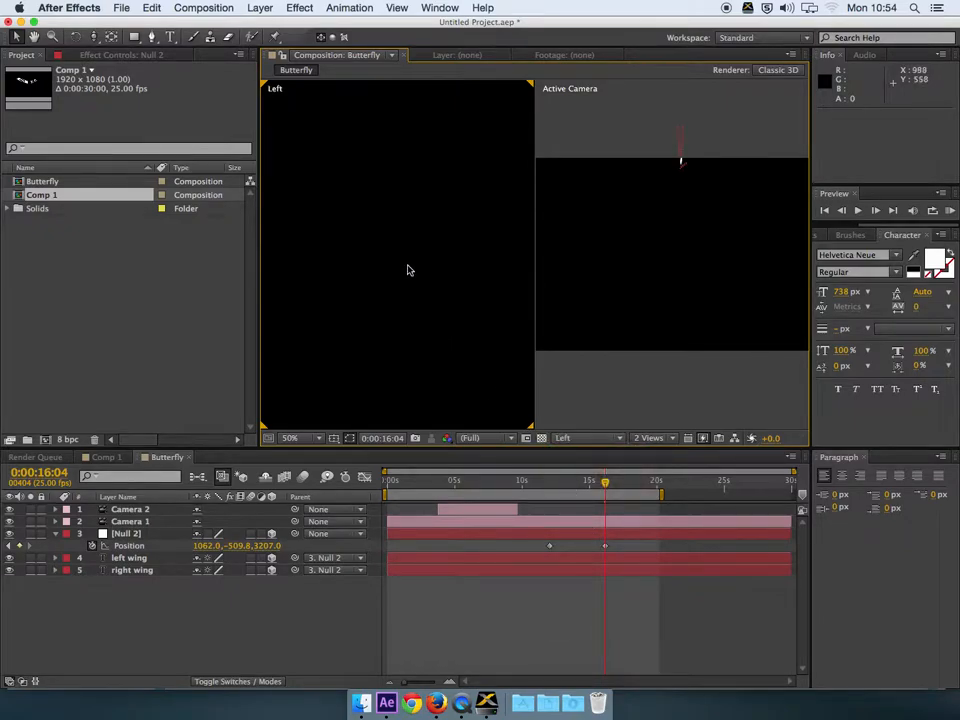
pyautogui.press(',')
pyautogui.press(',')
pyautogui.press(',')
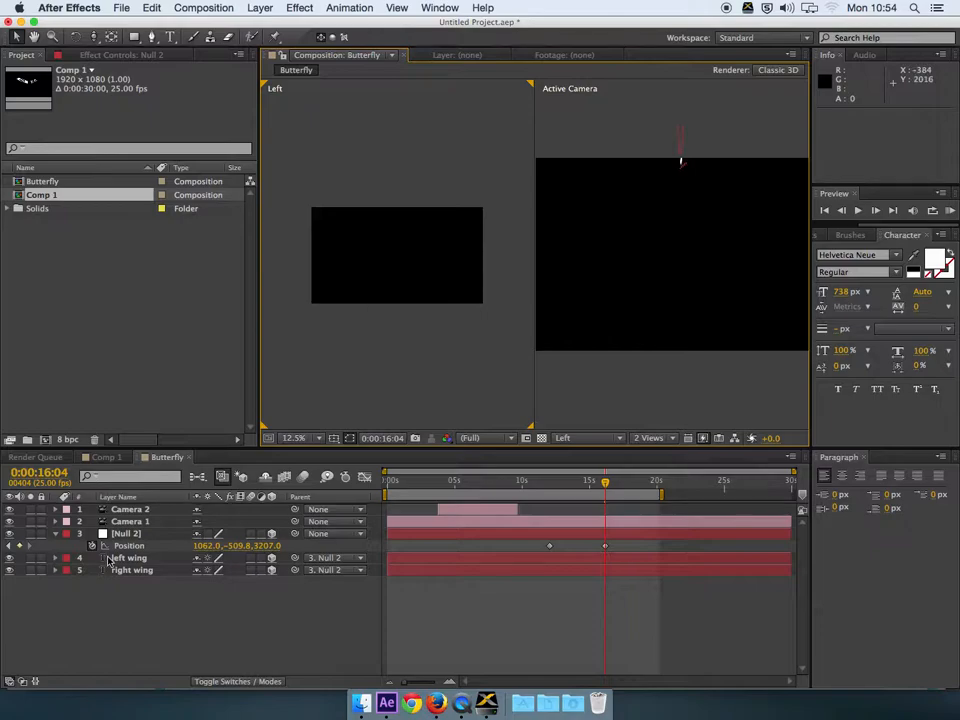
# Step: Lower Null 2's last keyframe to 1062.0, 226.2, 3103.0, curve its path, then return to 1 View
pyautogui.click(127, 535)
pyautogui.moveTo(607, 485); pyautogui.dragTo(552, 486)
pyautogui.press('h')
pyautogui.moveTo(358, 317); pyautogui.dragTo(518, 332)
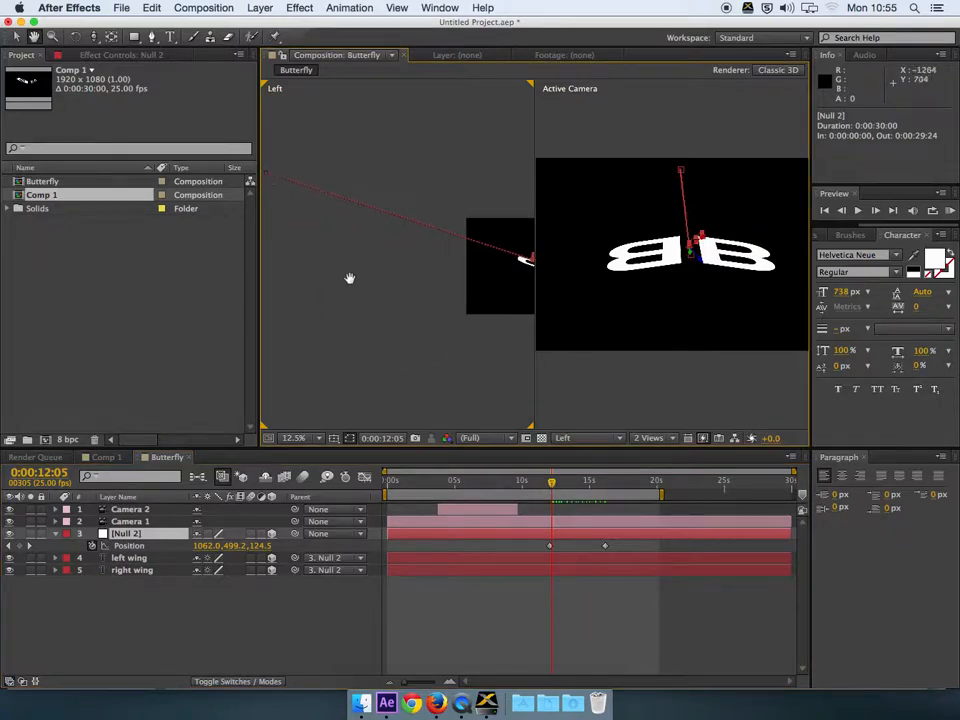
pyautogui.press('v')
pyautogui.moveTo(289, 186); pyautogui.dragTo(352, 233)
pyautogui.moveTo(527, 276); pyautogui.dragTo(475, 306)
pyautogui.moveTo(551, 487); pyautogui.dragTo(605, 494)
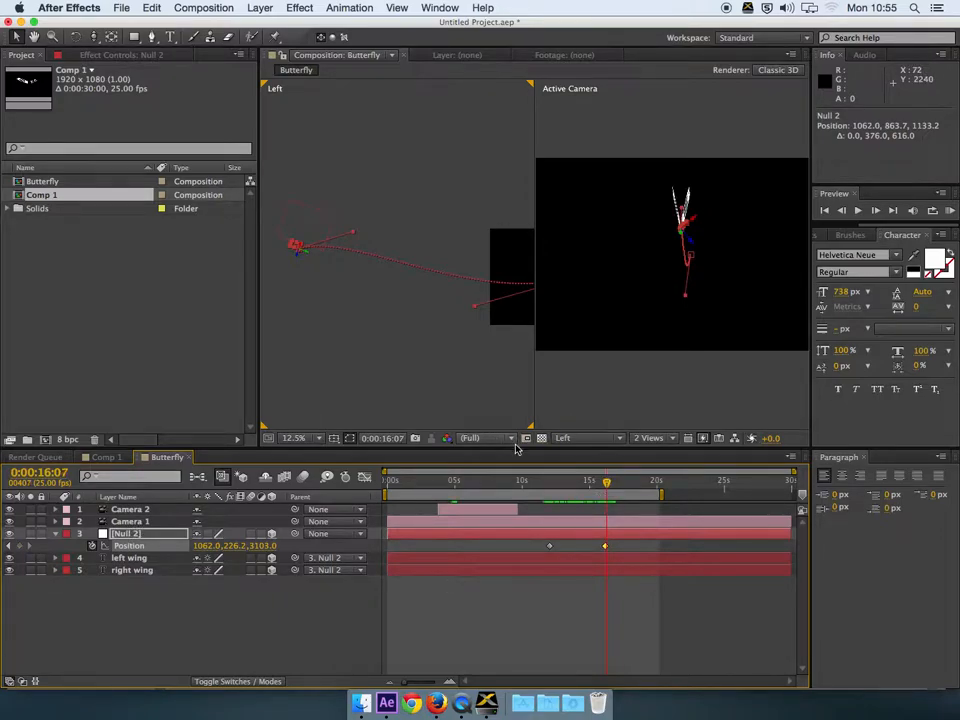
pyautogui.click(640, 438)
pyautogui.click(654, 391)
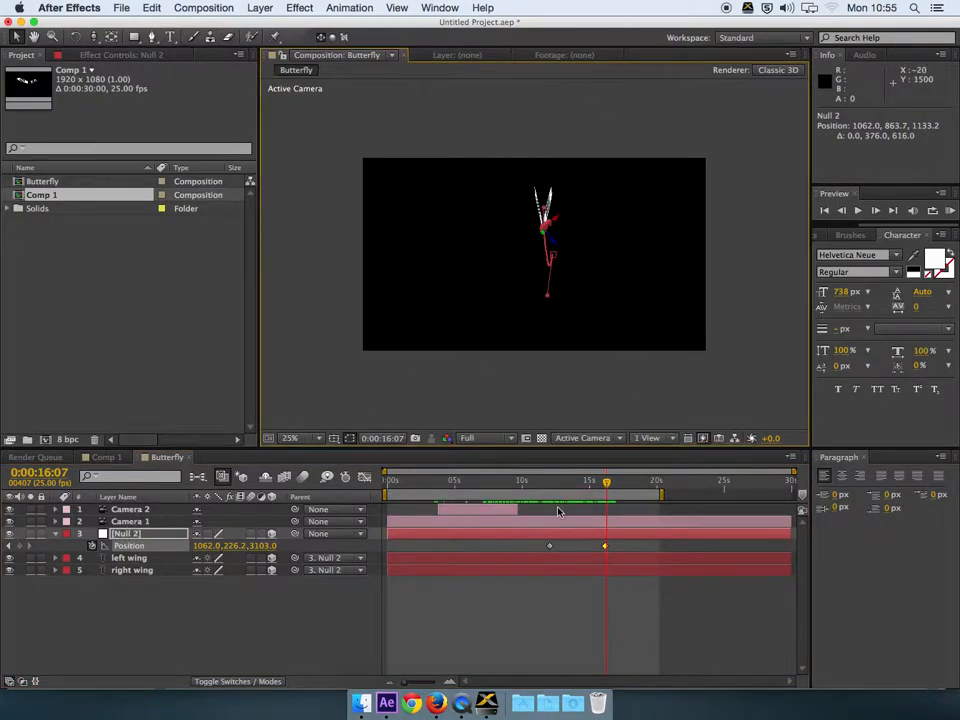
# Step: Look over Camera 1's Camera Settings and close them without changes
pyautogui.click(130, 521)
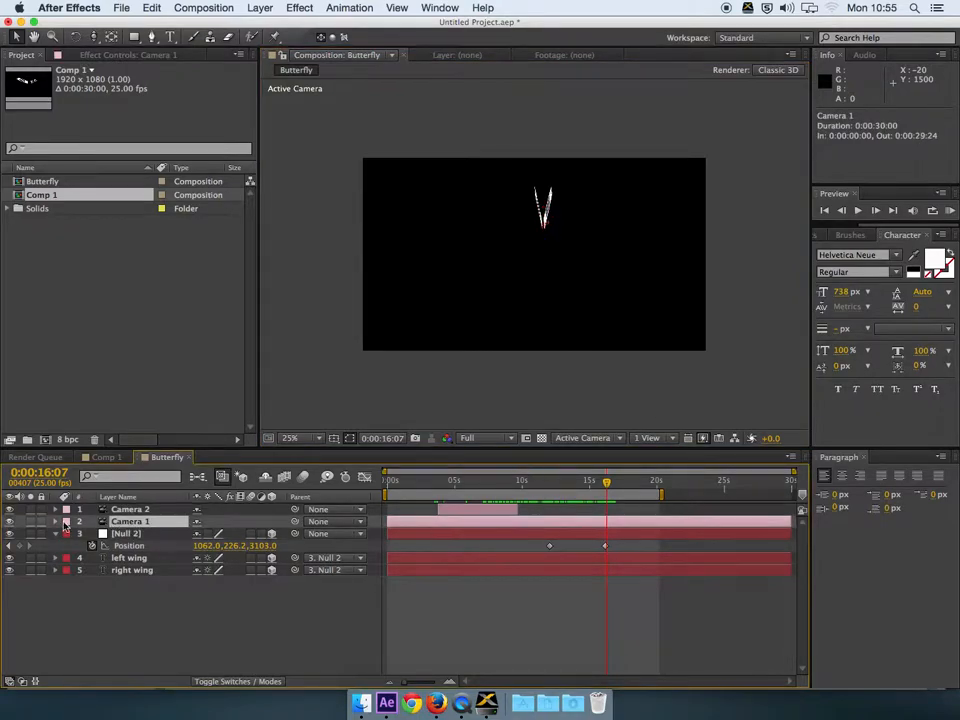
pyautogui.doubleClick(128, 524)
pyautogui.moveTo(377, 97); pyautogui.dragTo(339, 96)
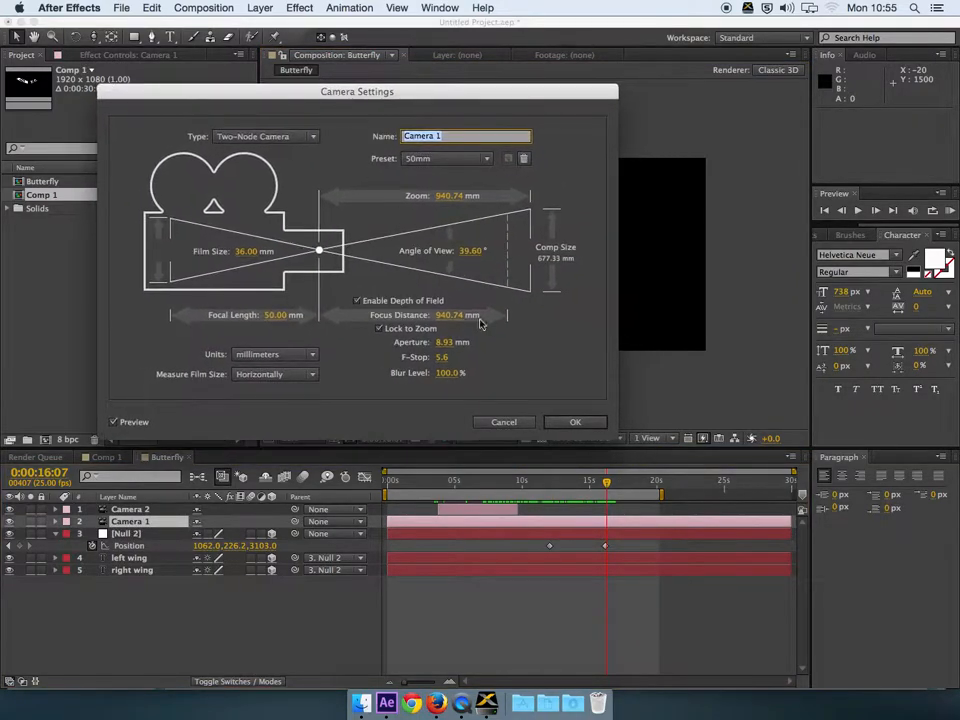
pyautogui.click(505, 422)
# Step: Under Camera Options, keyframe Aperture at 208.3 px and Blur Level at 206%, then collapse the group
pyautogui.click(56, 522)
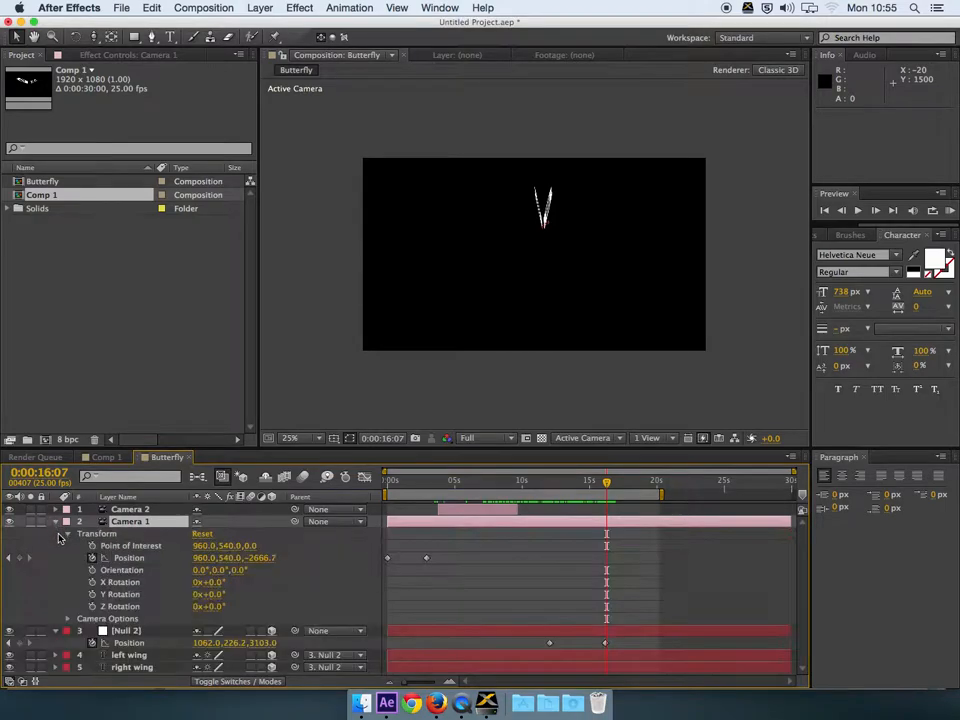
pyautogui.click(68, 619)
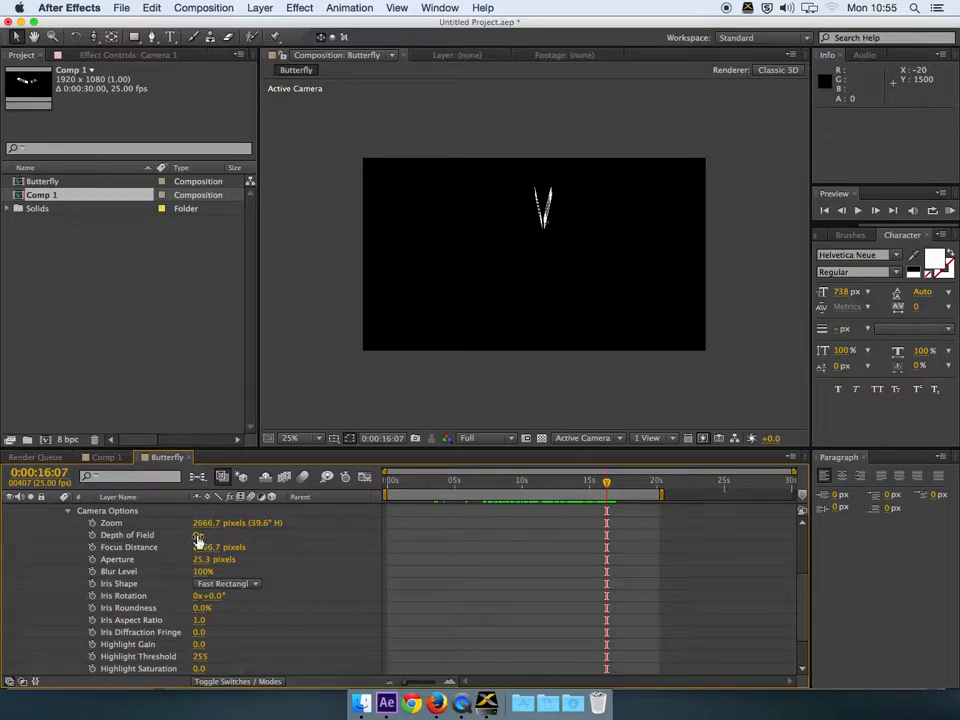
pyautogui.moveTo(200, 565); pyautogui.dragTo(332, 568)
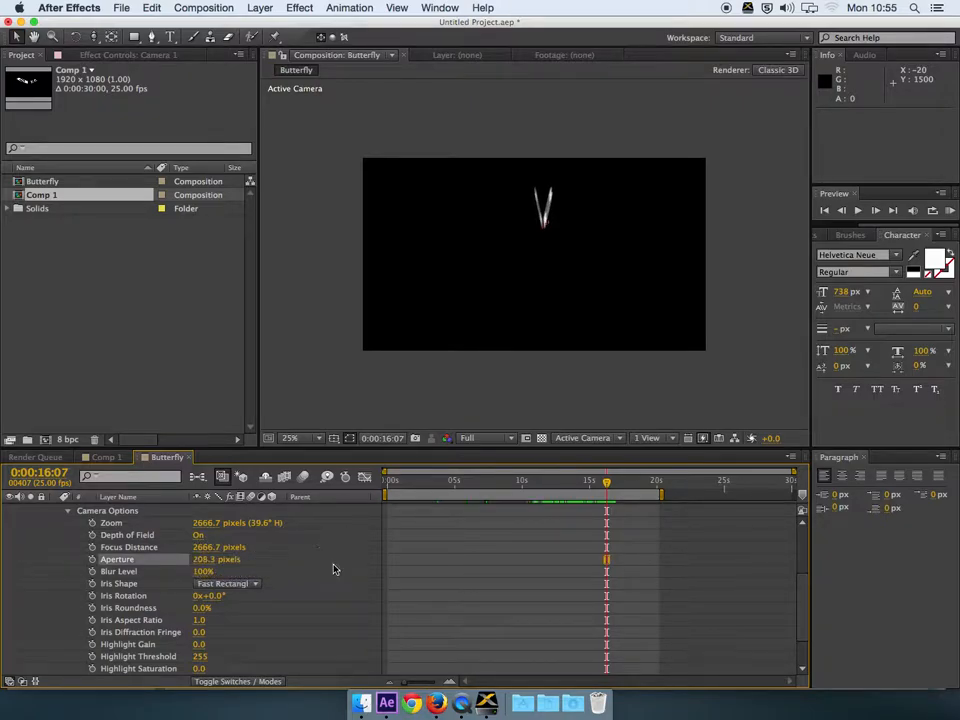
pyautogui.moveTo(200, 577); pyautogui.dragTo(302, 584)
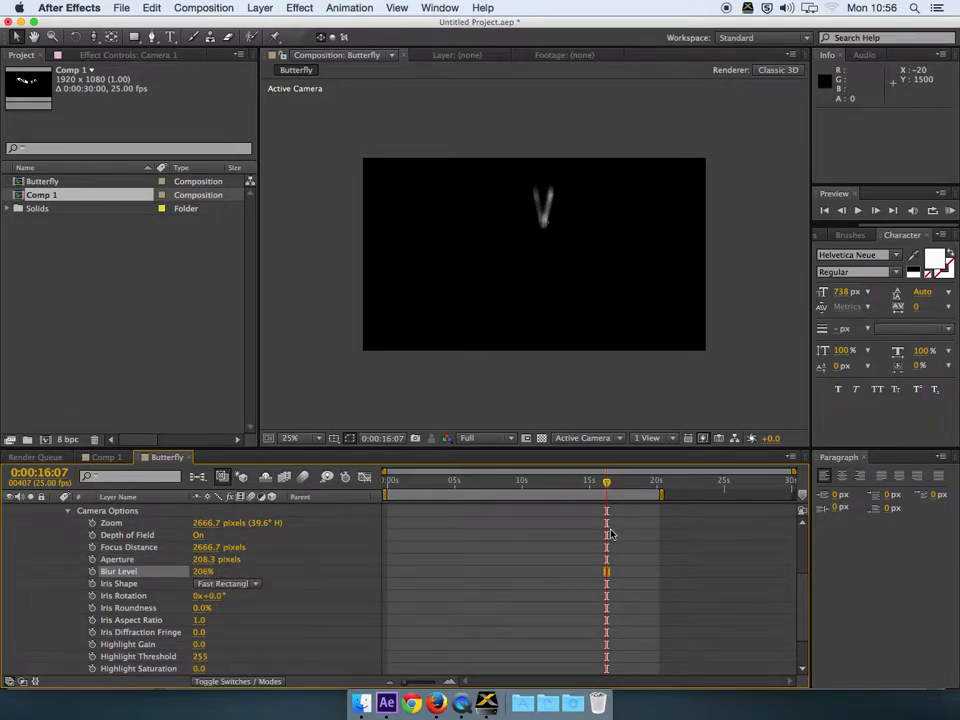
pyautogui.scroll(-2, 450, 545)
pyautogui.scroll(2, 214, 557)
pyautogui.click(69, 511)
pyautogui.moveTo(609, 487); pyautogui.dragTo(578, 486)
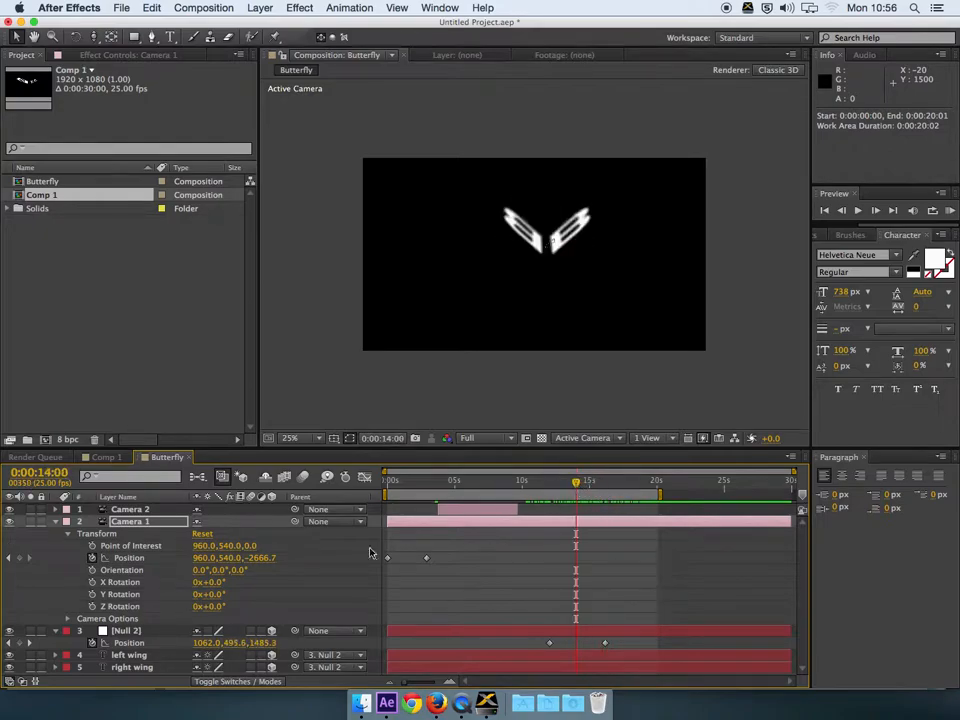
pyautogui.click(55, 523)
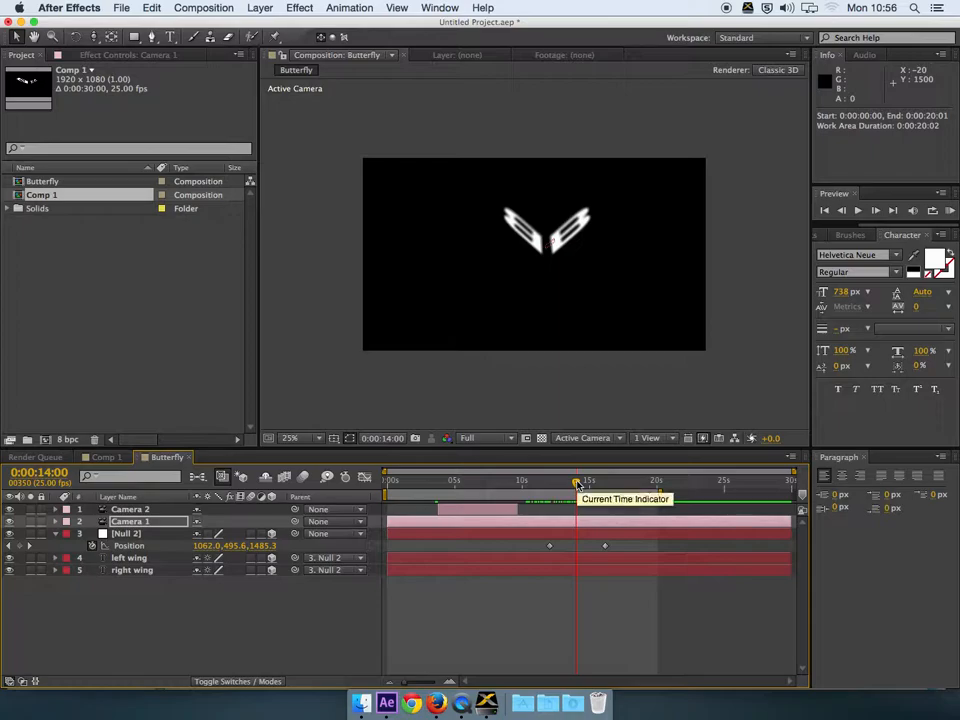
pyautogui.moveTo(578, 484); pyautogui.dragTo(570, 482)
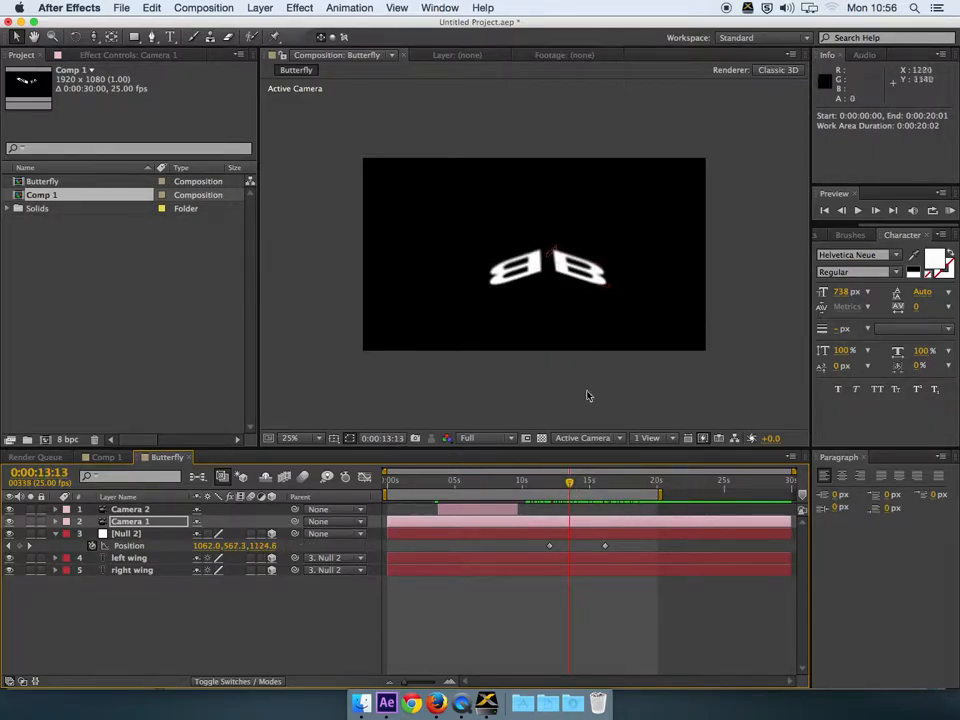
pyautogui.moveTo(577, 483); pyautogui.dragTo(585, 484)
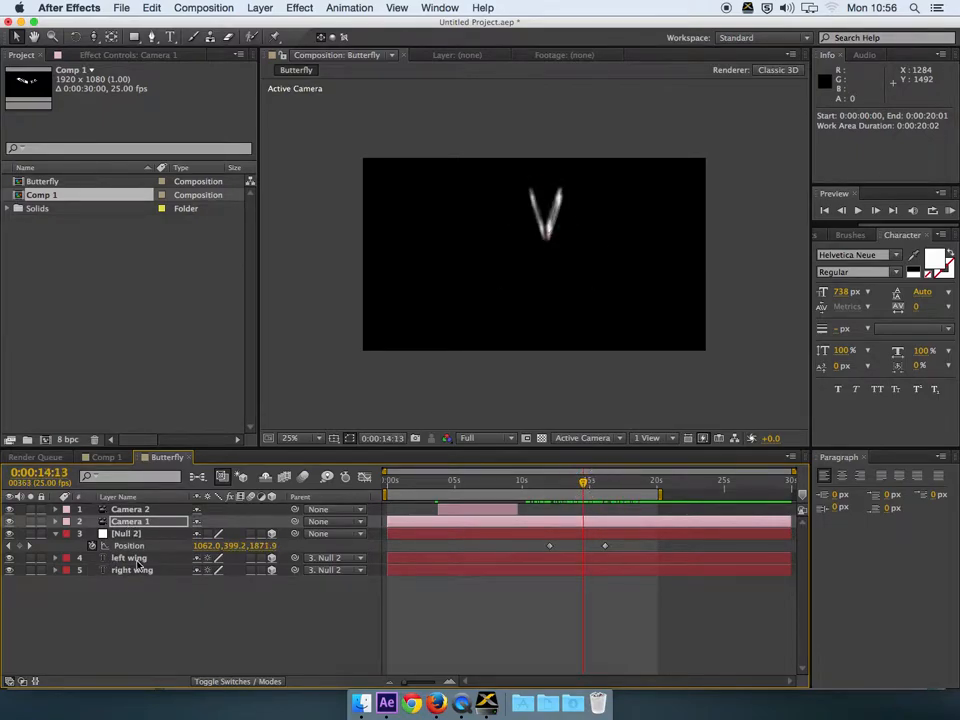
pyautogui.click(130, 560)
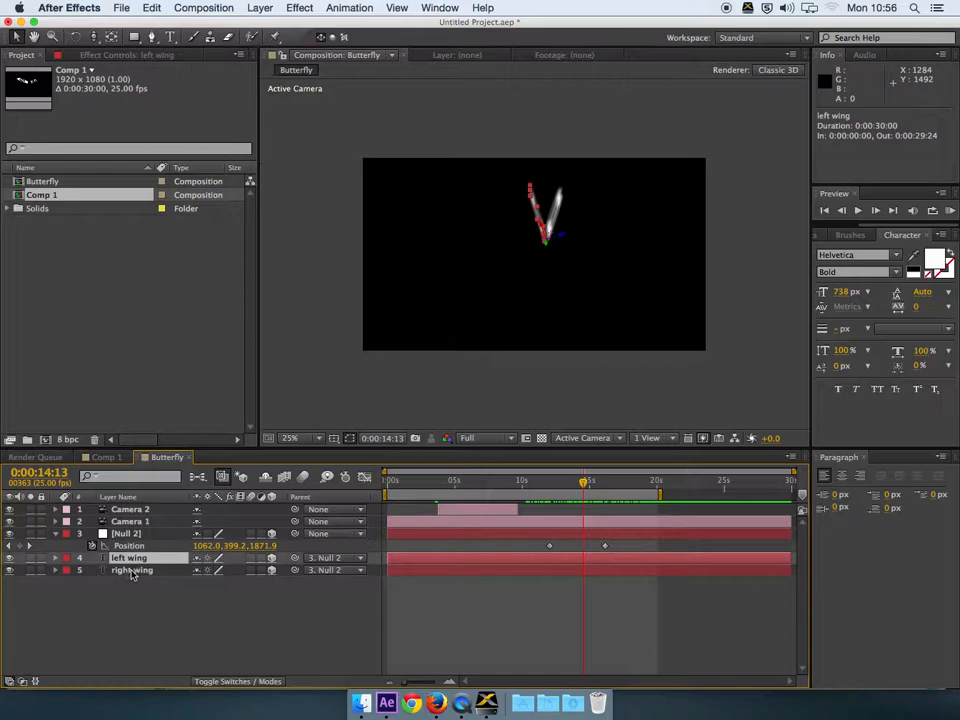
pyautogui.click(127, 534)
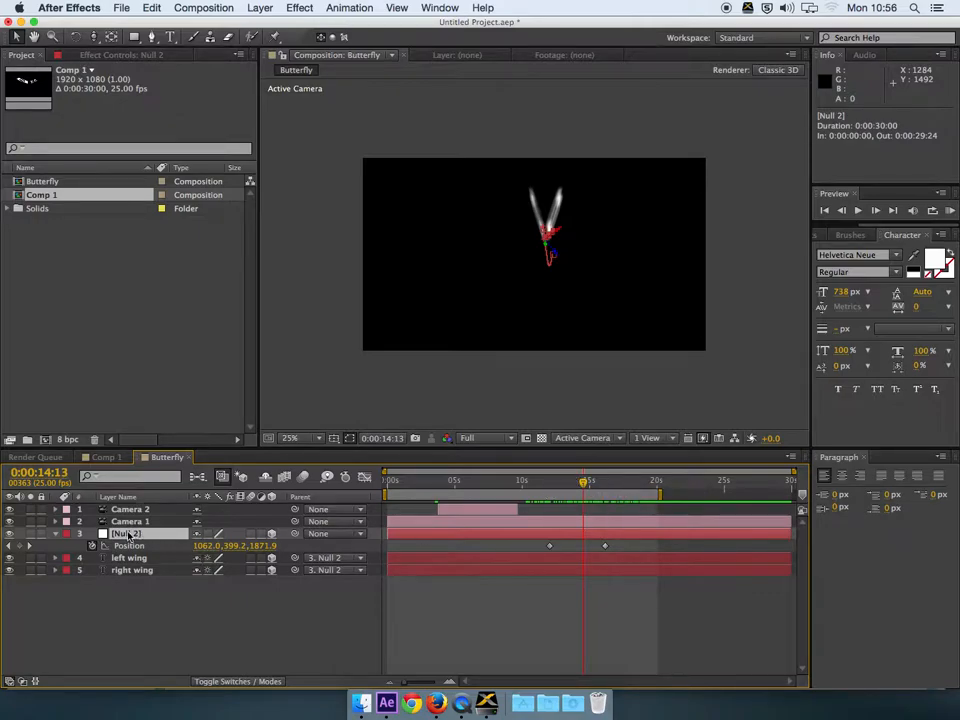
# Step: Add an Opacity keyframe to the null, then remove that animation again
pyautogui.press('t')
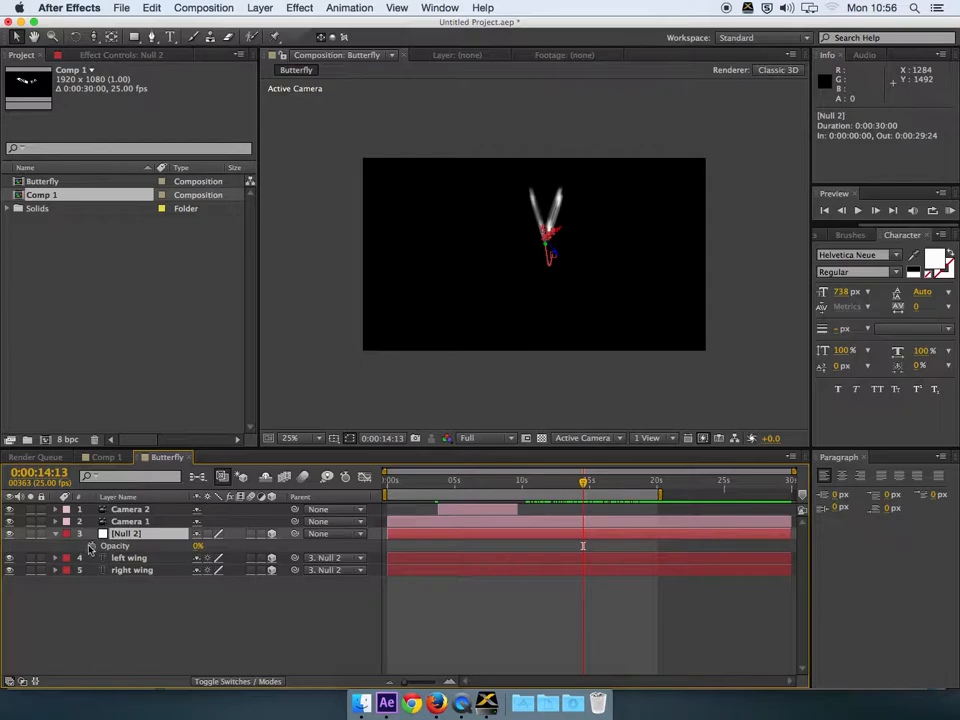
pyautogui.click(93, 546)
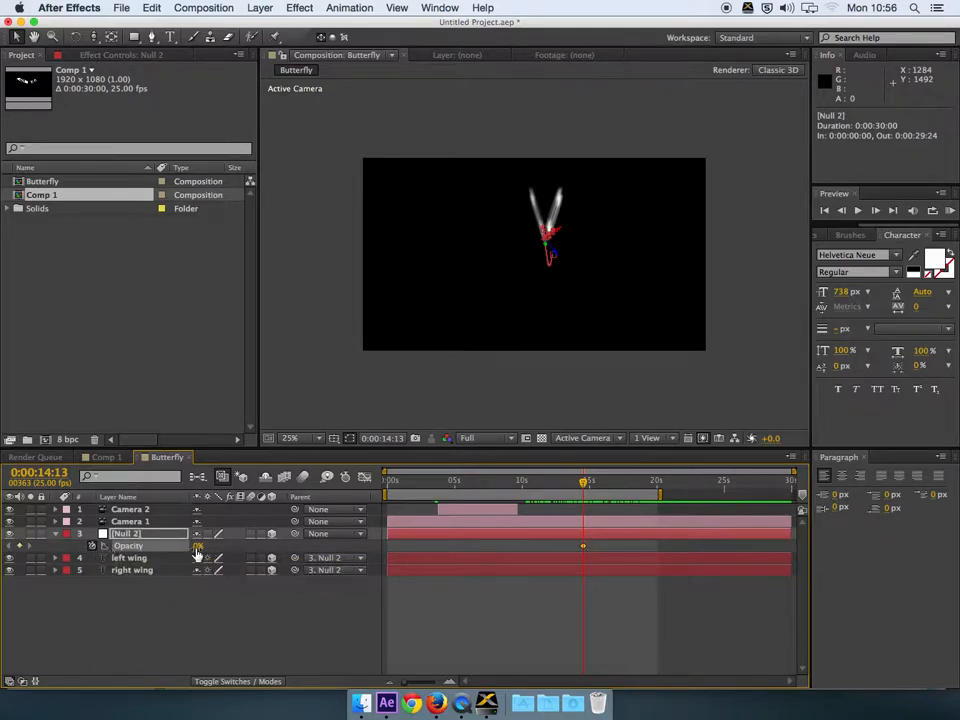
pyautogui.click(93, 547)
pyautogui.click(126, 535)
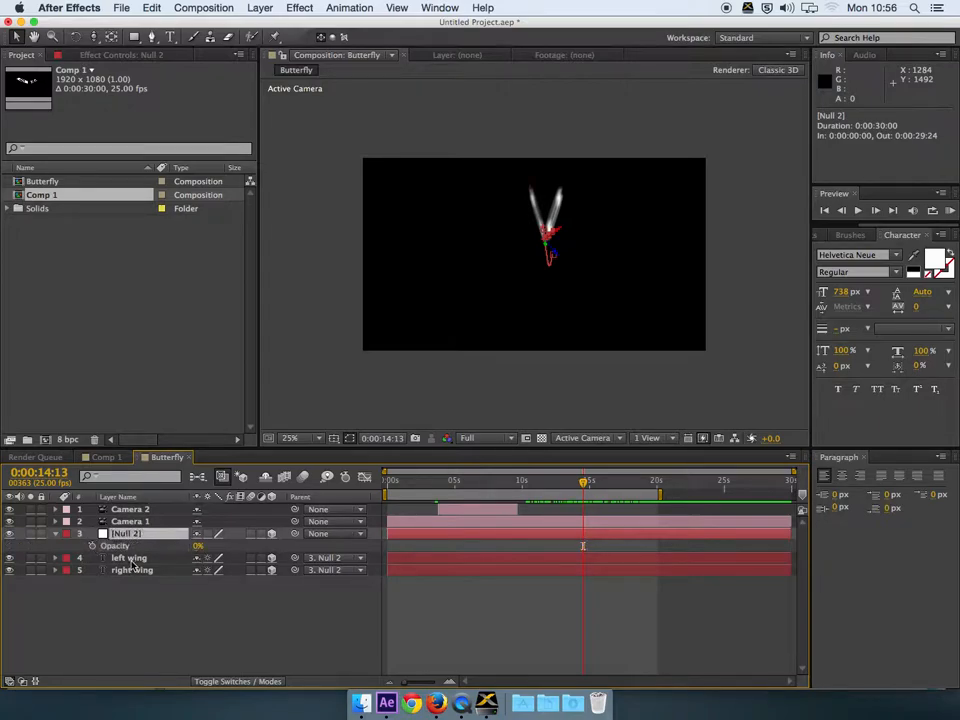
# Step: Keyframe both wings' Opacity at 100% at 14:13 and 0% at 19:01
pyautogui.click(132, 559)
pyautogui.keyDown('shift'); pyautogui.click(134, 573); pyautogui.keyUp('shift')
pyautogui.press('t')
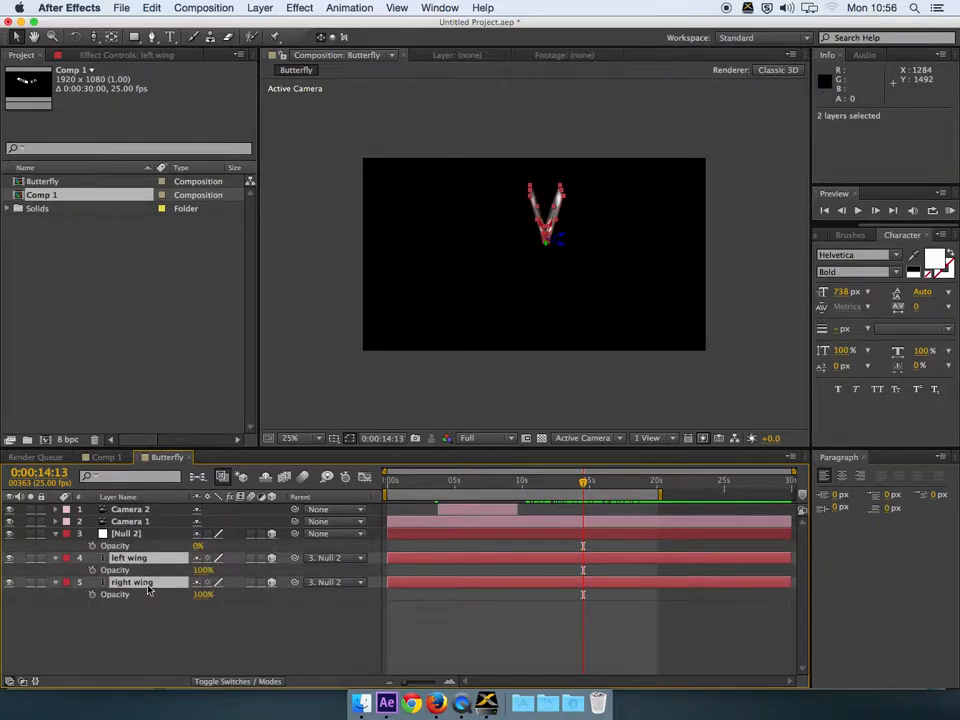
pyautogui.click(93, 570)
pyautogui.click(93, 594)
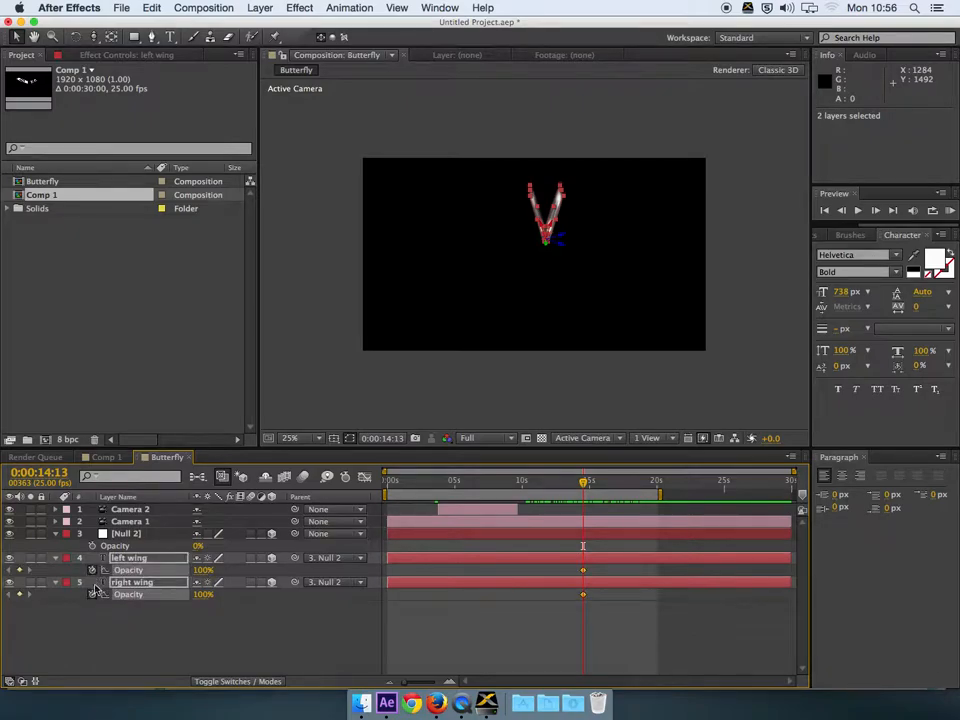
pyautogui.moveTo(617, 484); pyautogui.dragTo(645, 488)
pyautogui.click(204, 570)
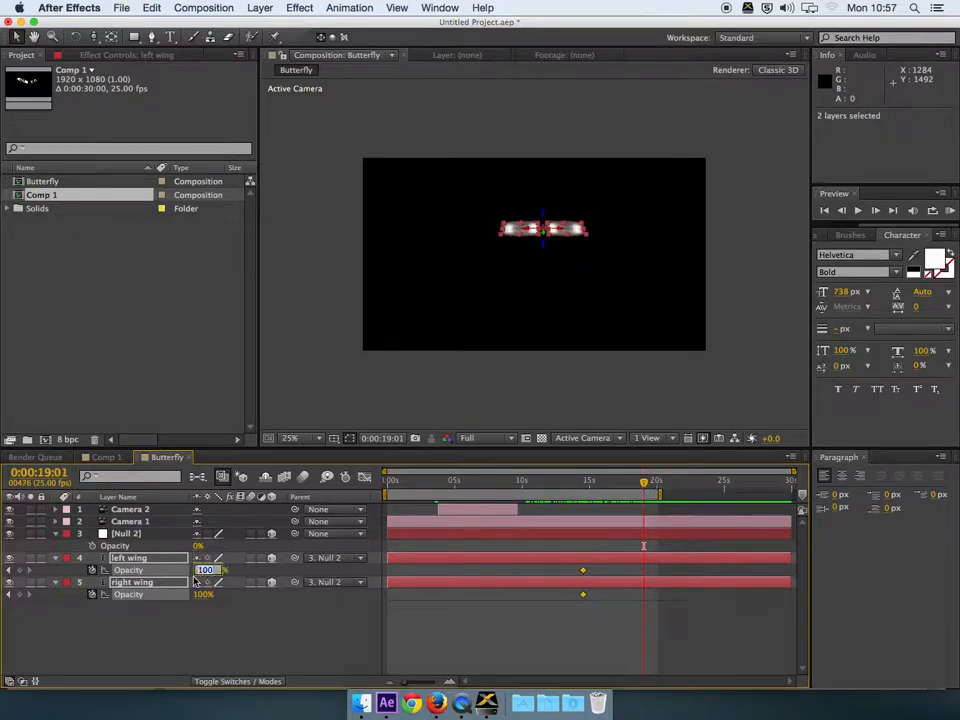
pyautogui.write('0')
pyautogui.press('Return')
# Step: Scrub back to review the wing fade around 0:00:14:21
pyautogui.moveTo(541, 490); pyautogui.dragTo(360, 488)
pyautogui.click(606, 390)
pyautogui.click(589, 483)
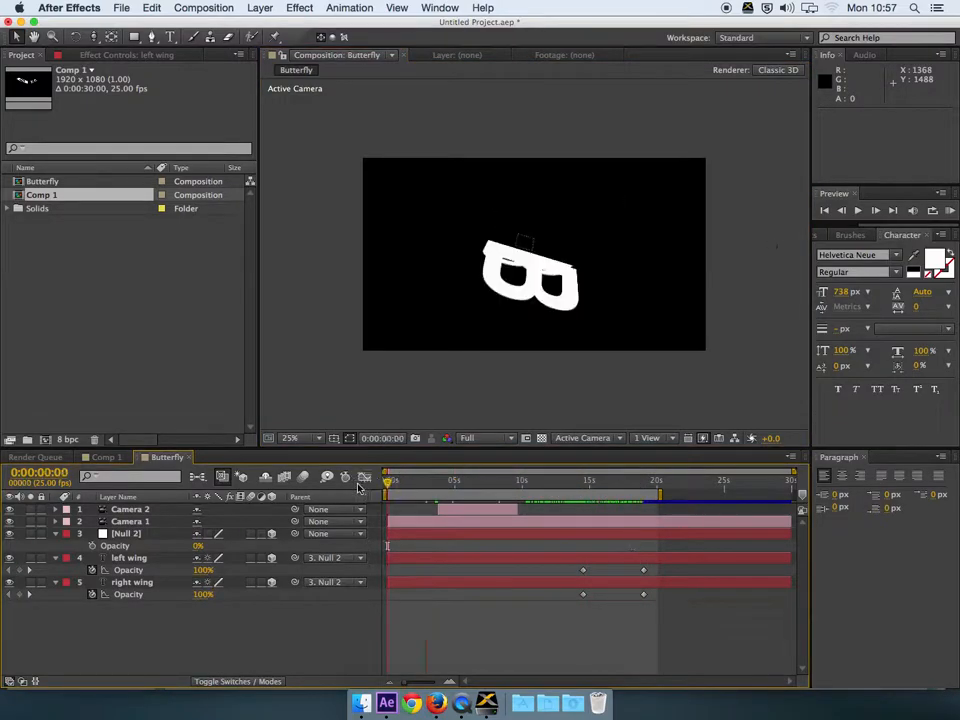
pyautogui.press('KP_0')
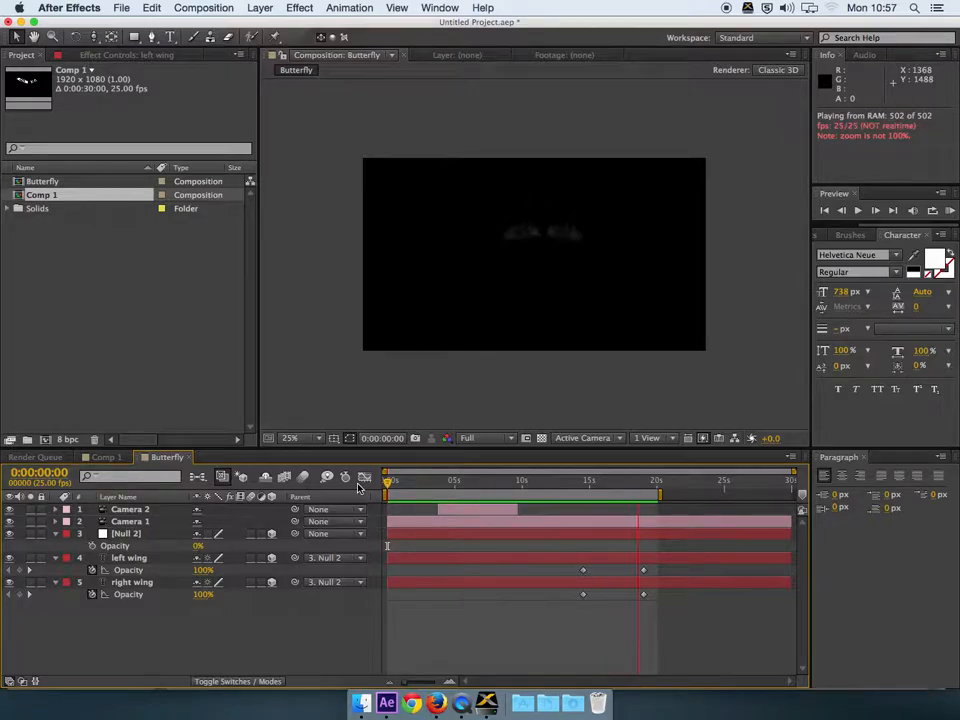
pyautogui.press('space')
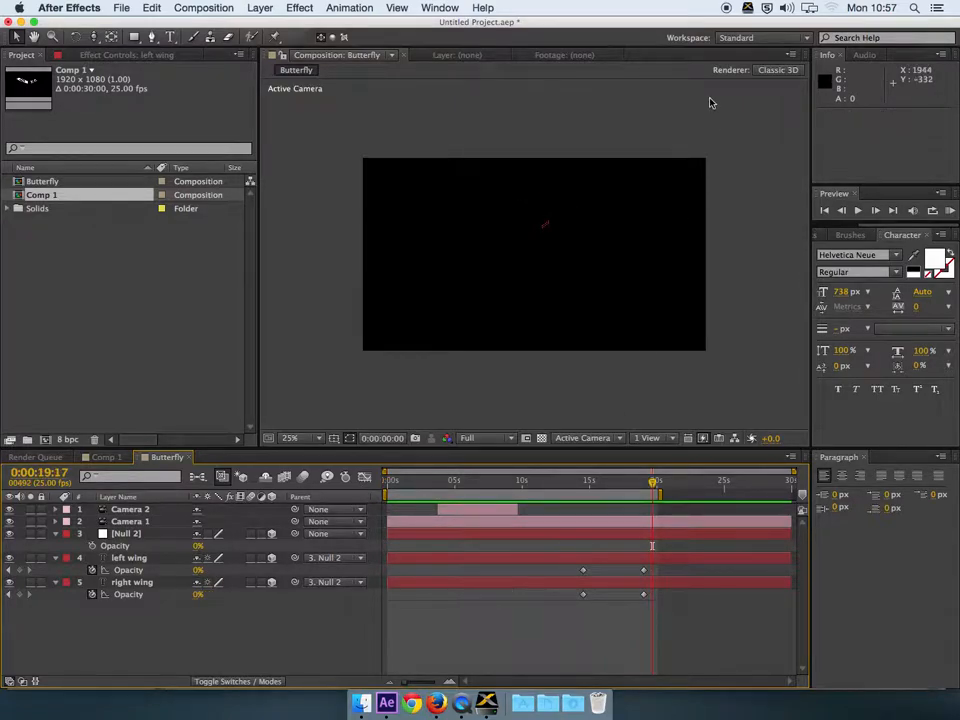